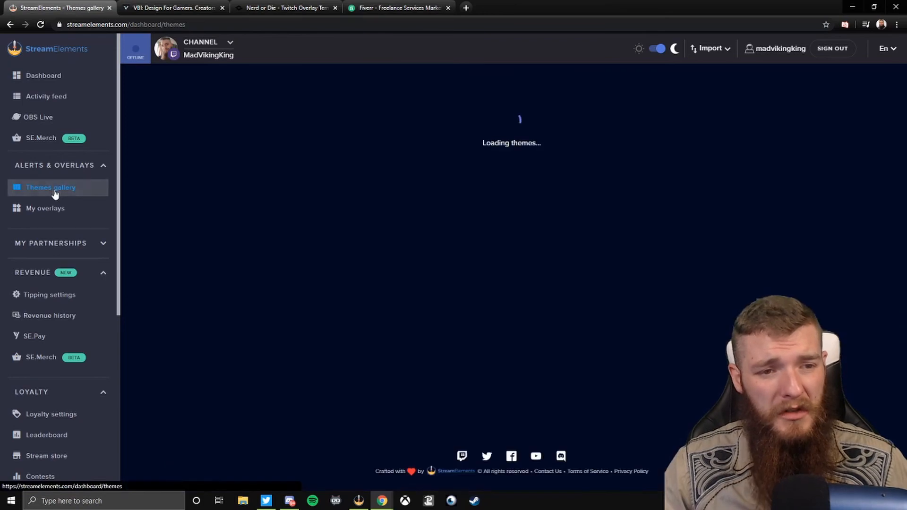
# - Create an overlay named "Static Overlay" from the Trigon Static Super Theme in the themes gallery
pyautogui.scroll(-12, 197, 254)
pyautogui.scroll(-5, 197, 254)
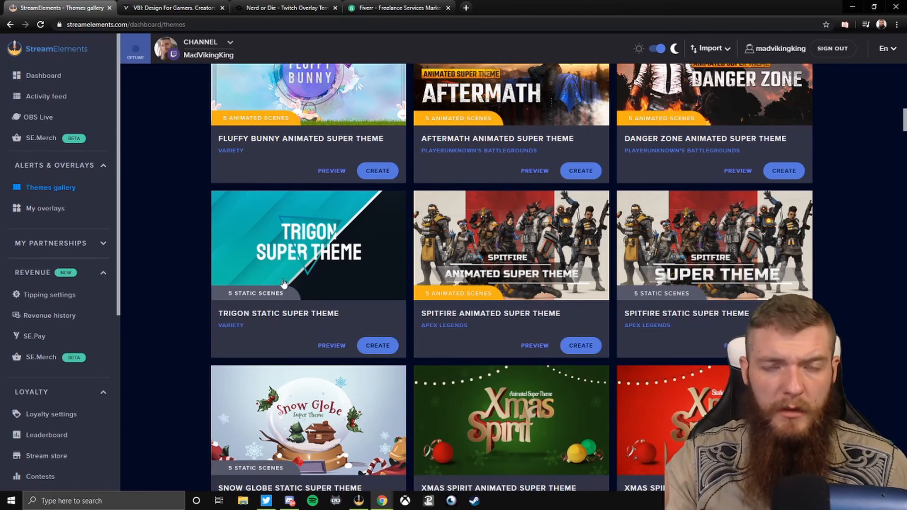
pyautogui.click(388, 347)
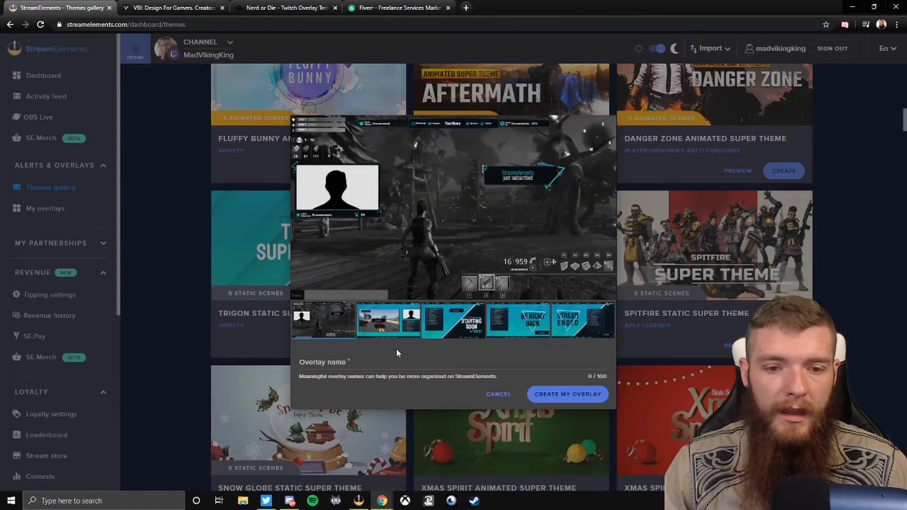
pyautogui.click(377, 362)
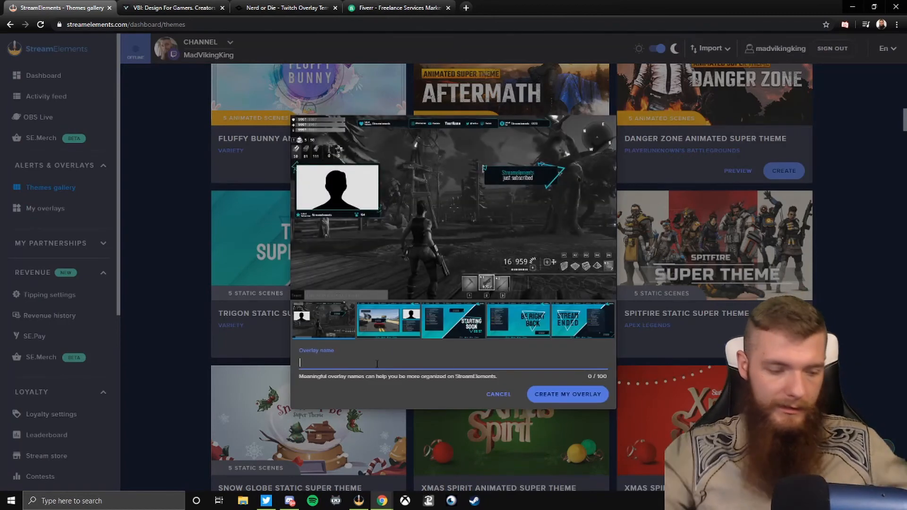
pyautogui.write('Static Overlay')
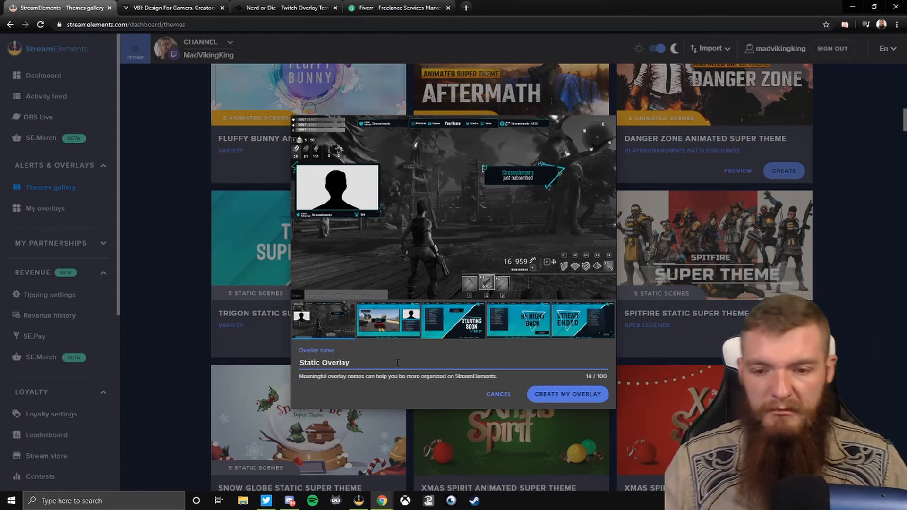
pyautogui.click(593, 396)
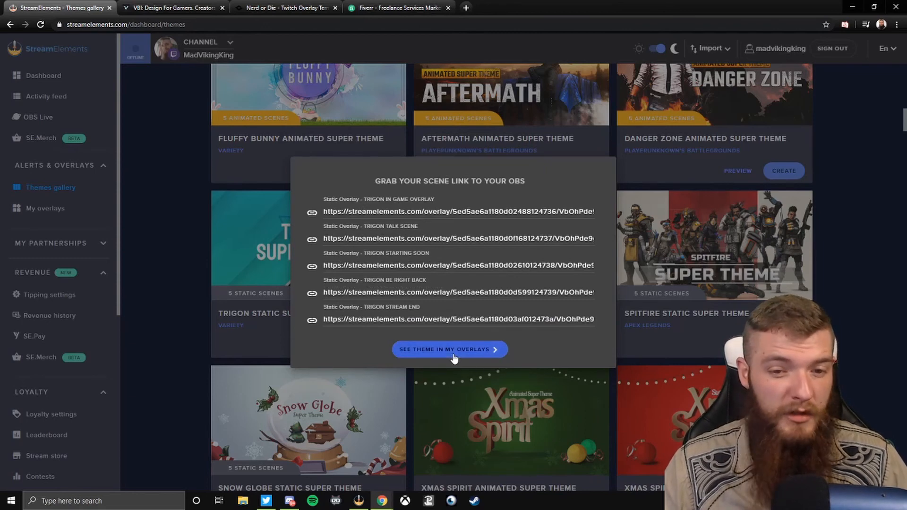
# - Go to the new theme's scenes among the saved overlays and open the Trigon Starting Soon scene for editing
pyautogui.click(452, 354)
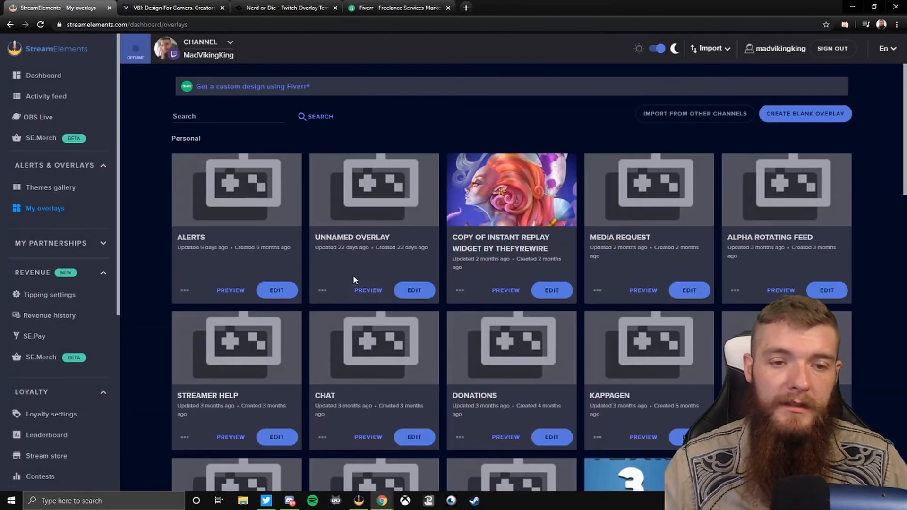
pyautogui.scroll(-12, 353, 280)
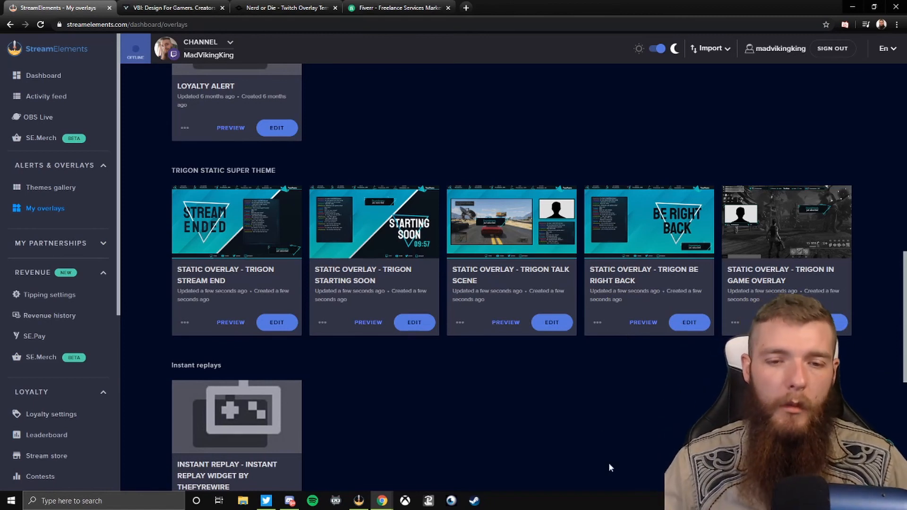
pyautogui.click(417, 328)
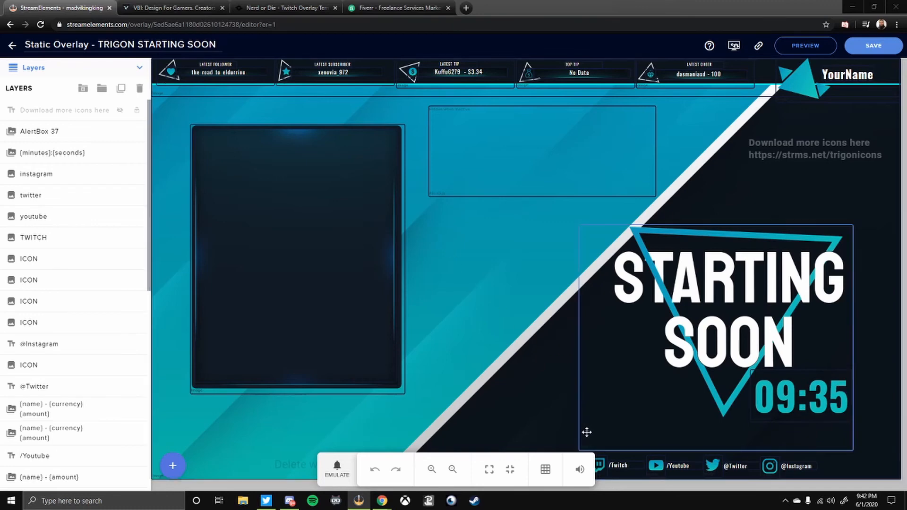
# - Mute the audio in the editor and emulate a follower event on the Starting Soon scene
pyautogui.click(580, 470)
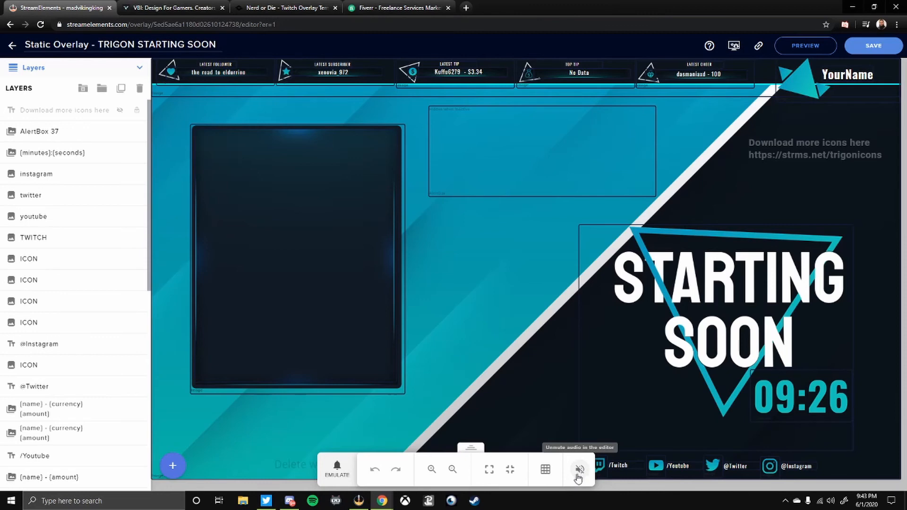
pyautogui.click(453, 470)
pyautogui.click(432, 470)
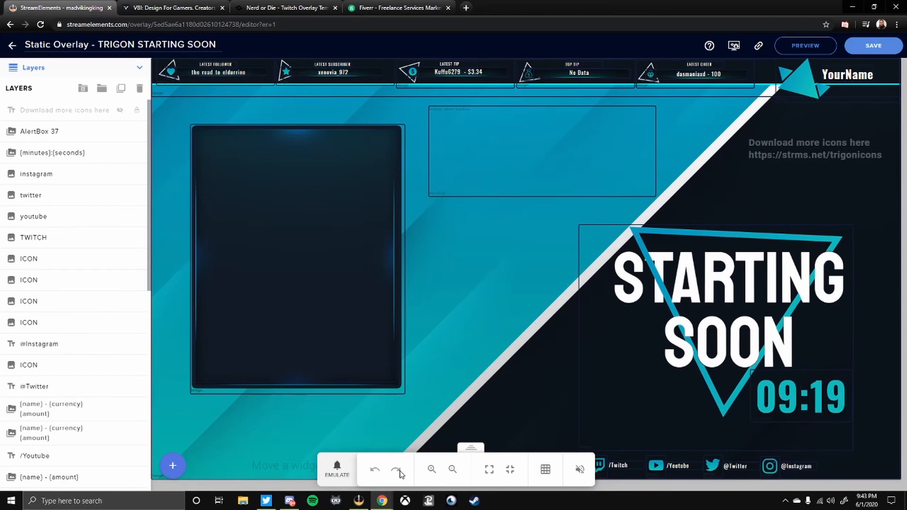
pyautogui.click(334, 470)
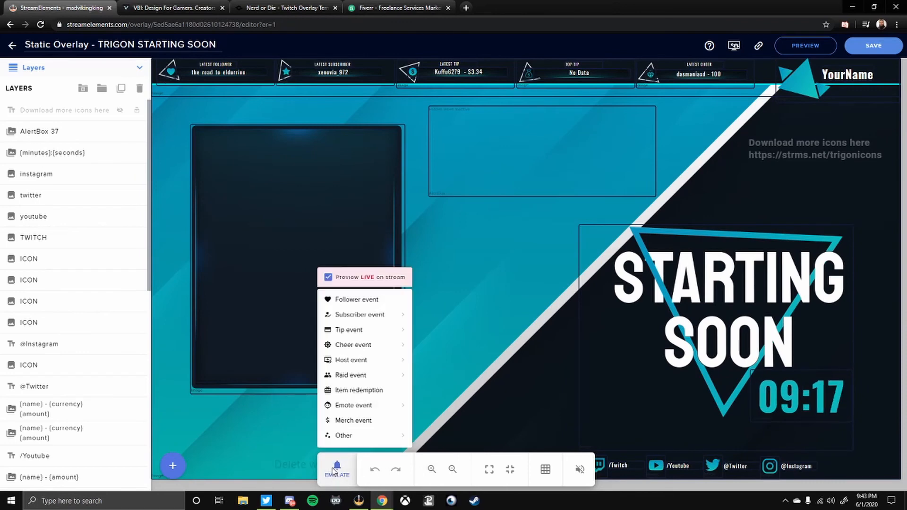
pyautogui.click(370, 302)
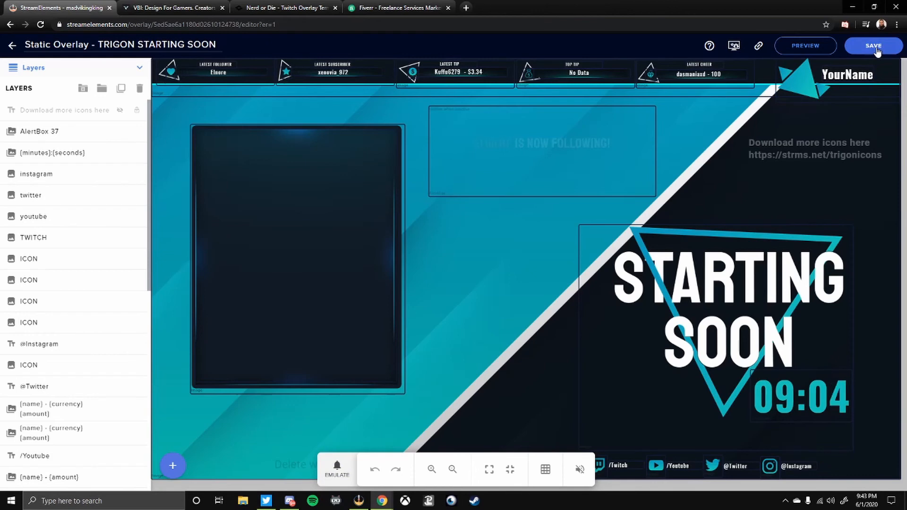
# - Save the Starting Soon overlay and preview it in a new browser tab, then return to the editor
pyautogui.click(873, 46)
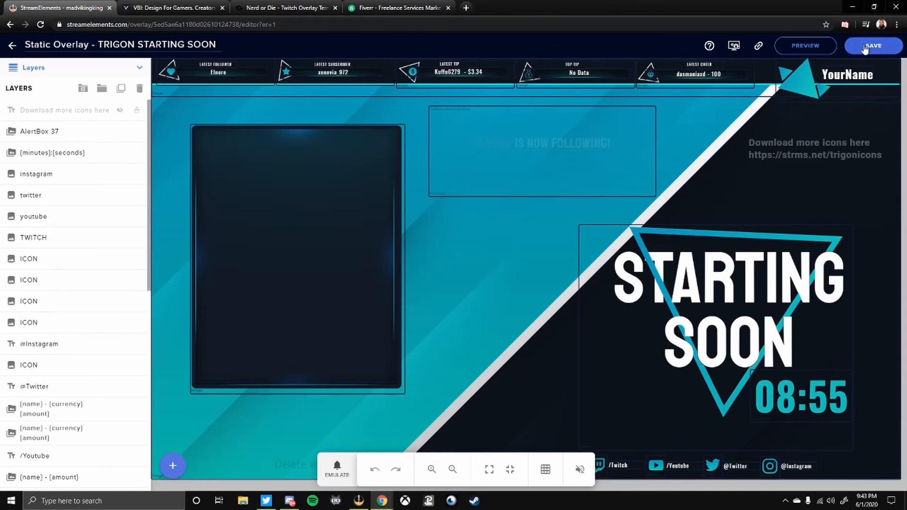
pyautogui.click(807, 45)
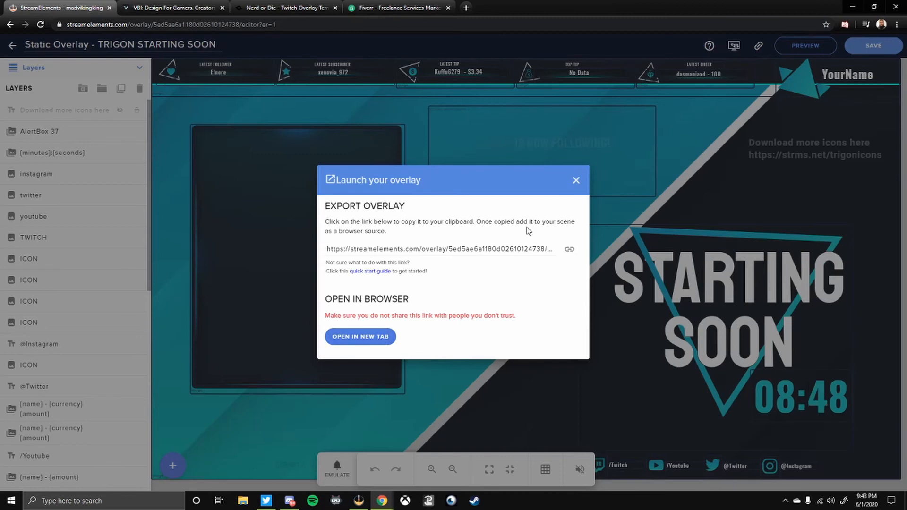
pyautogui.click(365, 337)
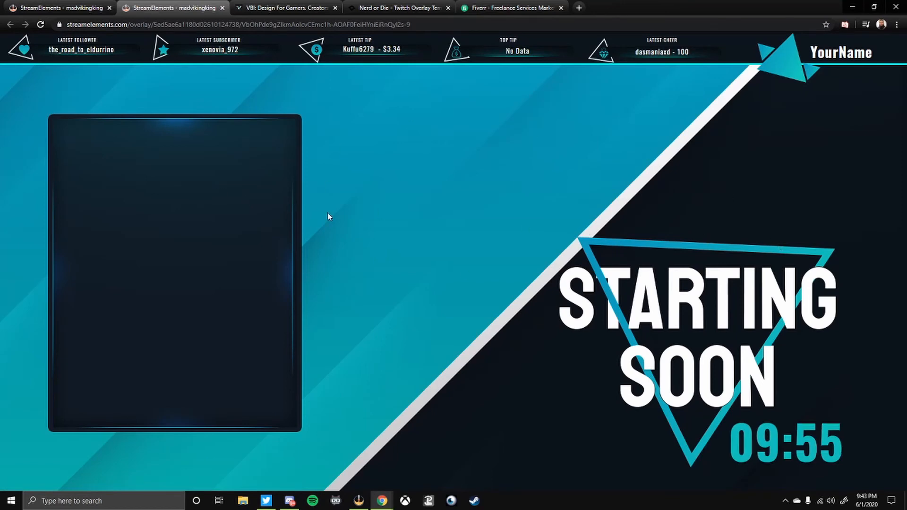
pyautogui.click(222, 8)
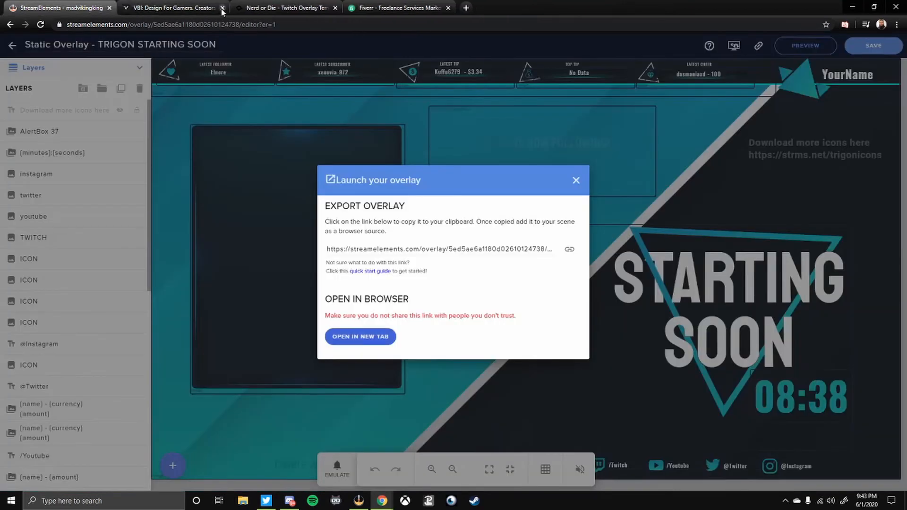
pyautogui.click(576, 180)
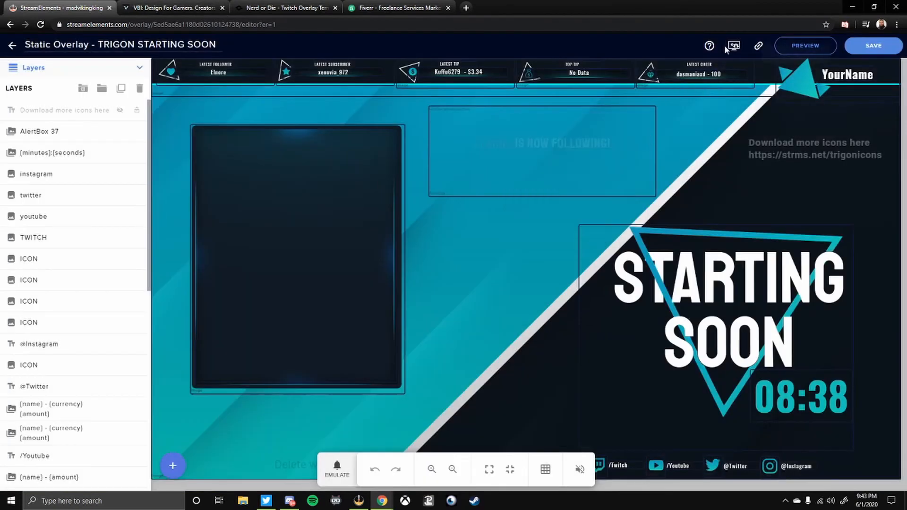
# - Copy the overlay's link to the clipboard and review the labels in the data visualization settings
pyautogui.click(760, 47)
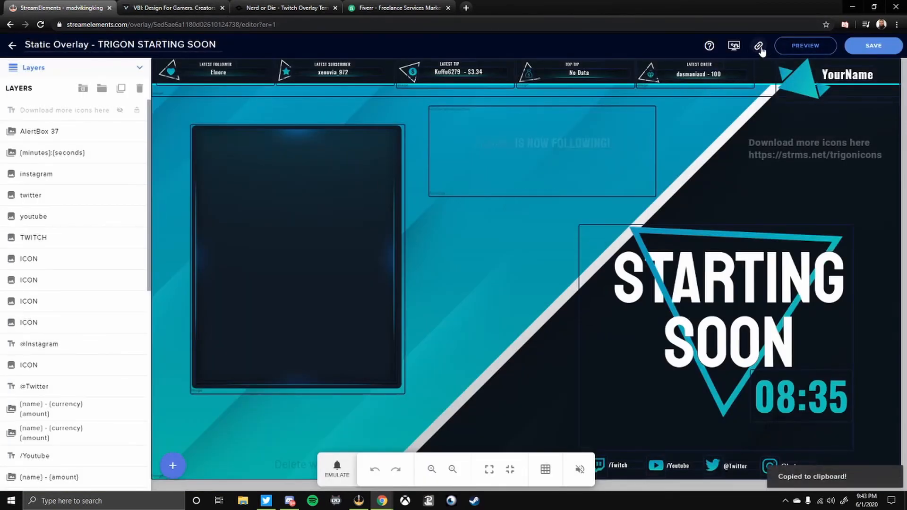
pyautogui.click(734, 46)
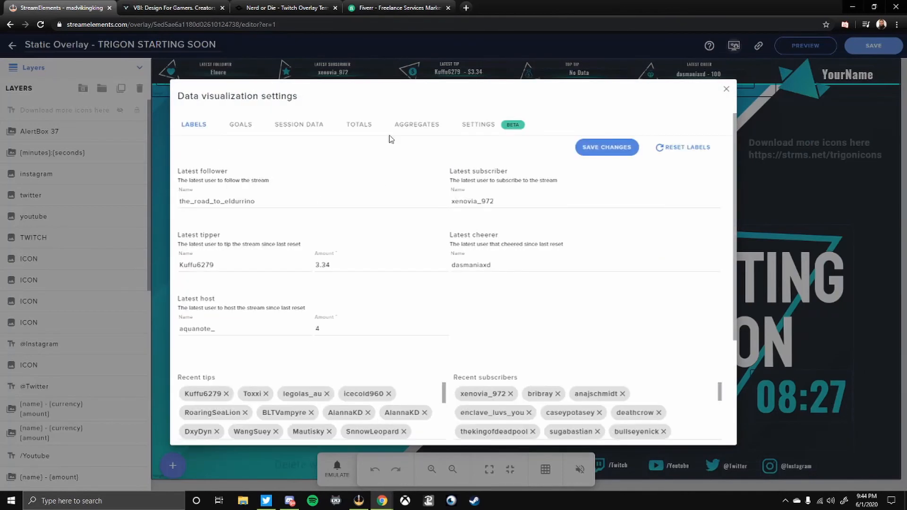
pyautogui.scroll(-2, 289, 237)
pyautogui.scroll(2, 290, 237)
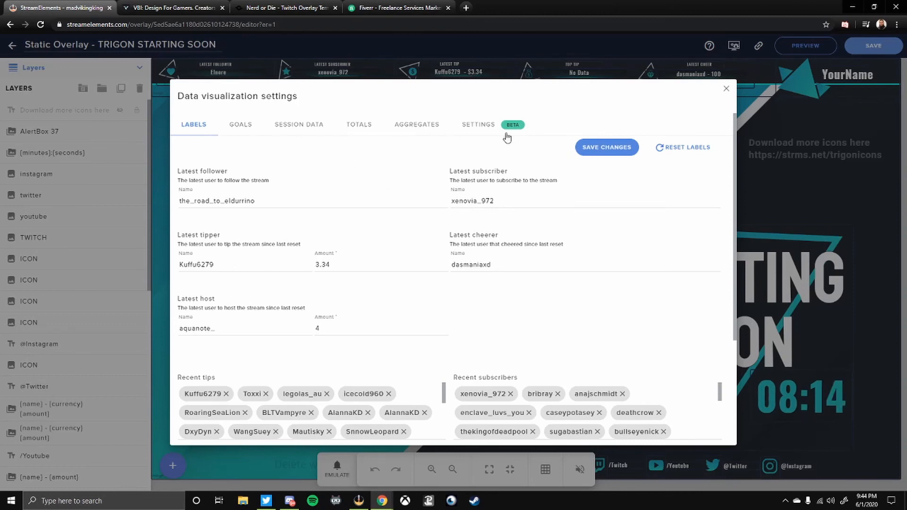
pyautogui.click(726, 91)
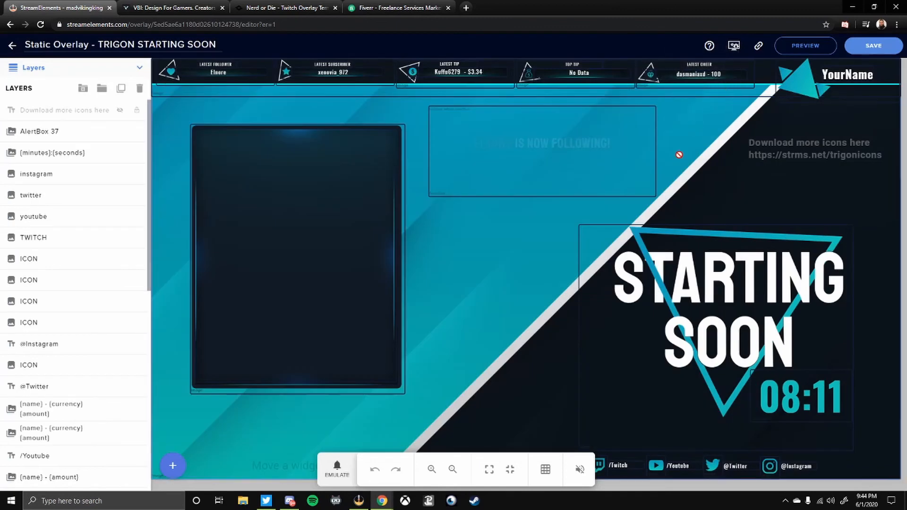
# - Select the AlertBox 37 layer and look through the widget categories that can be added, including the alert widgets
pyautogui.click(86, 134)
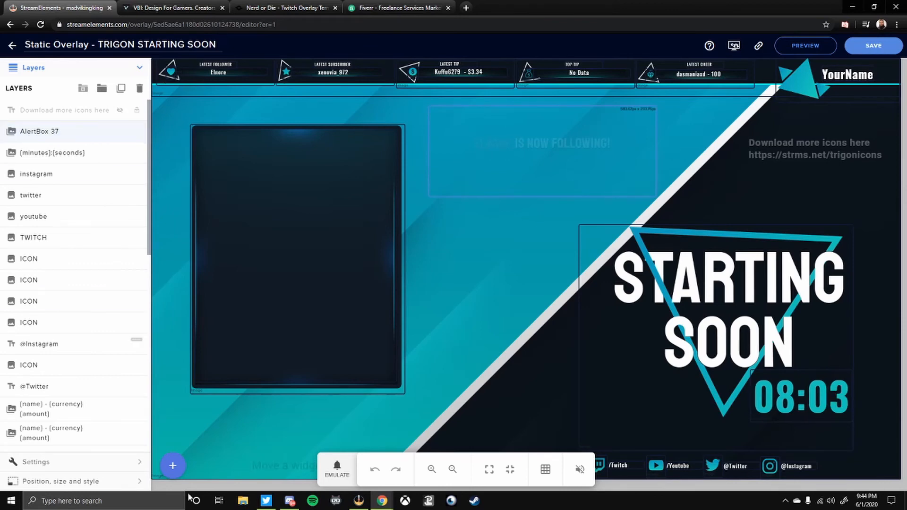
pyautogui.click(172, 466)
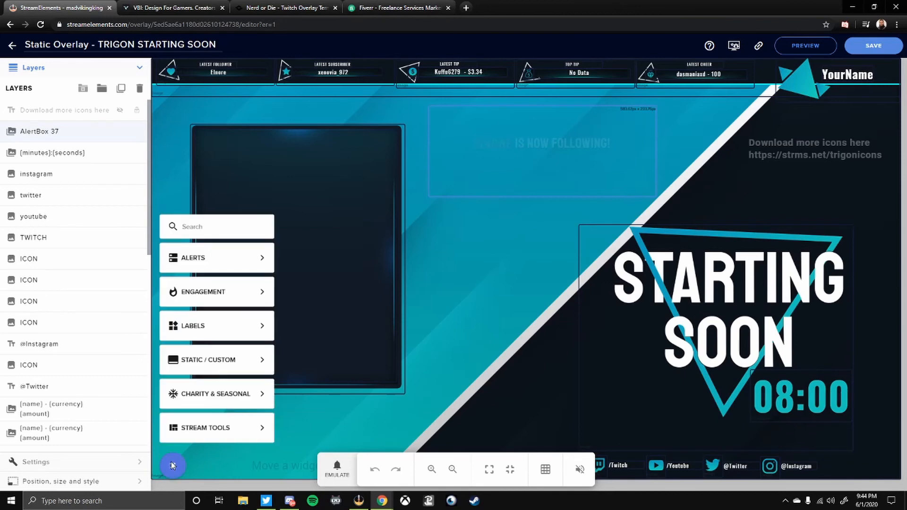
pyautogui.moveTo(228, 269)
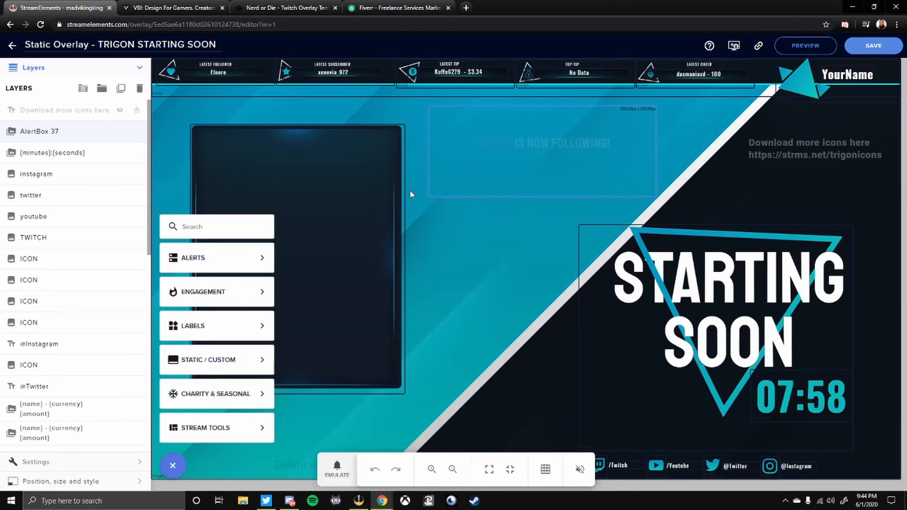
pyautogui.click(469, 210)
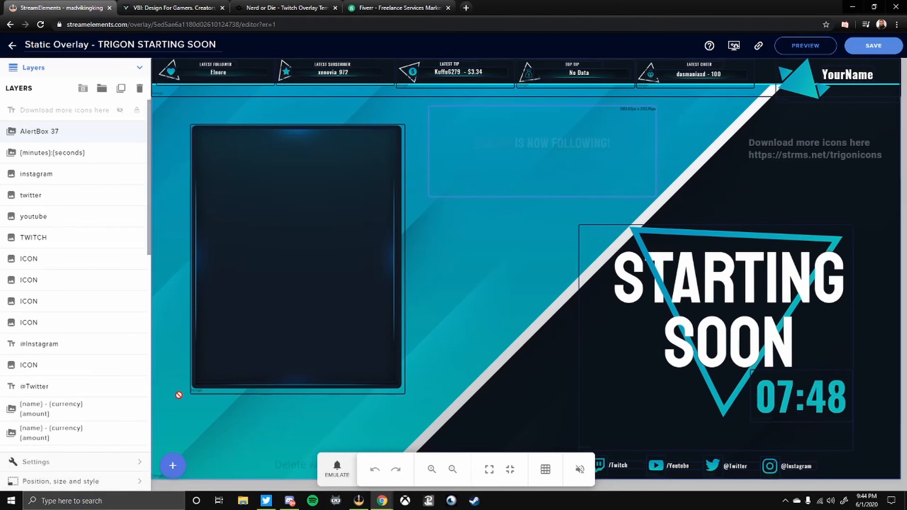
pyautogui.click(174, 466)
pyautogui.moveTo(201, 260)
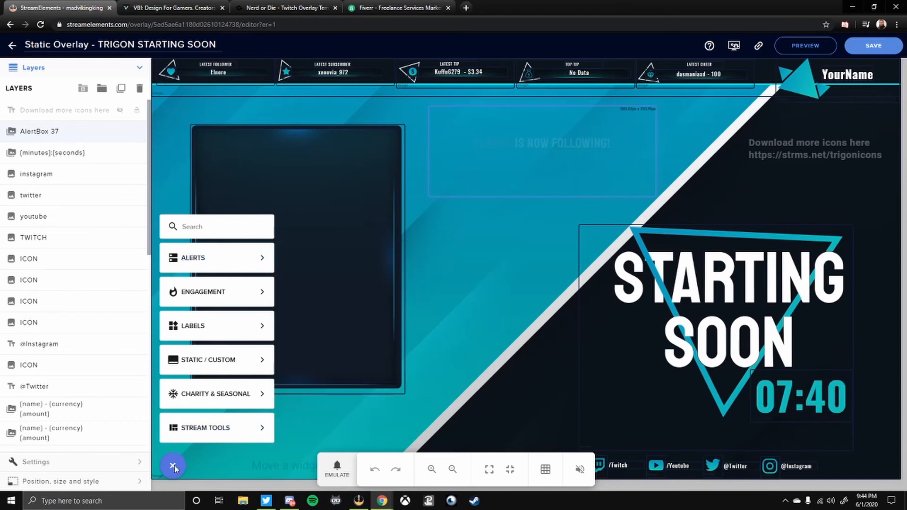
pyautogui.moveTo(228, 257)
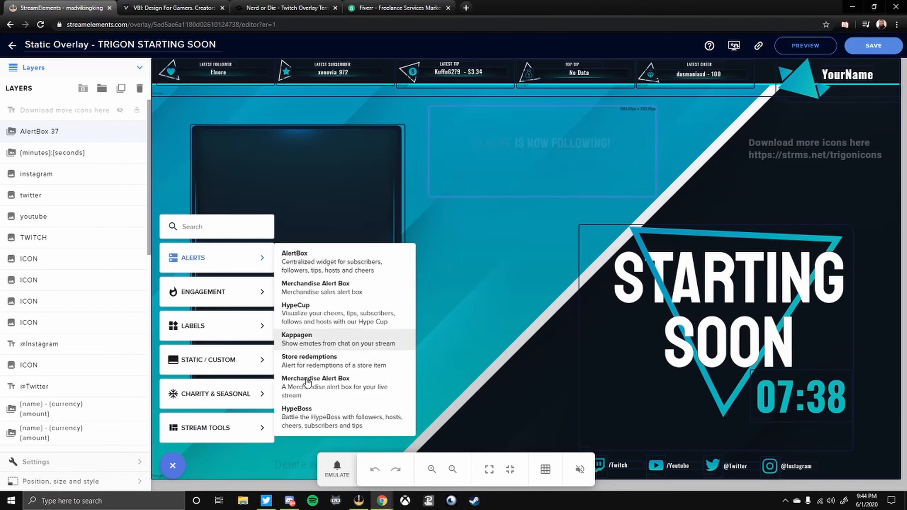
pyautogui.moveTo(209, 286)
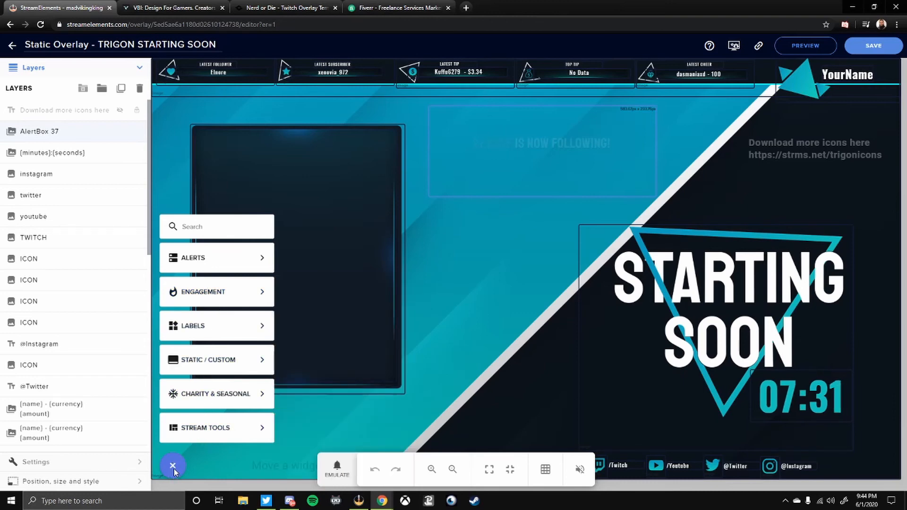
pyautogui.moveTo(201, 433)
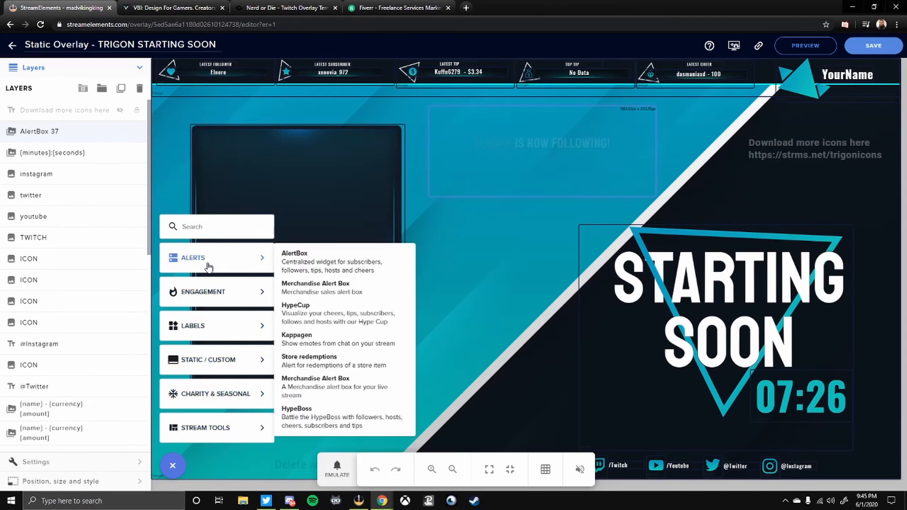
pyautogui.click(178, 466)
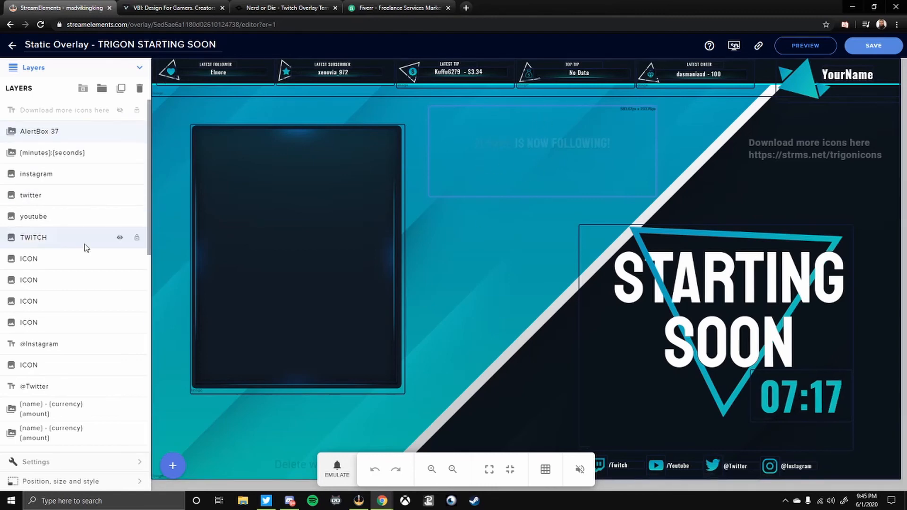
# - Look over the layer list, open the AlertBox 37 settings and examine the purchase alert's advanced settings
pyautogui.scroll(-12, 81, 246)
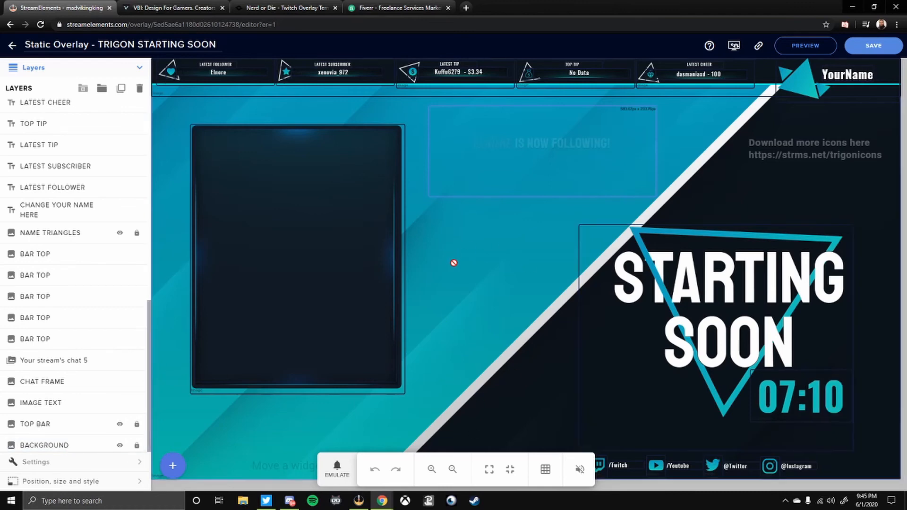
pyautogui.scroll(10, 85, 282)
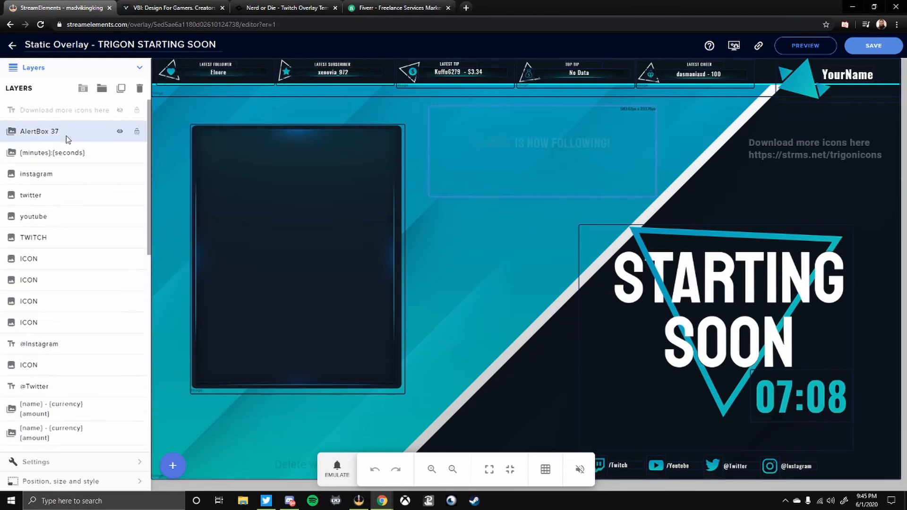
pyautogui.click(64, 467)
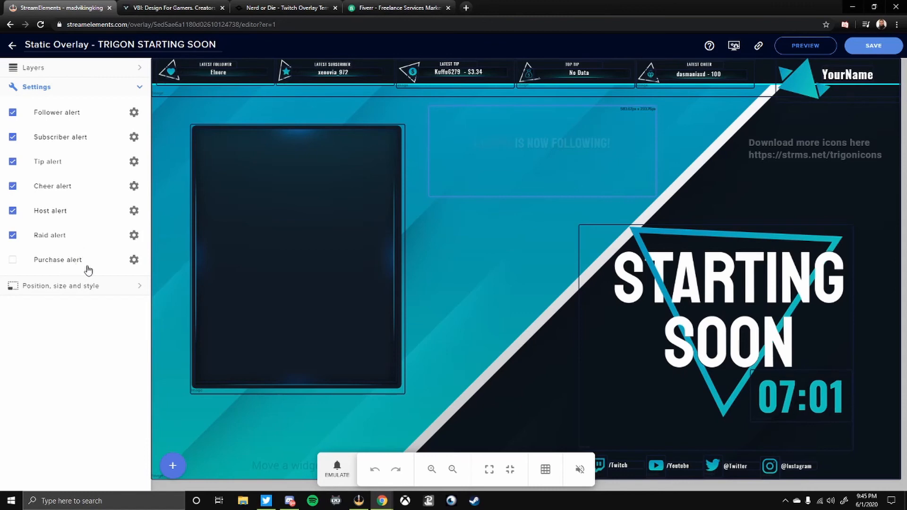
pyautogui.click(134, 261)
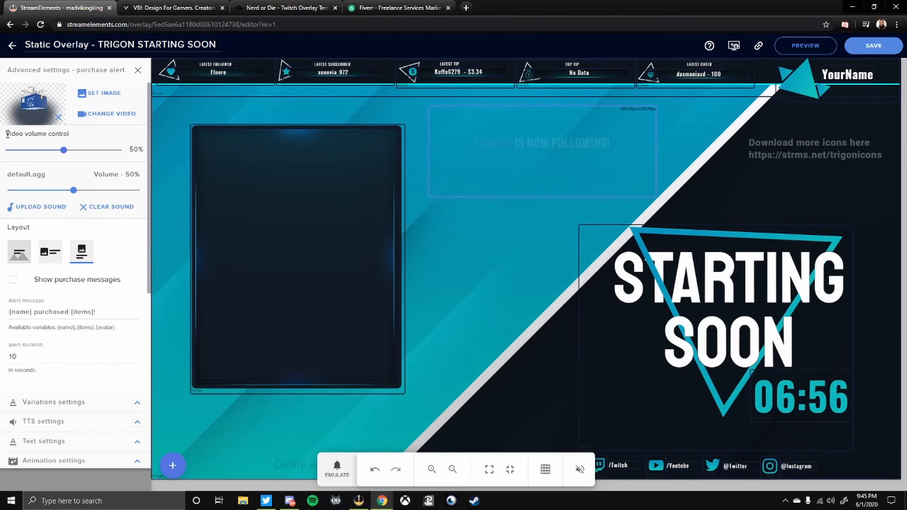
pyautogui.click(137, 70)
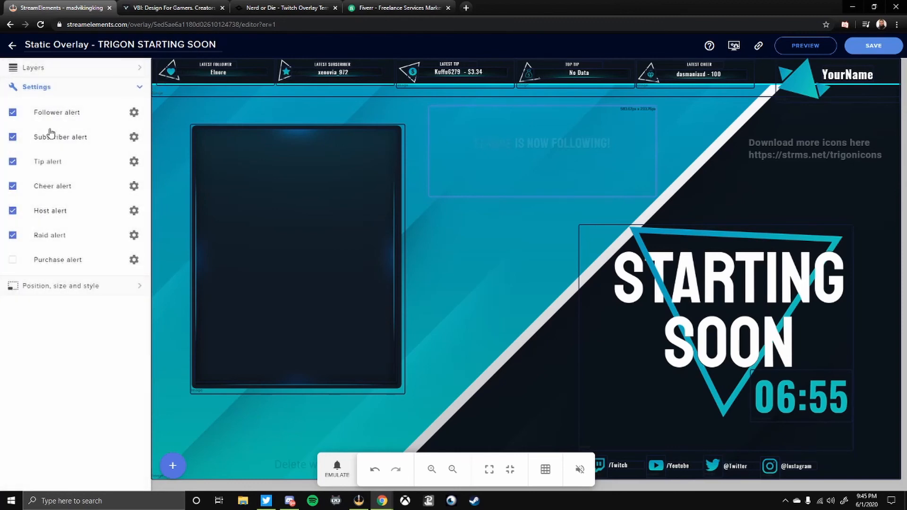
# - Open the follower alert's advanced settings and look over its image, video, sound, layout, message and duration options
pyautogui.click(133, 113)
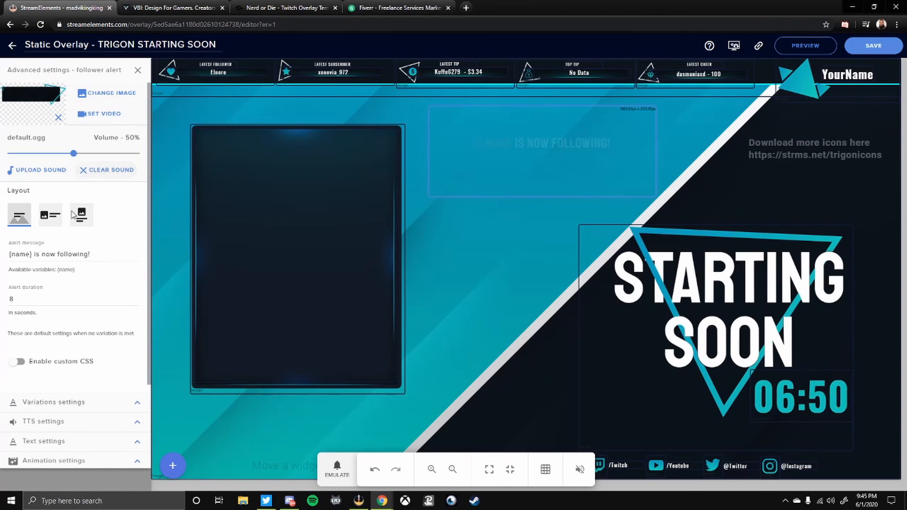
pyautogui.scroll(-1, 81, 231)
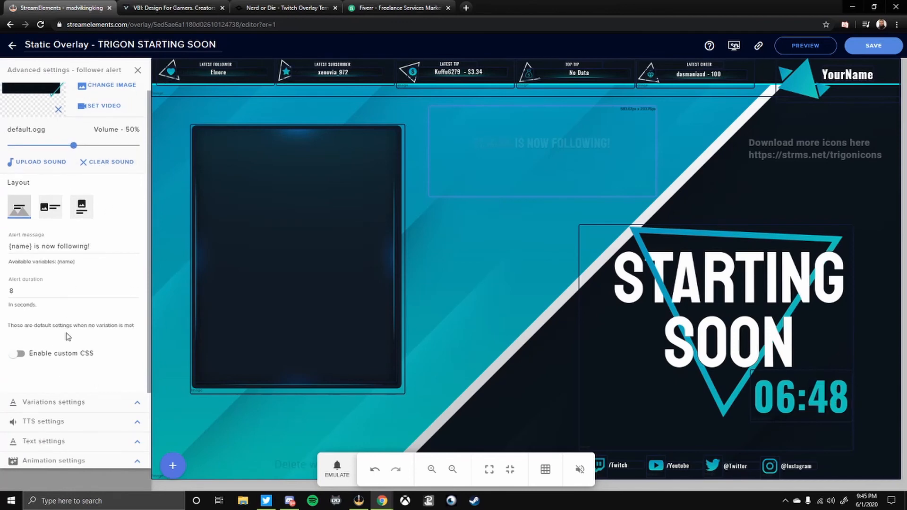
pyautogui.scroll(1, 65, 336)
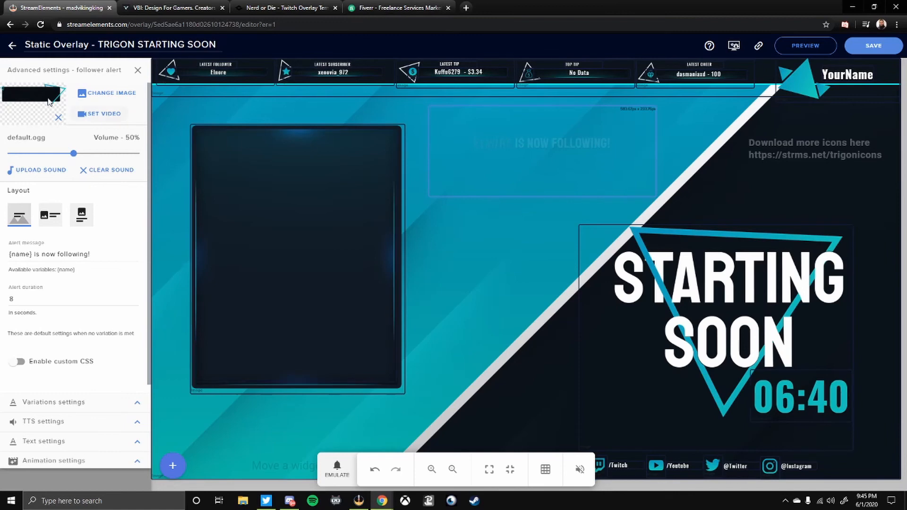
pyautogui.moveTo(54, 99); pyautogui.dragTo(107, 147)
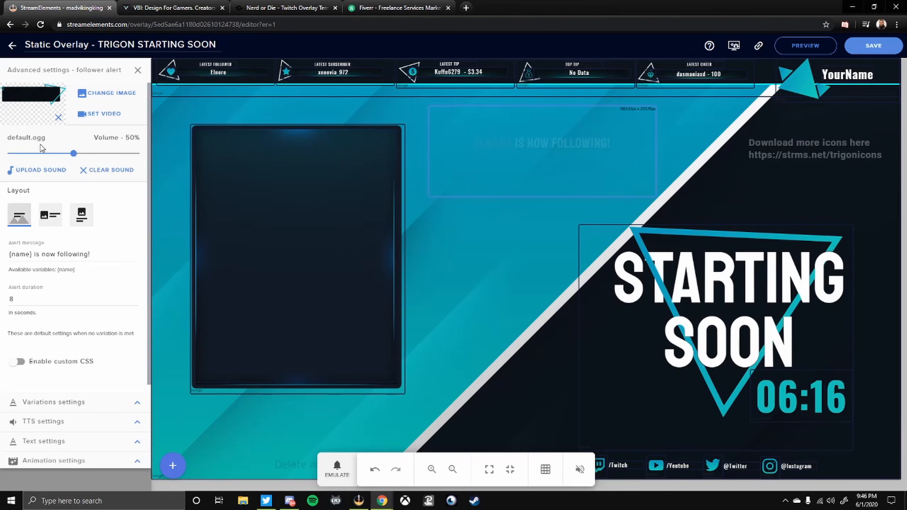
# - Look in the Music folder for a follower alert sound to upload, then leave the file selection and media library without choosing one
pyautogui.click(42, 171)
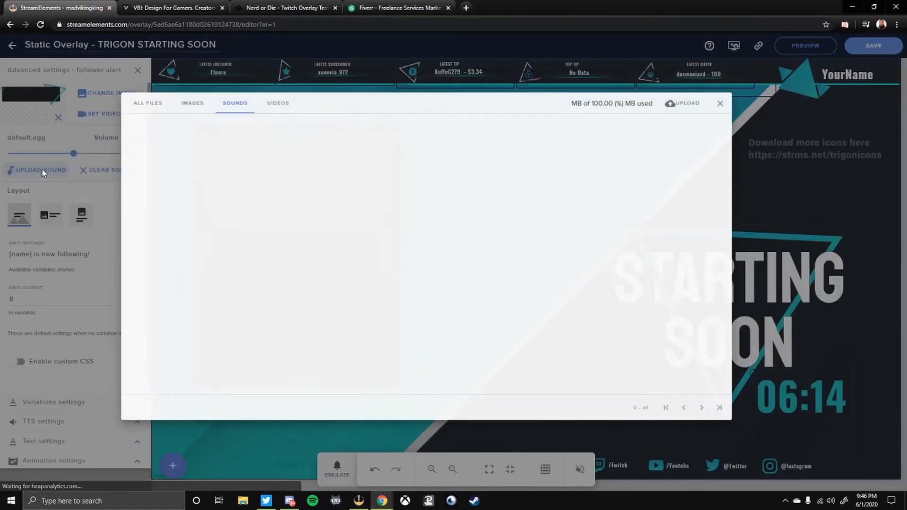
pyautogui.click(722, 100)
pyautogui.click(462, 302)
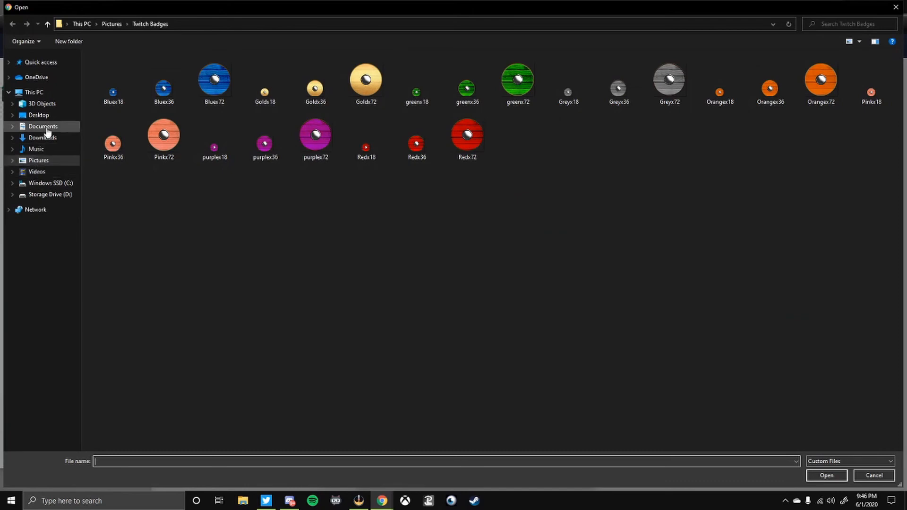
pyautogui.click(43, 149)
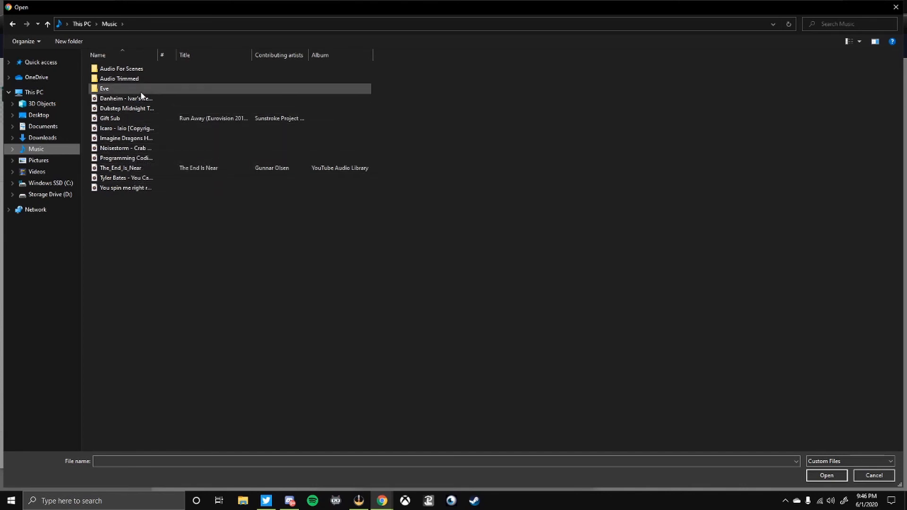
pyautogui.click(892, 10)
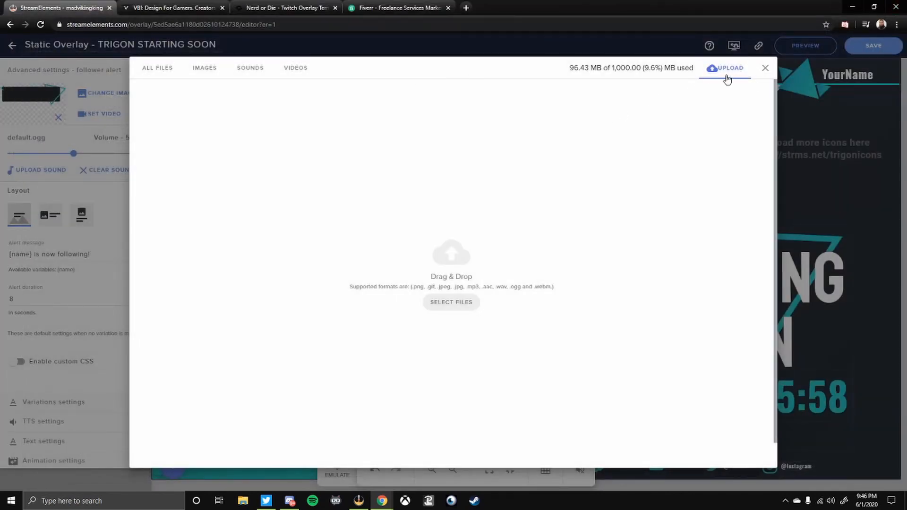
pyautogui.click(765, 69)
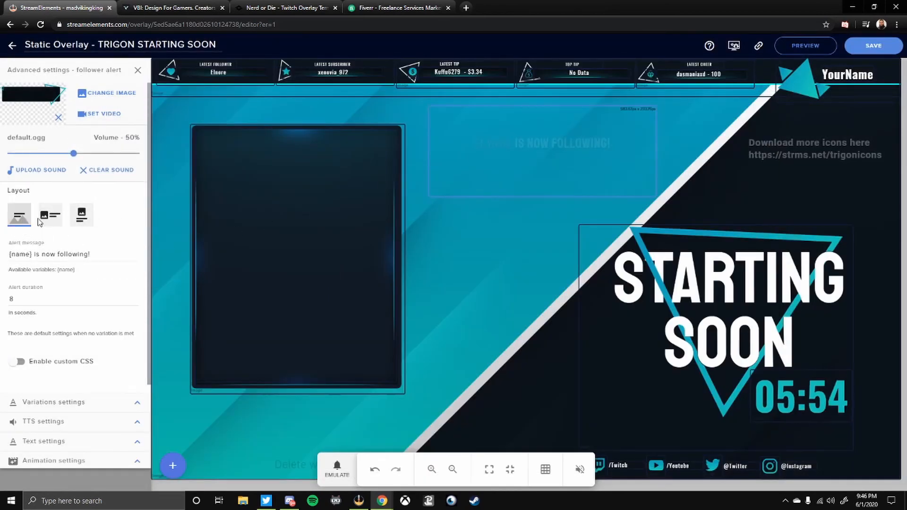
# - Emulate a follower event, try the row and column layouts, and return the alert to the layout with text over the image
pyautogui.click(345, 470)
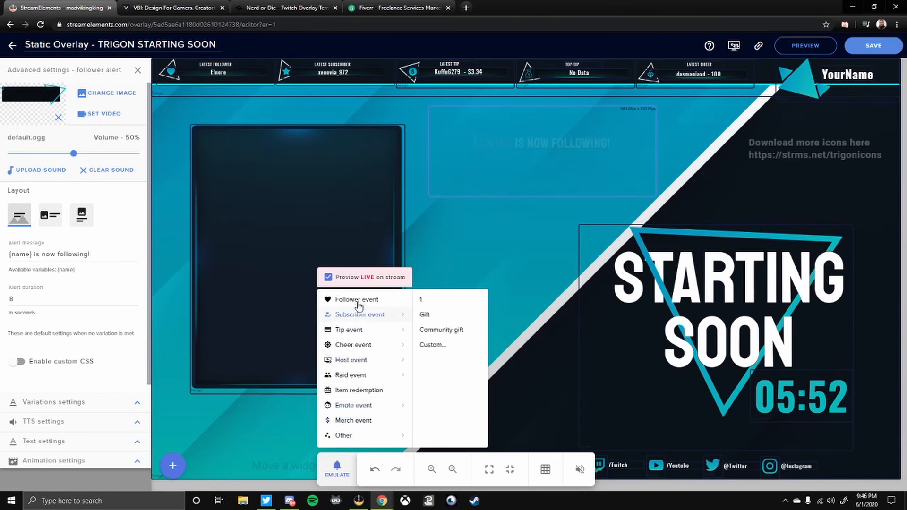
pyautogui.click(349, 300)
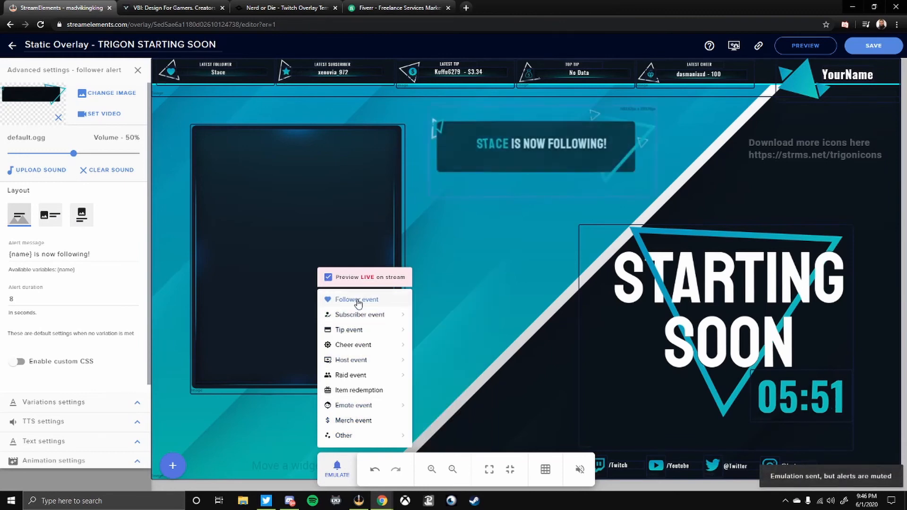
pyautogui.click(56, 221)
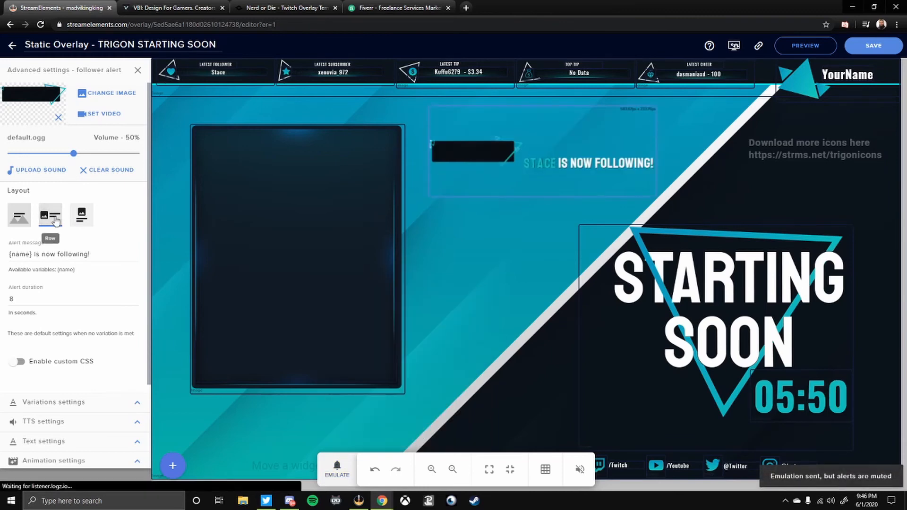
pyautogui.click(81, 215)
pyautogui.click(21, 218)
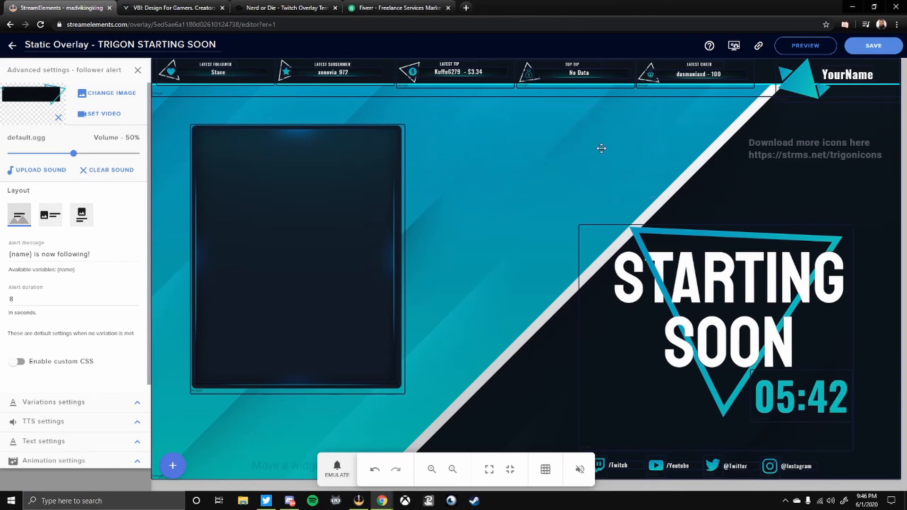
# - Change the follower alert message to "Welcome {name} You're Awesome"
pyautogui.click(117, 254)
pyautogui.moveTo(116, 255); pyautogui.dragTo(35, 254)
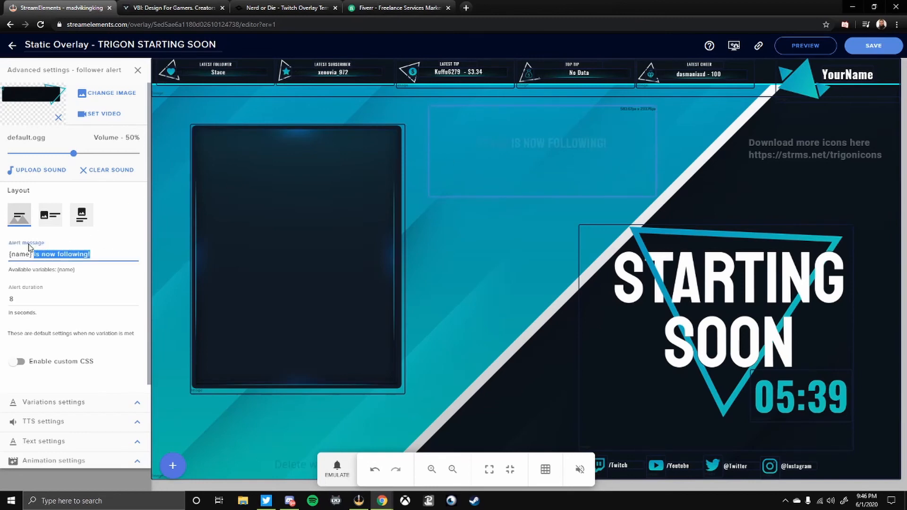
pyautogui.write('Yourr')
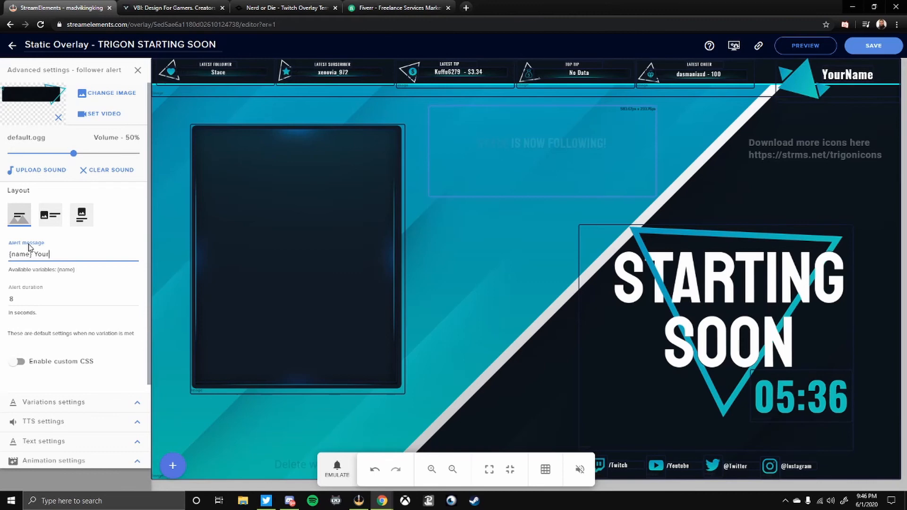
pyautogui.press('BackSpace')
pyautogui.write("'re")
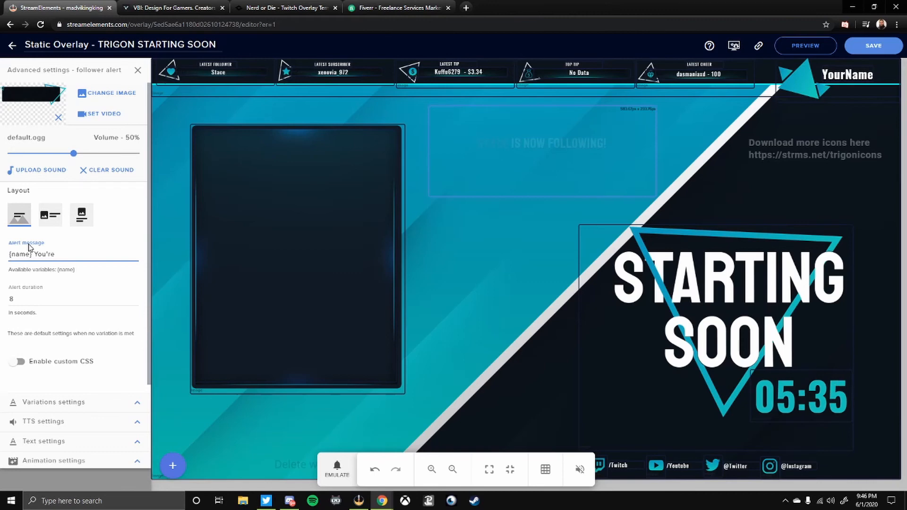
pyautogui.write(' Awesome')
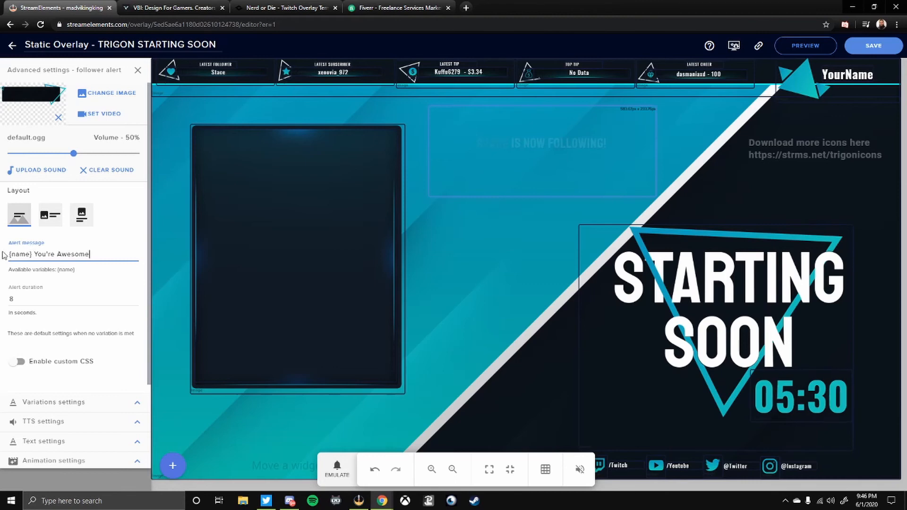
pyautogui.click(9, 255)
pyautogui.write('Welcome')
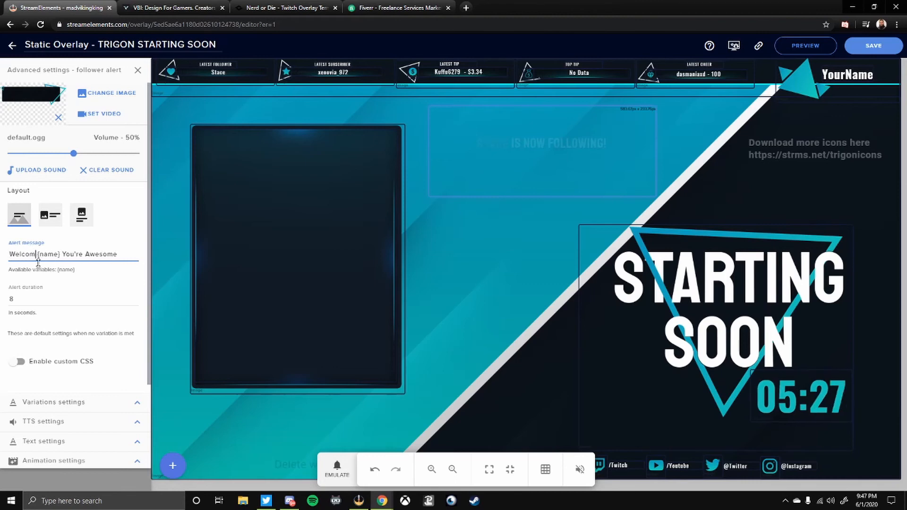
# - Set the follower alert duration to 5 seconds
pyautogui.click(50, 299)
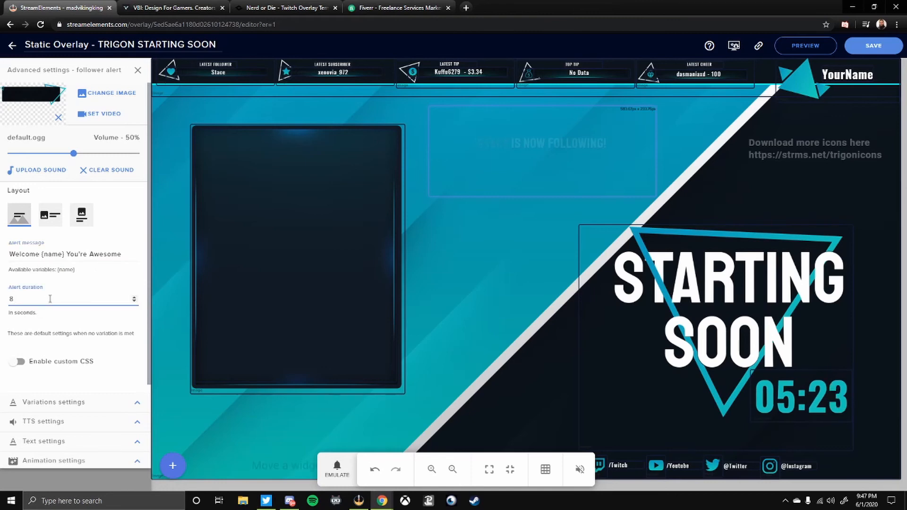
pyautogui.click(134, 302)
pyautogui.click(135, 302)
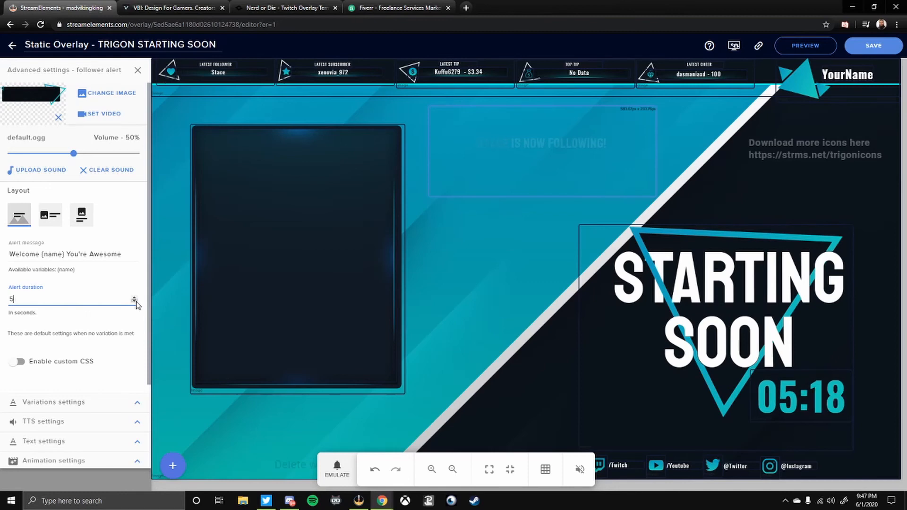
pyautogui.click(98, 321)
# - Open the follower alert's variations settings and start a new variation copied from AlertBox 37 / follower
pyautogui.scroll(-1, 99, 321)
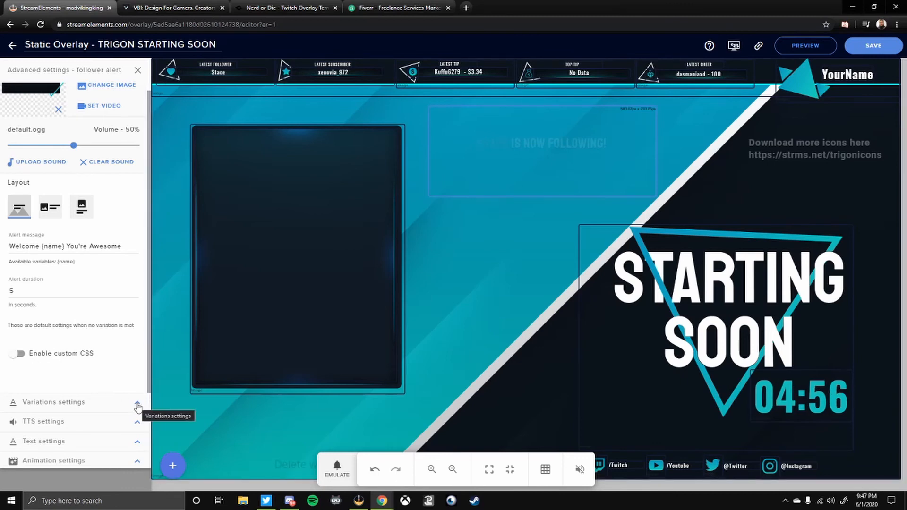
pyautogui.click(137, 405)
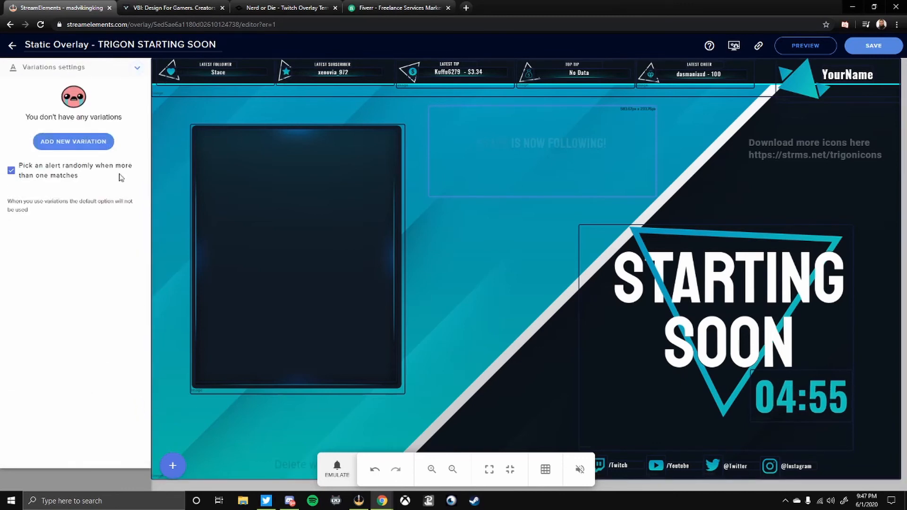
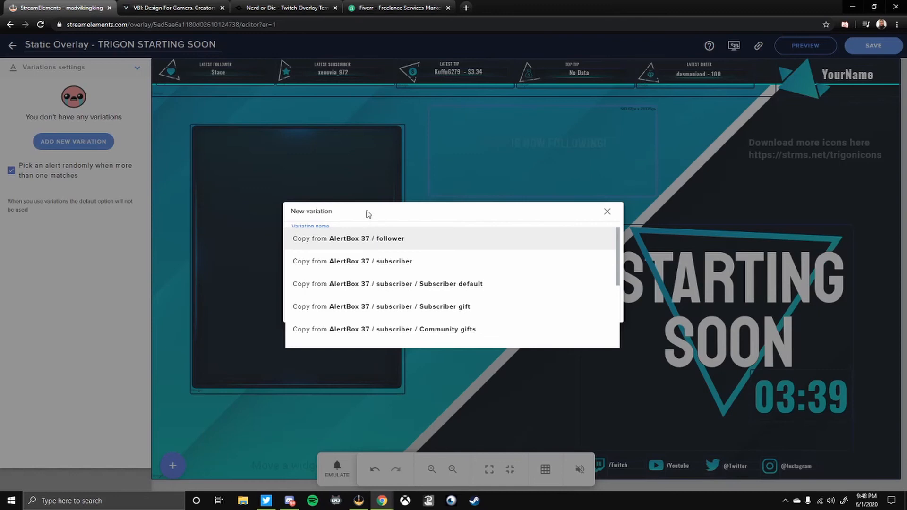
pyautogui.click(366, 210)
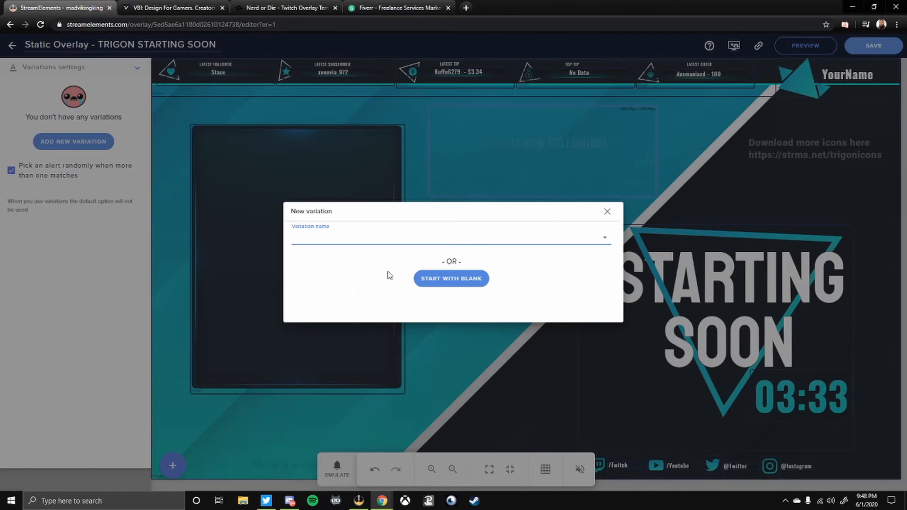
pyautogui.click(436, 243)
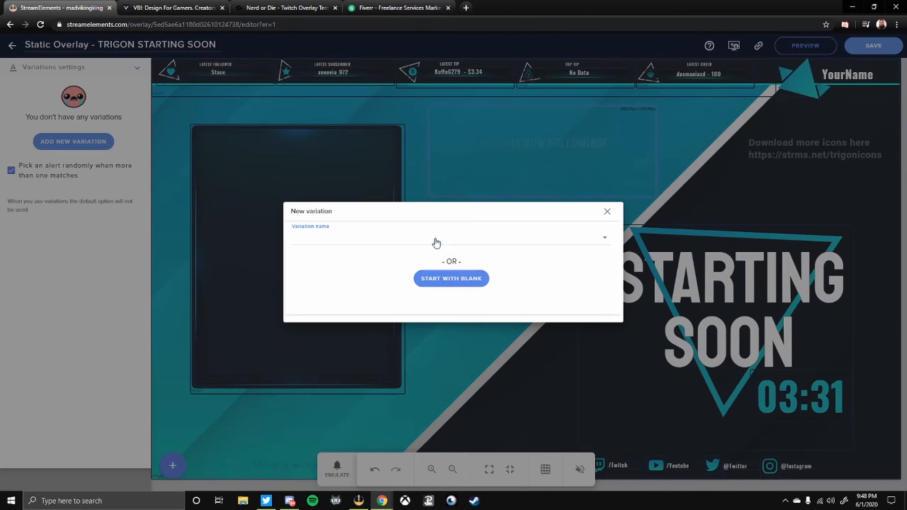
pyautogui.click(405, 240)
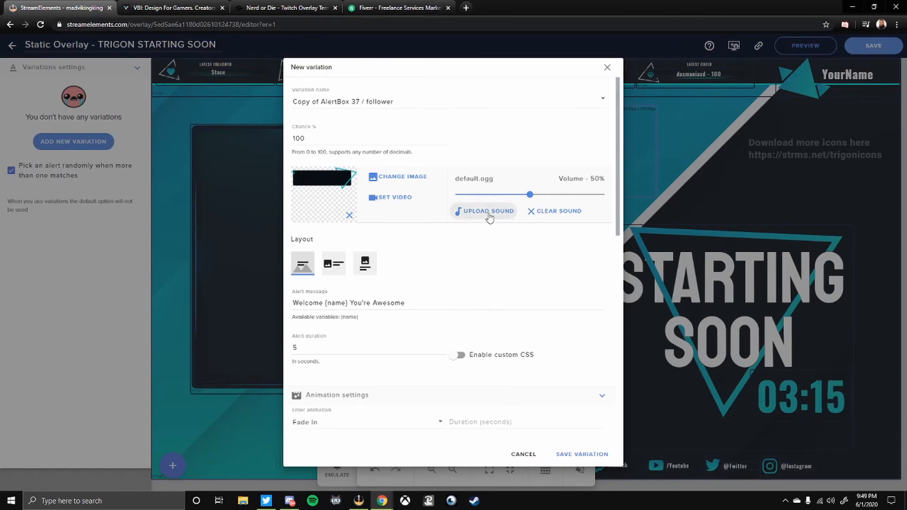
# - Examine the new variation's message, duration, animation and text settings, then close it without saving
pyautogui.scroll(-3, 455, 285)
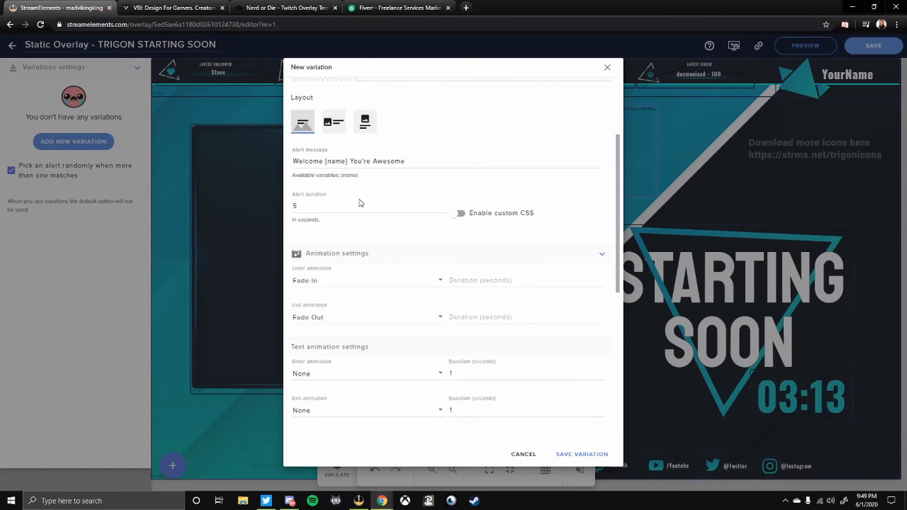
pyautogui.scroll(-4, 408, 177)
pyautogui.scroll(2, 387, 104)
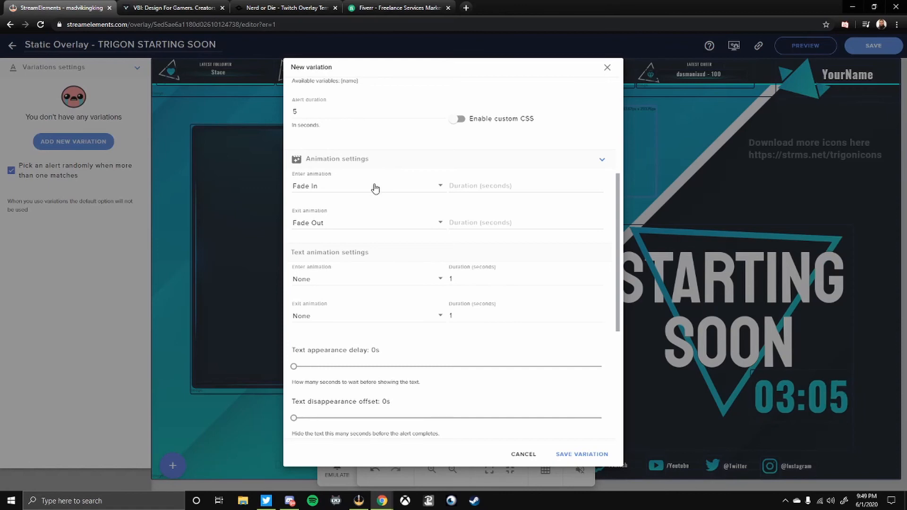
pyautogui.scroll(-1, 375, 188)
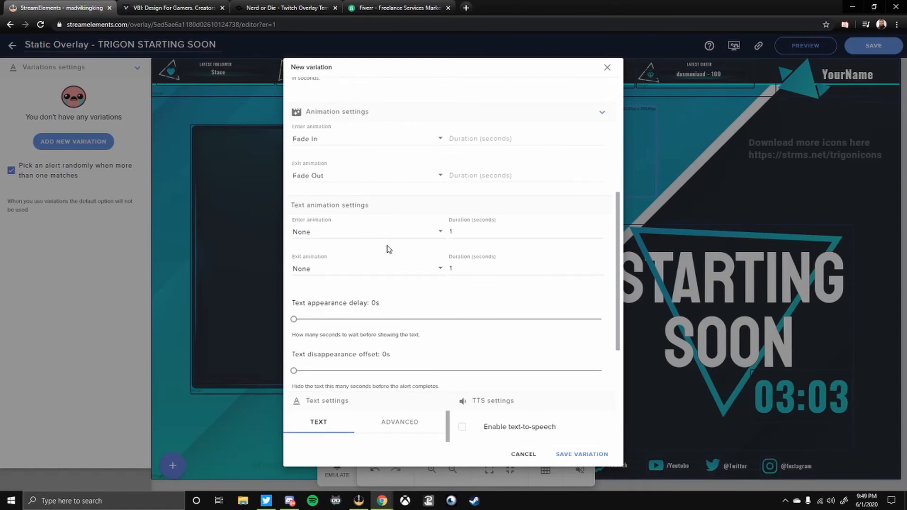
pyautogui.scroll(6, 387, 249)
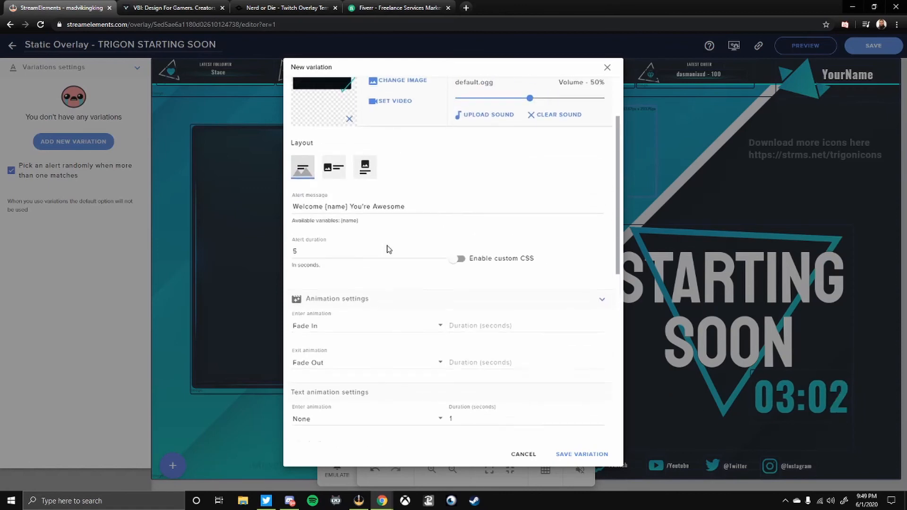
pyautogui.click(607, 69)
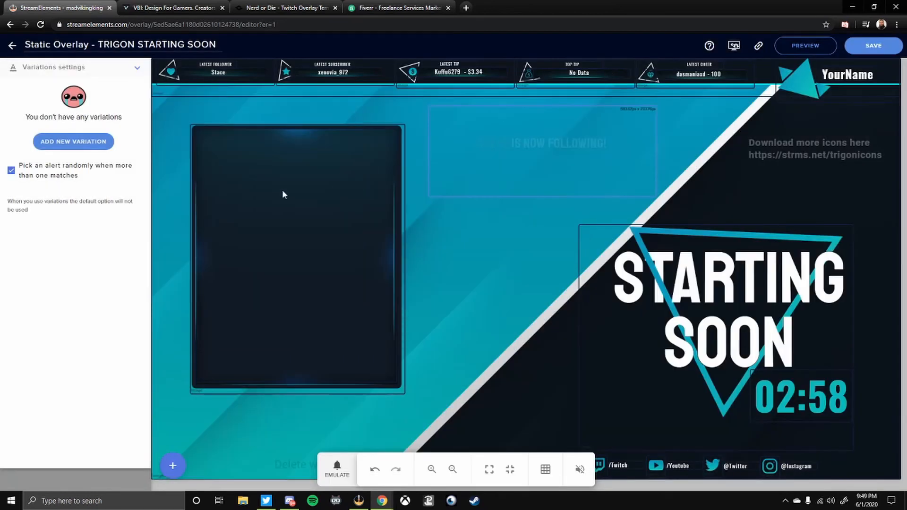
# - Review the follower alert's text-to-speech settings and browse the list of available voices
pyautogui.click(136, 71)
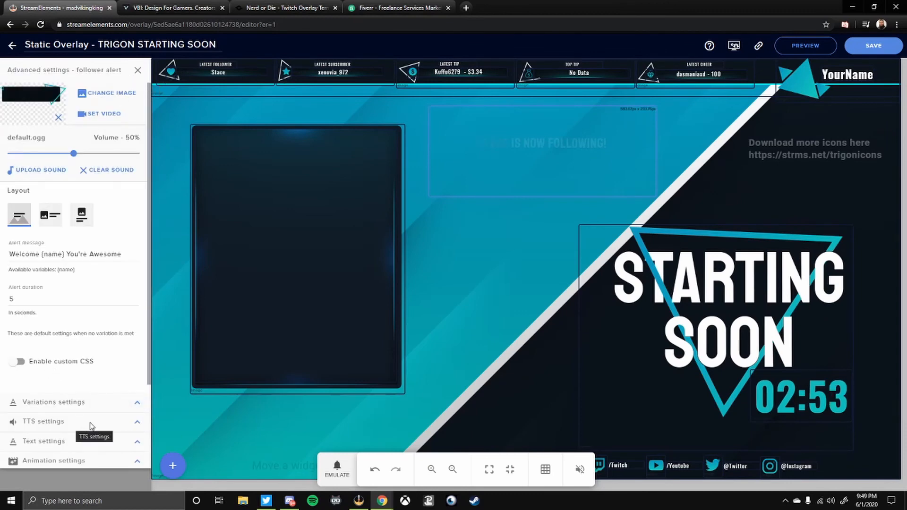
pyautogui.click(137, 421)
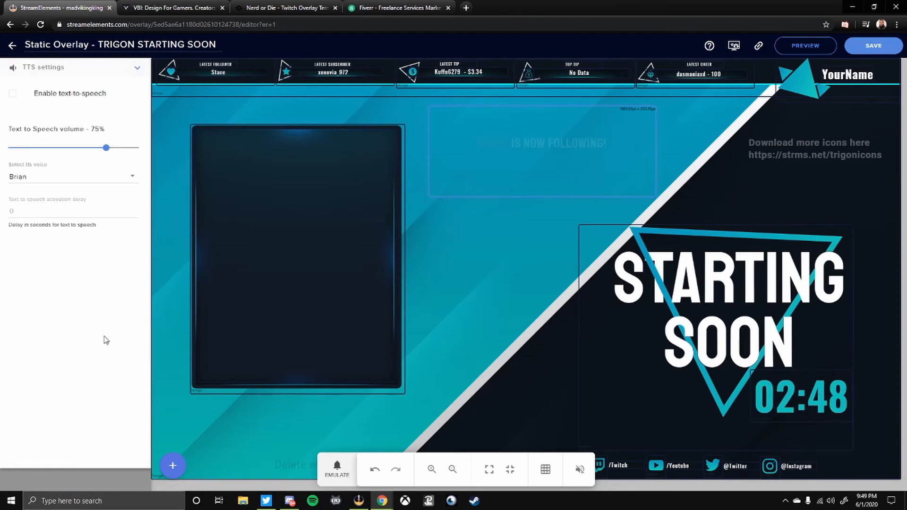
pyautogui.click(56, 178)
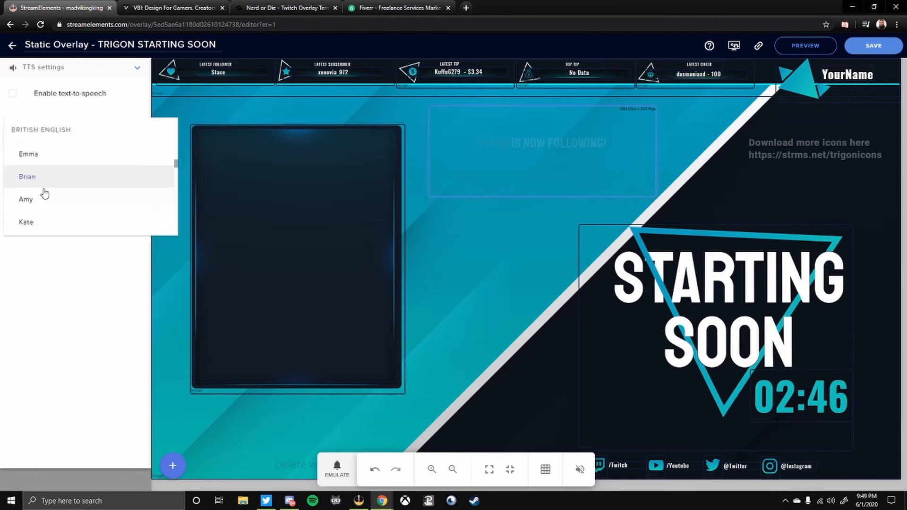
pyautogui.scroll(-5, 43, 196)
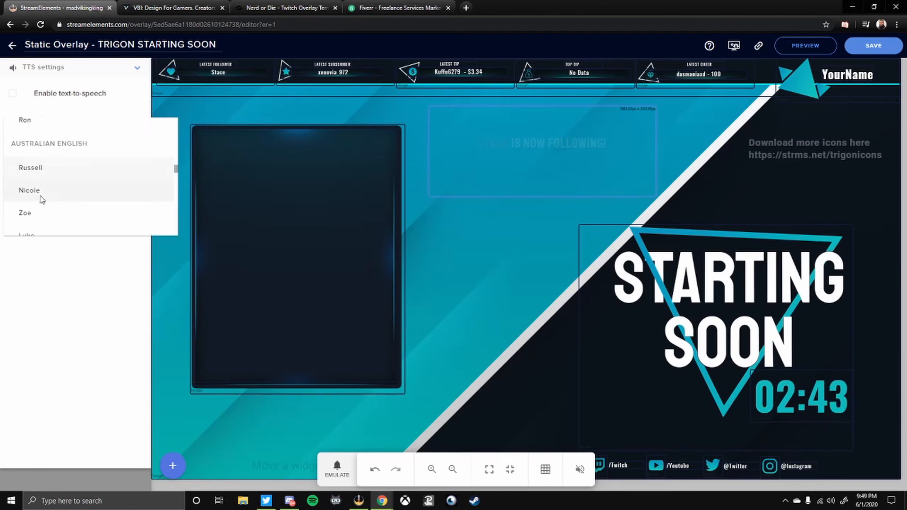
pyautogui.scroll(-1, 42, 200)
pyautogui.scroll(1, 52, 140)
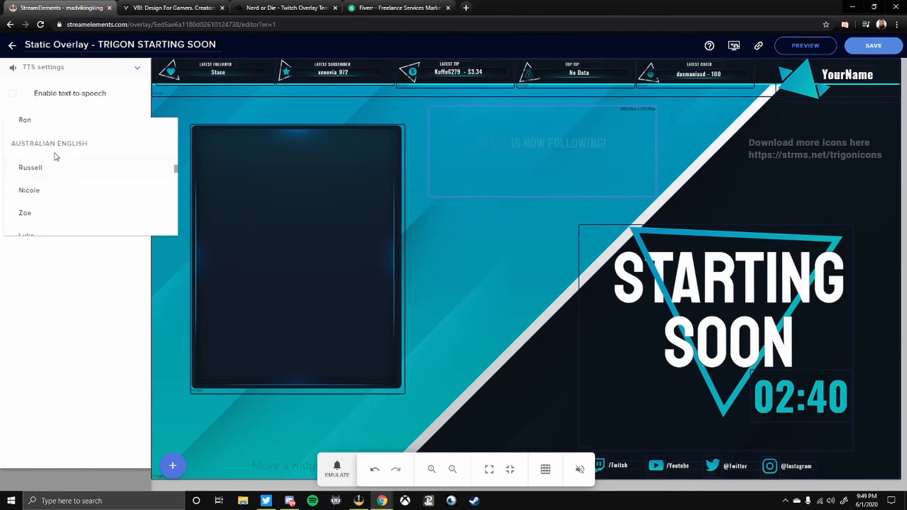
pyautogui.click(83, 303)
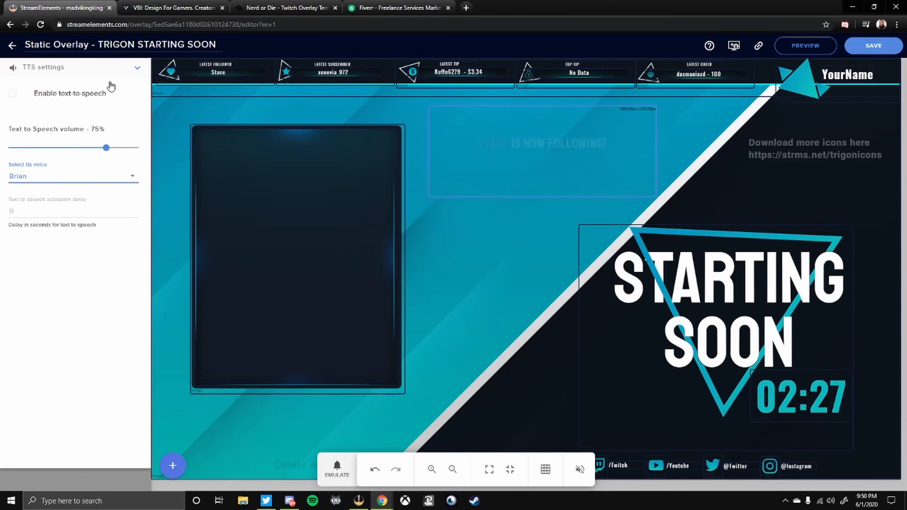
pyautogui.click(137, 68)
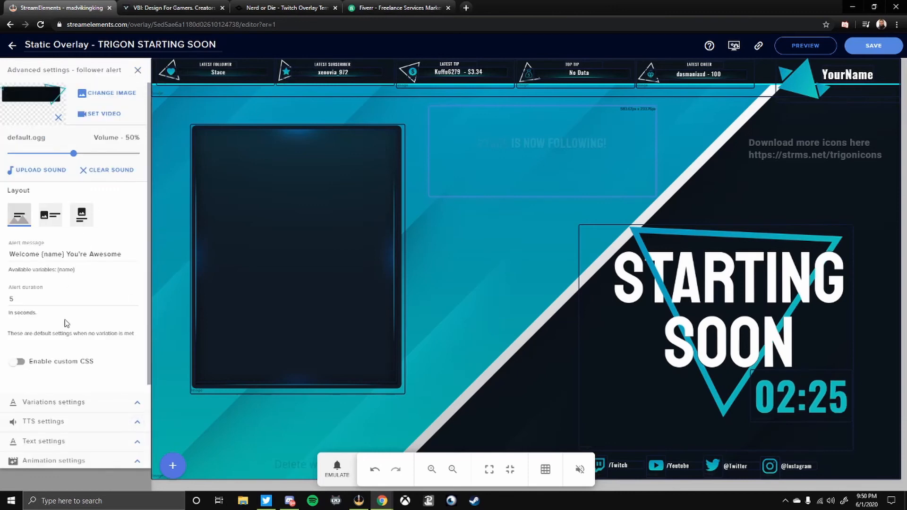
# - Open the follower alert's text settings and browse the available fonts
pyautogui.scroll(-1, 67, 323)
pyautogui.click(137, 442)
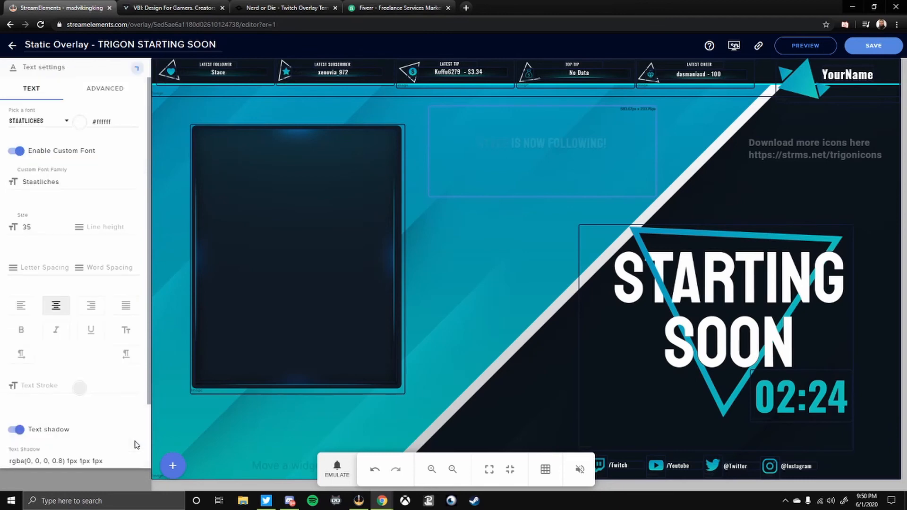
pyautogui.click(61, 124)
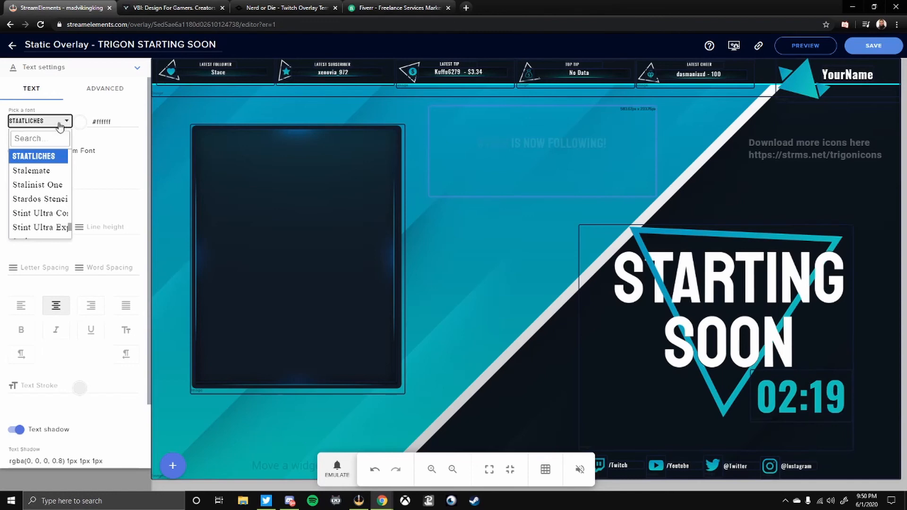
pyautogui.scroll(3, 36, 198)
pyautogui.scroll(15, 37, 199)
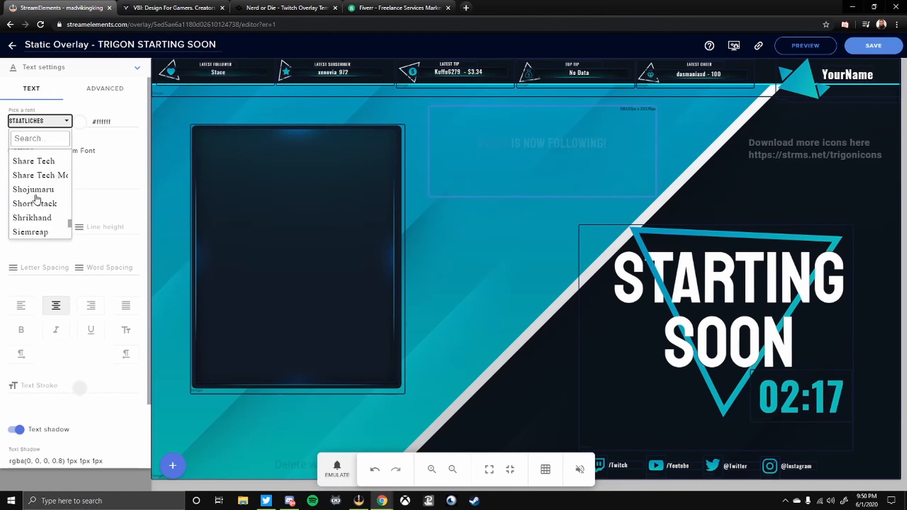
pyautogui.scroll(15, 36, 198)
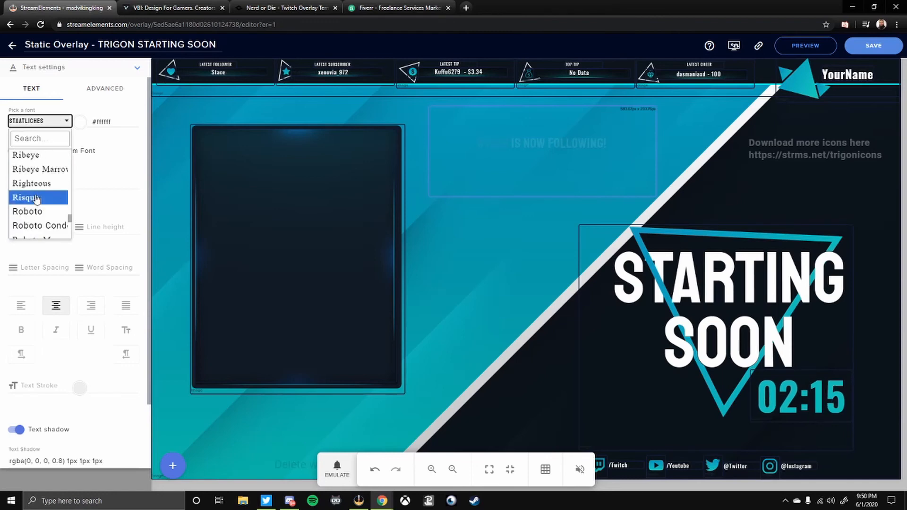
pyautogui.scroll(15, 37, 199)
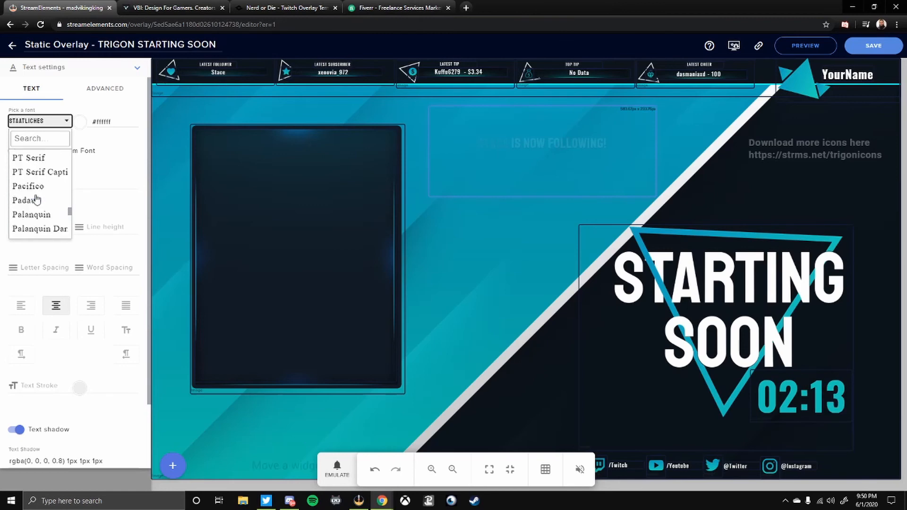
pyautogui.scroll(5, 36, 199)
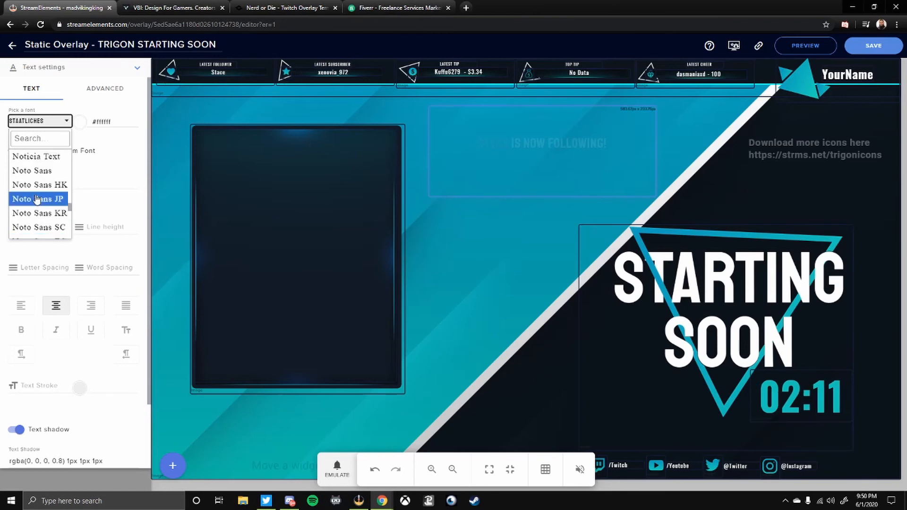
pyautogui.scroll(1, 36, 199)
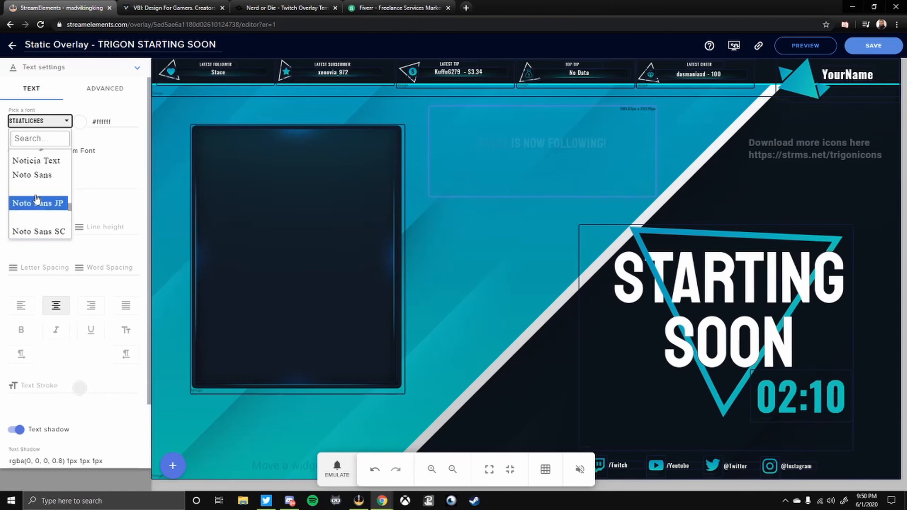
pyautogui.click(106, 209)
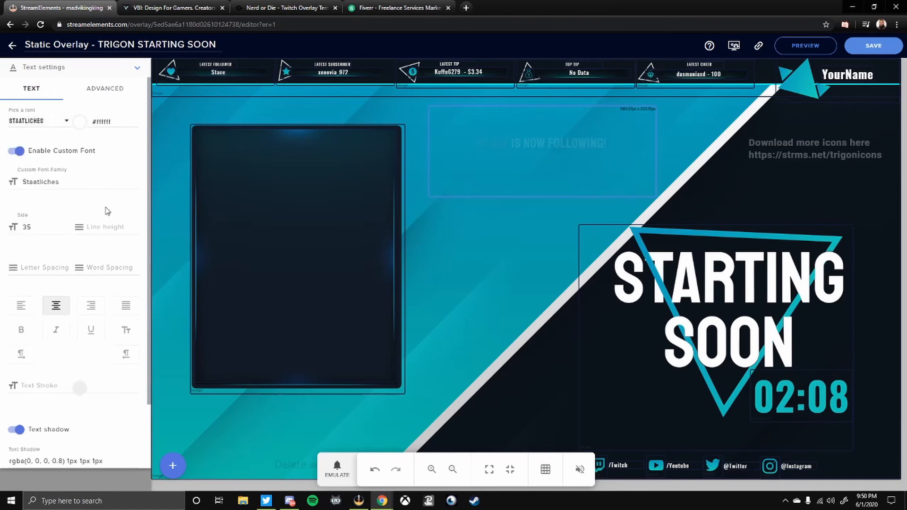
# - Change the follower alert's text color to bright yellow
pyautogui.click(81, 123)
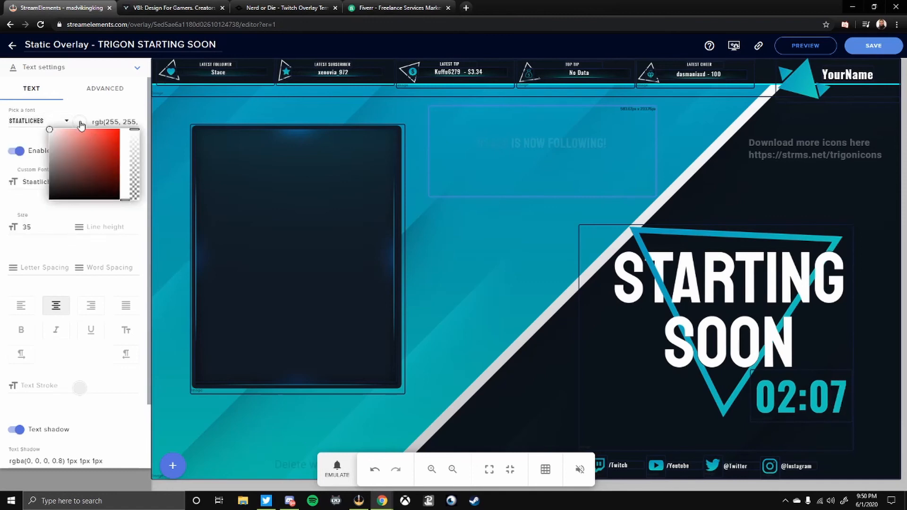
pyautogui.click(127, 204)
pyautogui.click(79, 123)
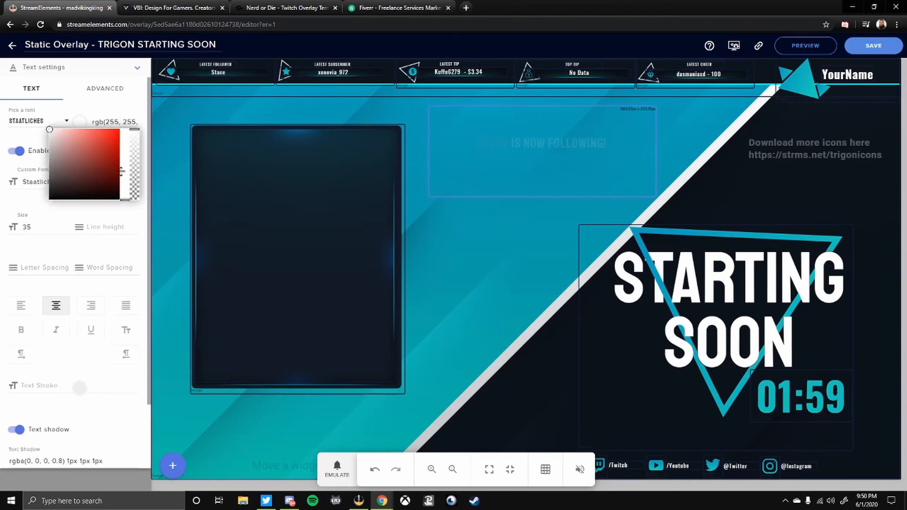
pyautogui.moveTo(124, 199)
pyautogui.mouseDown()
pyautogui.moveTo(124, 133)
pyautogui.moveTo(125, 188)
pyautogui.mouseUp()
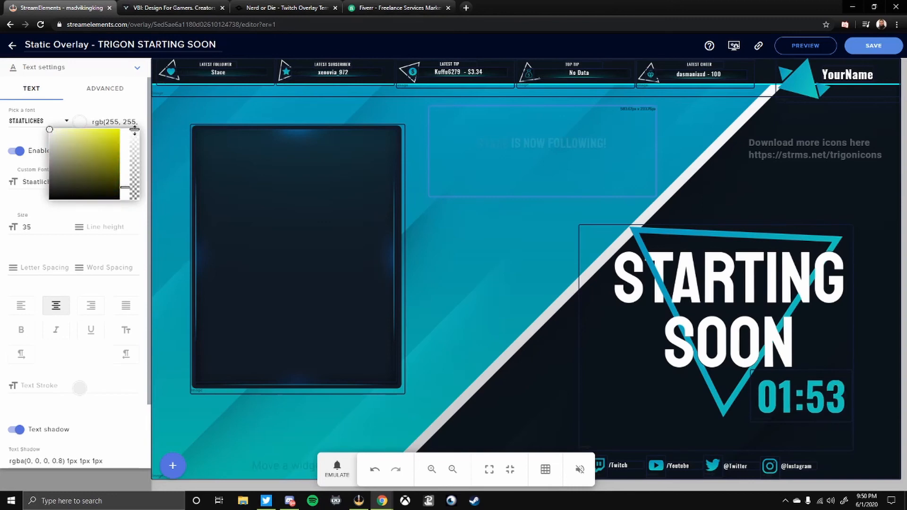
pyautogui.moveTo(134, 129)
pyautogui.mouseDown()
pyautogui.moveTo(137, 182)
pyautogui.moveTo(135, 130)
pyautogui.mouseUp()
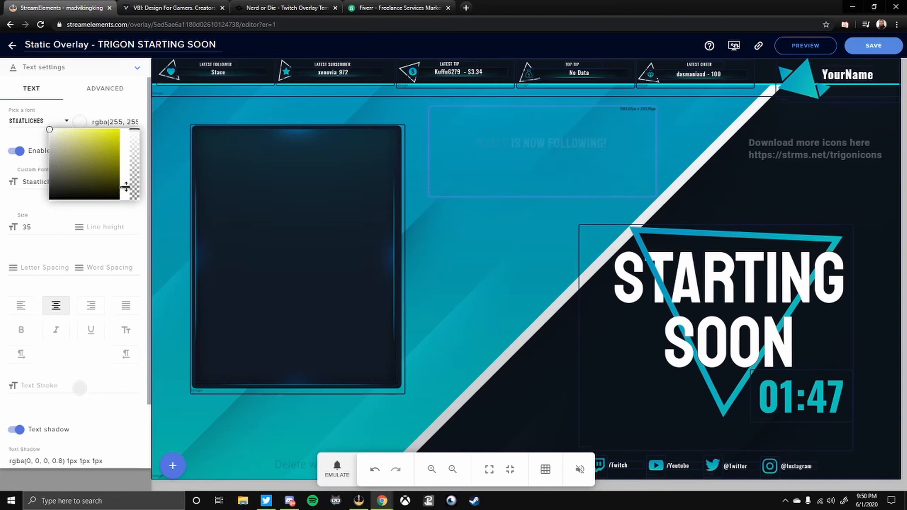
pyautogui.moveTo(126, 187); pyautogui.dragTo(125, 188)
pyautogui.click(117, 129)
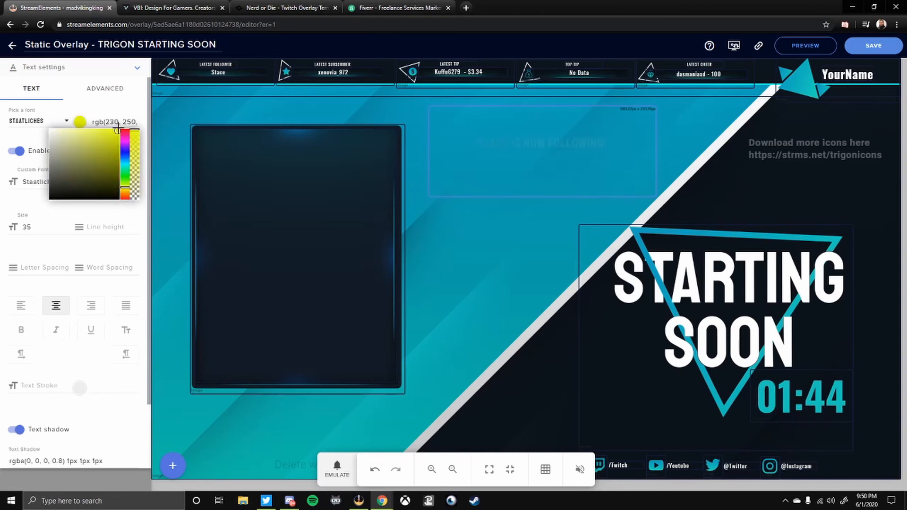
pyautogui.click(117, 104)
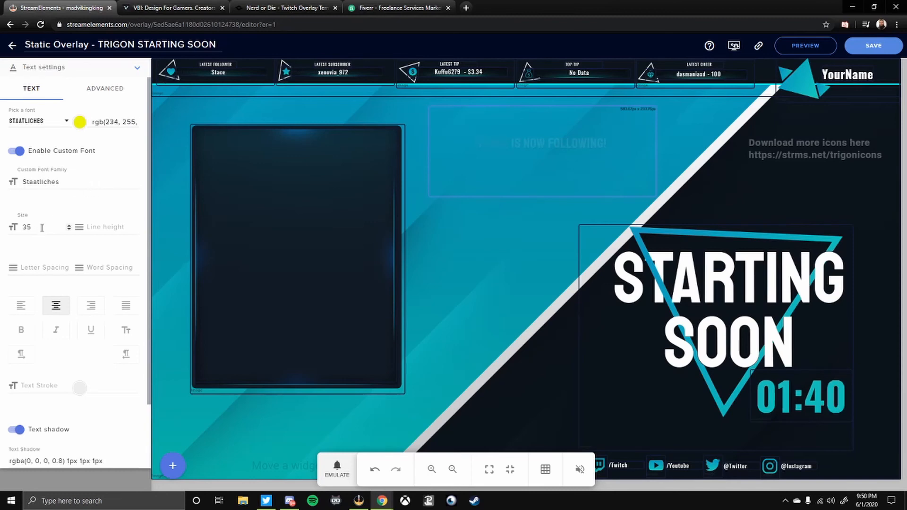
# - Emulate a follower event to preview the alert with its yellow message text
pyautogui.click(337, 469)
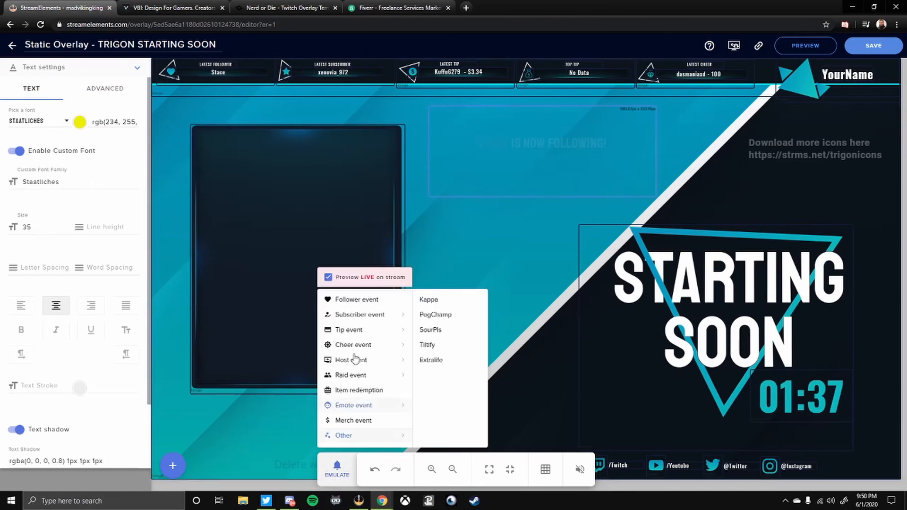
pyautogui.click(330, 300)
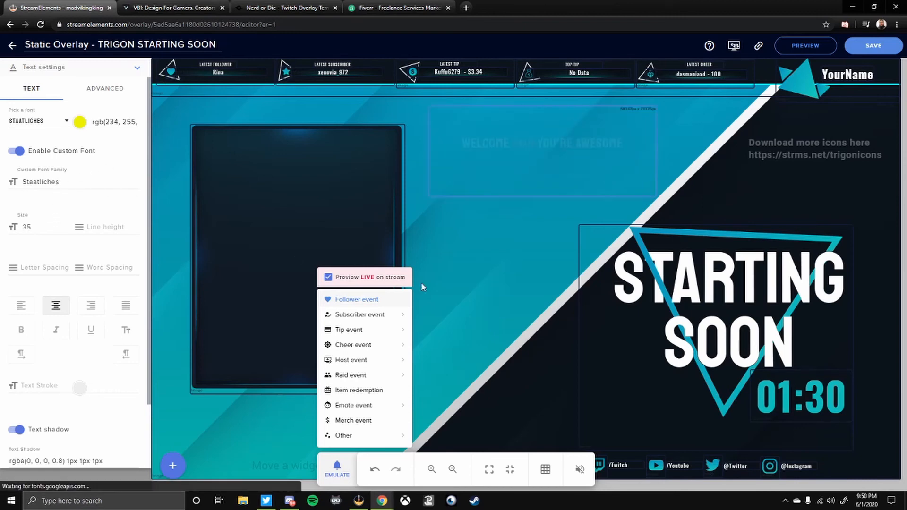
pyautogui.click(366, 303)
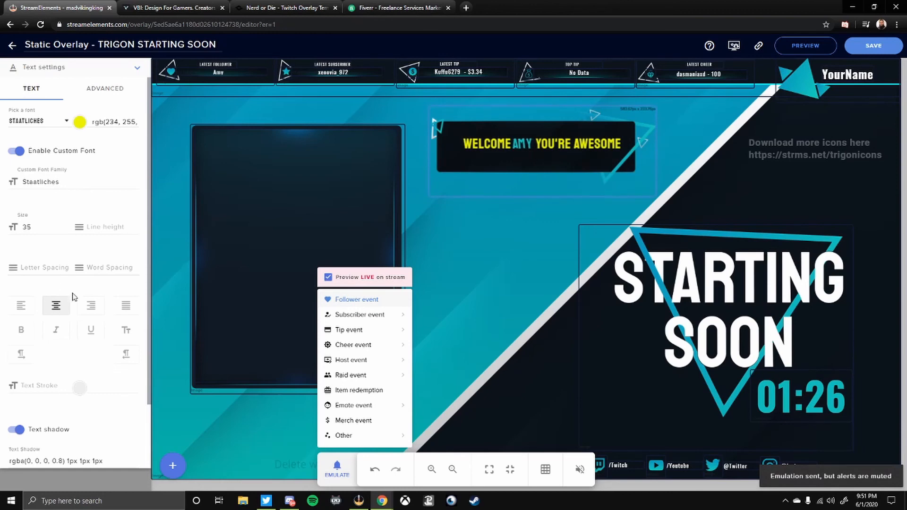
pyautogui.click(89, 209)
# - Set and save an orange-red highlight color for the follower's name, and preview it with an emulated follower event
pyautogui.scroll(-2, 89, 222)
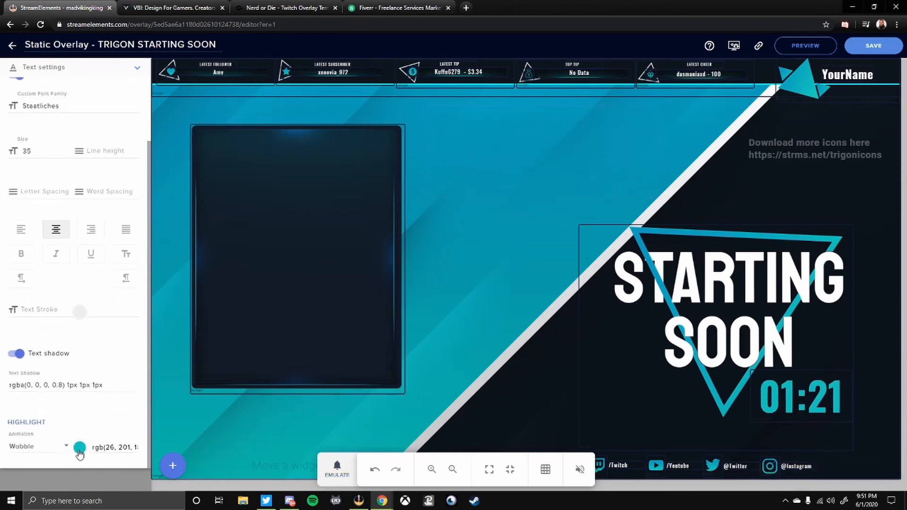
pyautogui.click(79, 450)
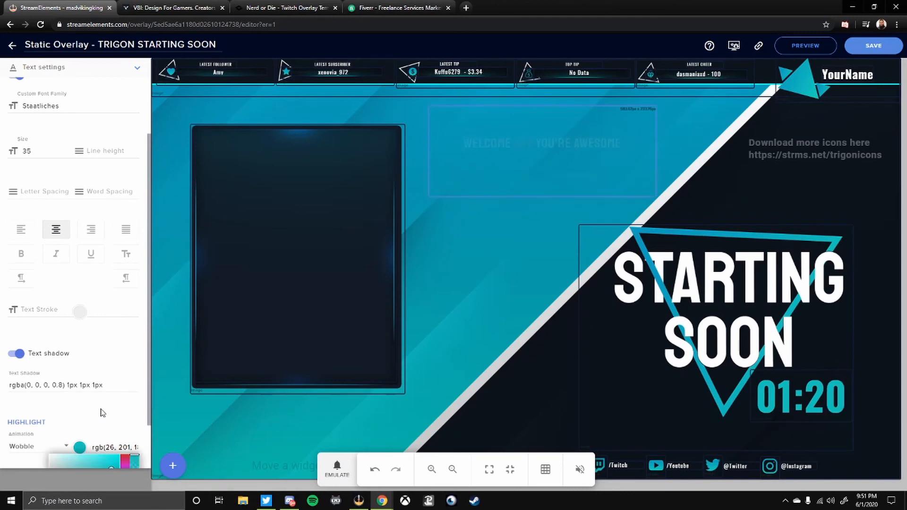
pyautogui.scroll(-1, 101, 413)
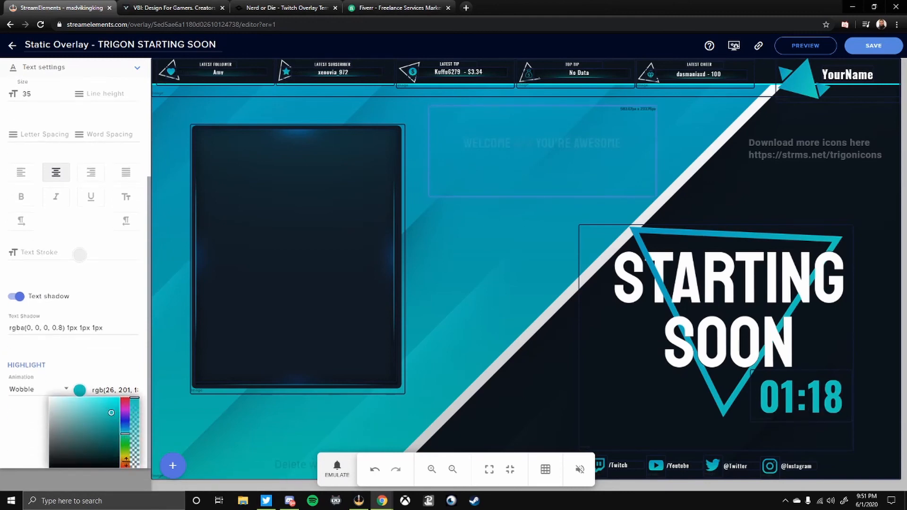
pyautogui.moveTo(125, 459); pyautogui.dragTo(125, 466)
pyautogui.moveTo(105, 412); pyautogui.dragTo(120, 398)
pyautogui.click(126, 371)
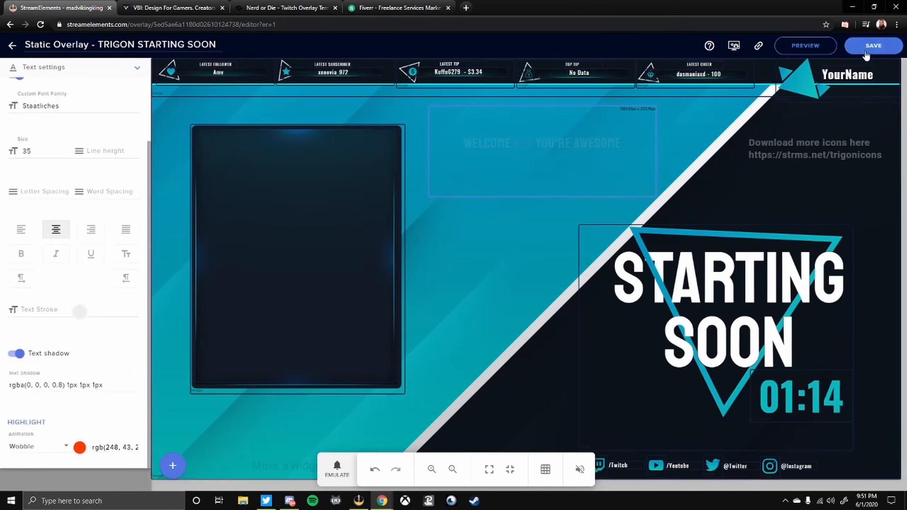
pyautogui.click(341, 479)
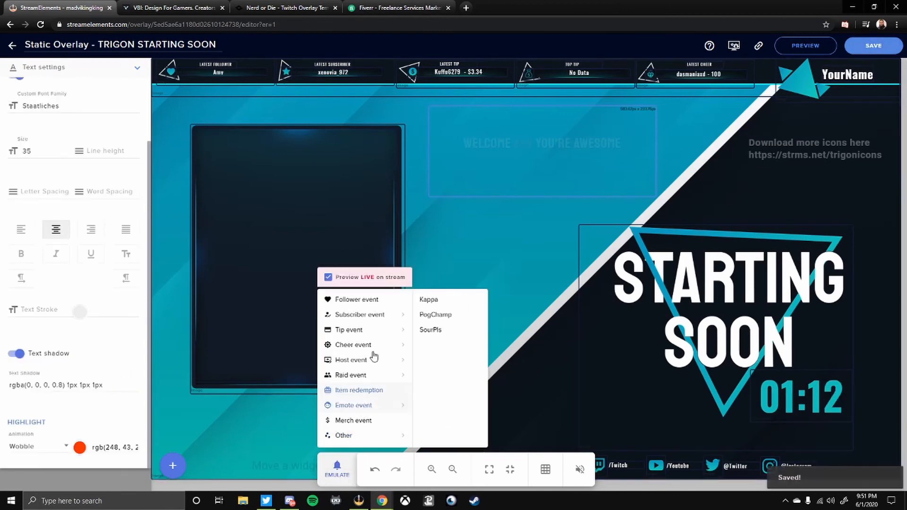
pyautogui.click(369, 299)
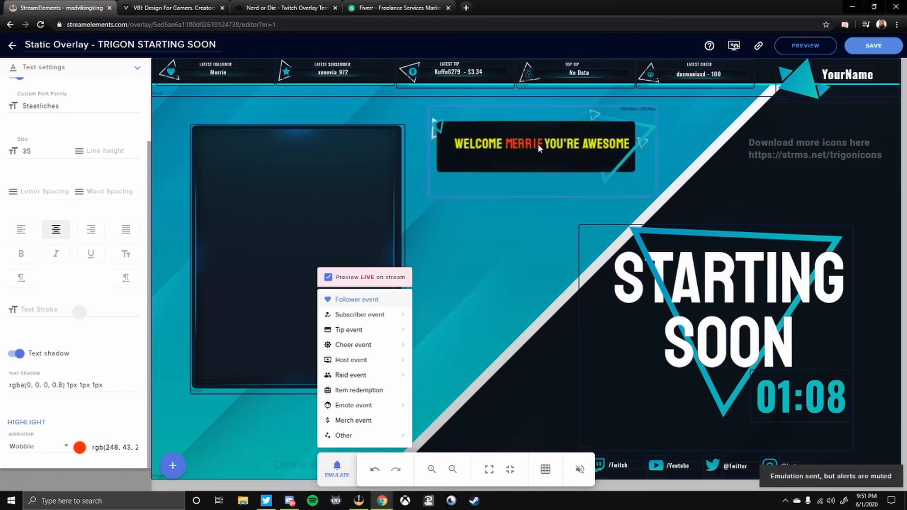
# - Set the highlight animation of the follower alert's text to Bounce
pyautogui.click(41, 448)
pyautogui.click(43, 451)
pyautogui.scroll(3, 43, 451)
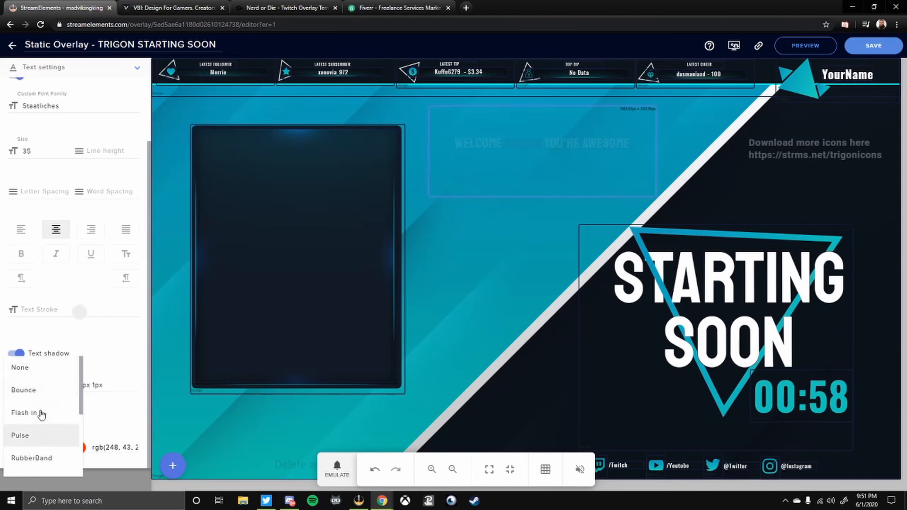
pyautogui.click(42, 393)
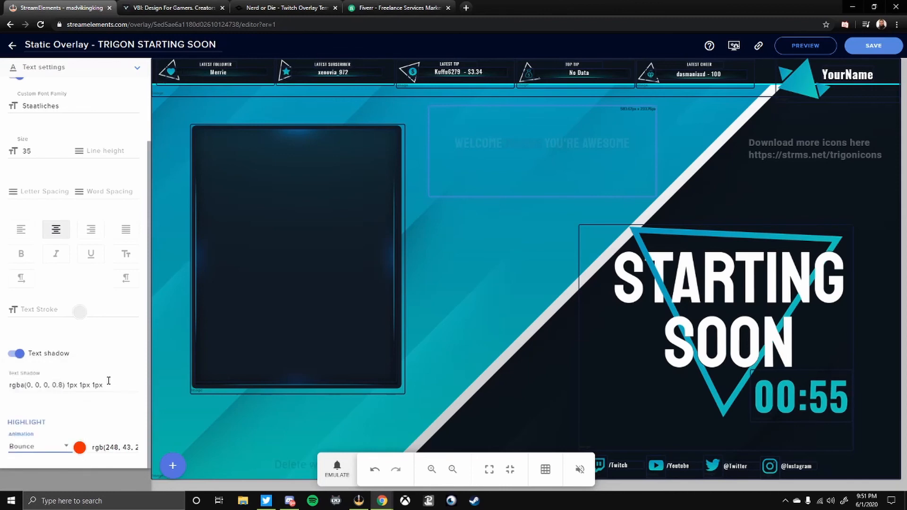
# - Make the follower alert's text bold
pyautogui.scroll(3, 108, 381)
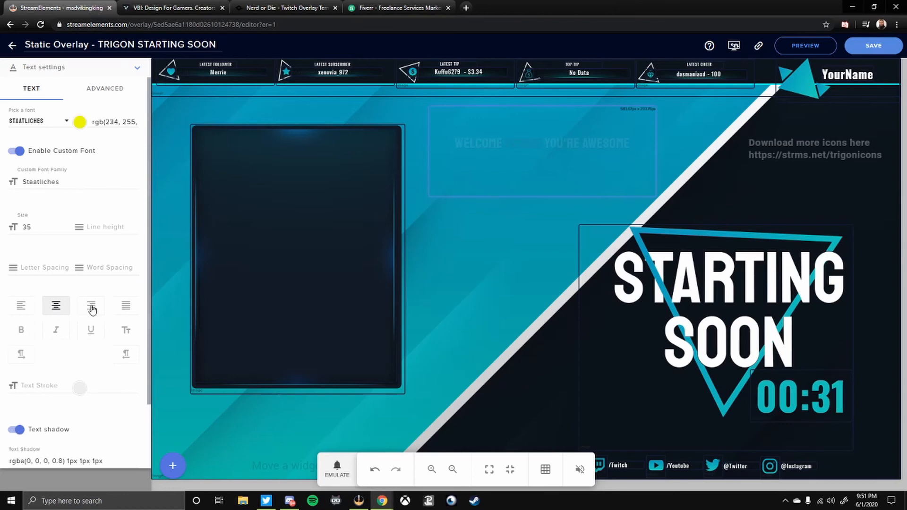
pyautogui.click(24, 329)
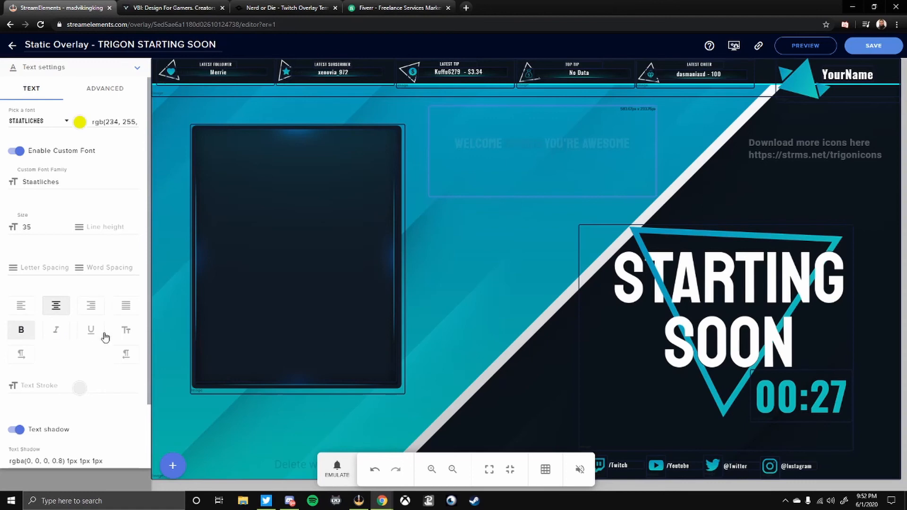
pyautogui.scroll(-2, 89, 350)
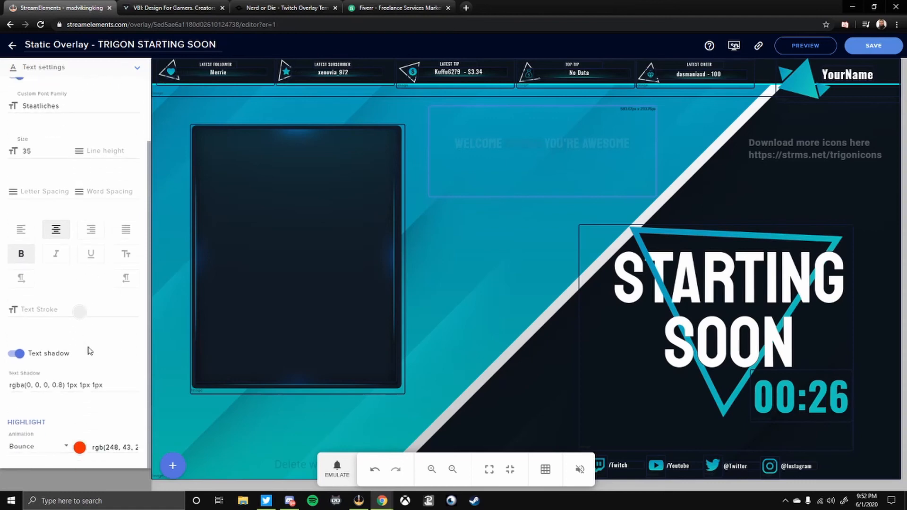
# - Review the basic and advanced text settings of the follower alert
pyautogui.scroll(2, 94, 255)
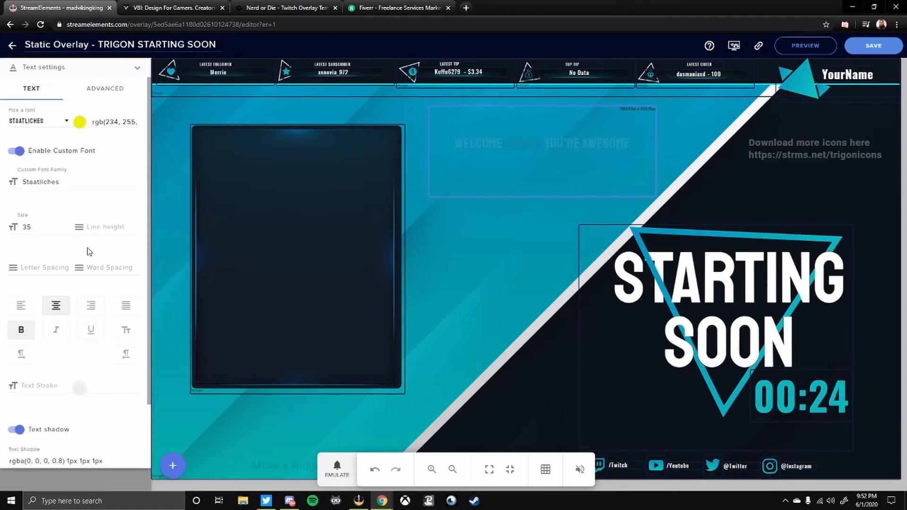
pyautogui.click(118, 94)
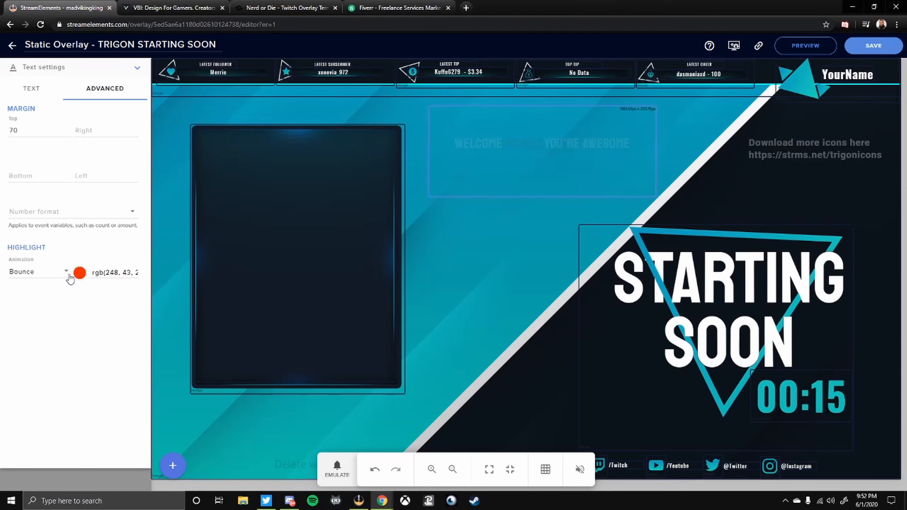
pyautogui.click(30, 88)
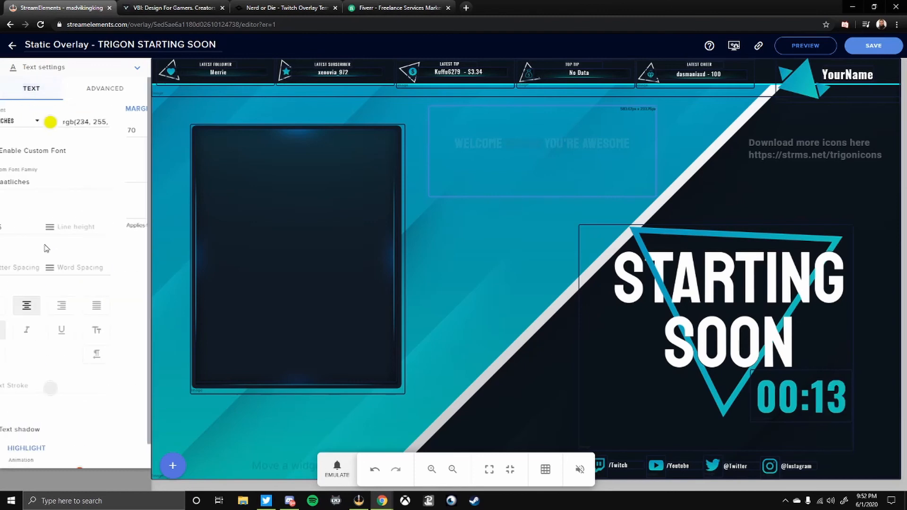
pyautogui.scroll(-2, 49, 270)
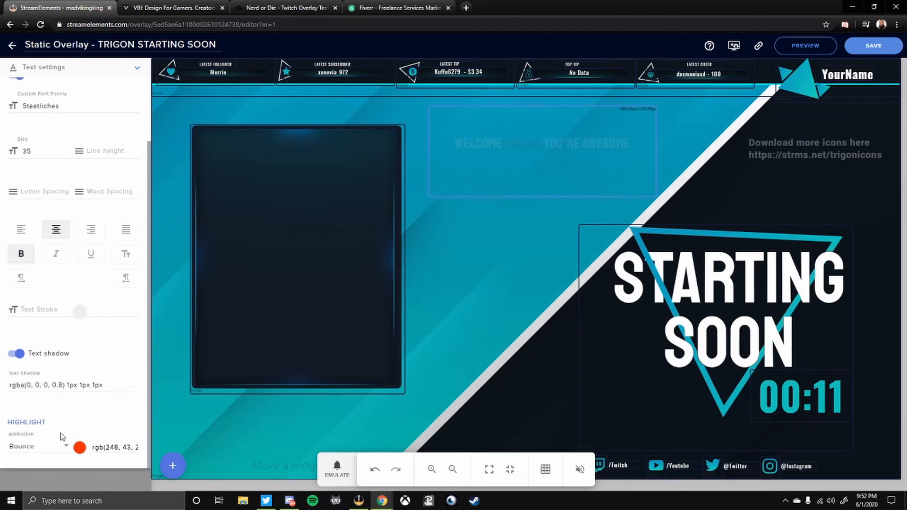
pyautogui.scroll(2, 60, 437)
pyautogui.click(101, 88)
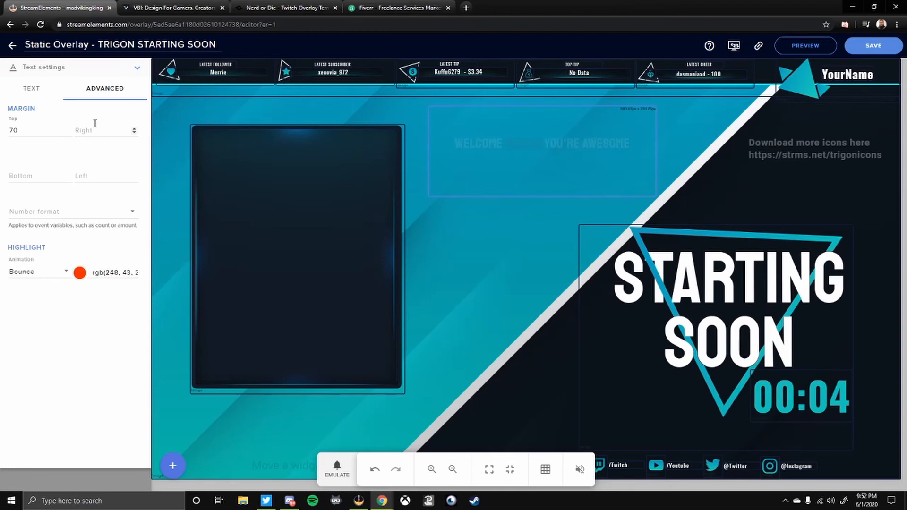
pyautogui.click(41, 91)
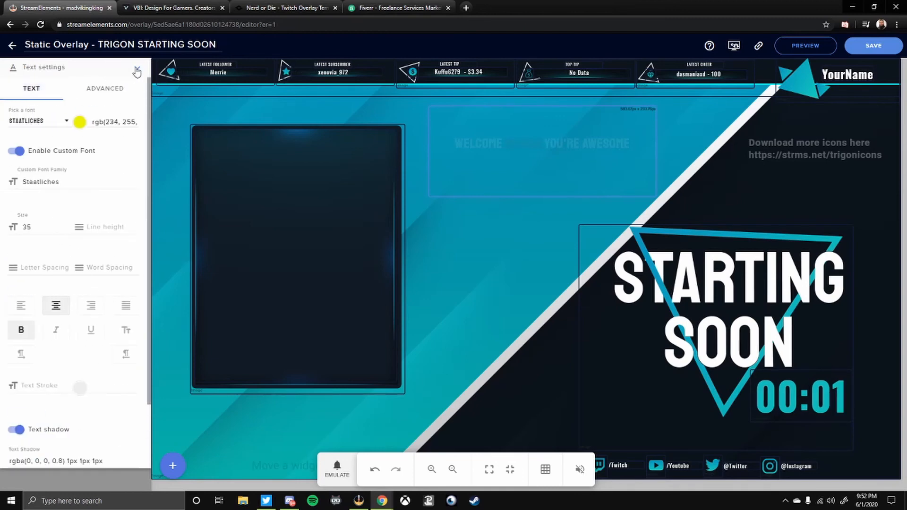
pyautogui.scroll(-2, 56, 211)
pyautogui.scroll(2, 55, 212)
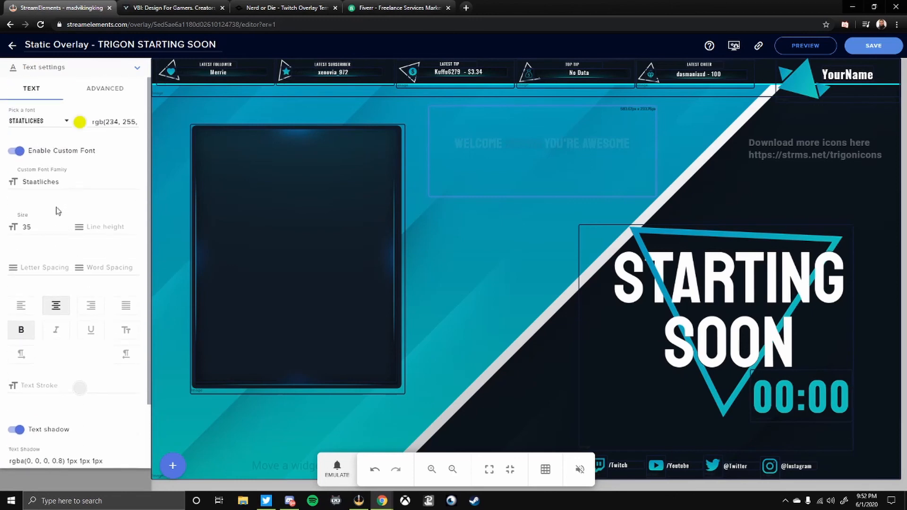
pyautogui.click(136, 71)
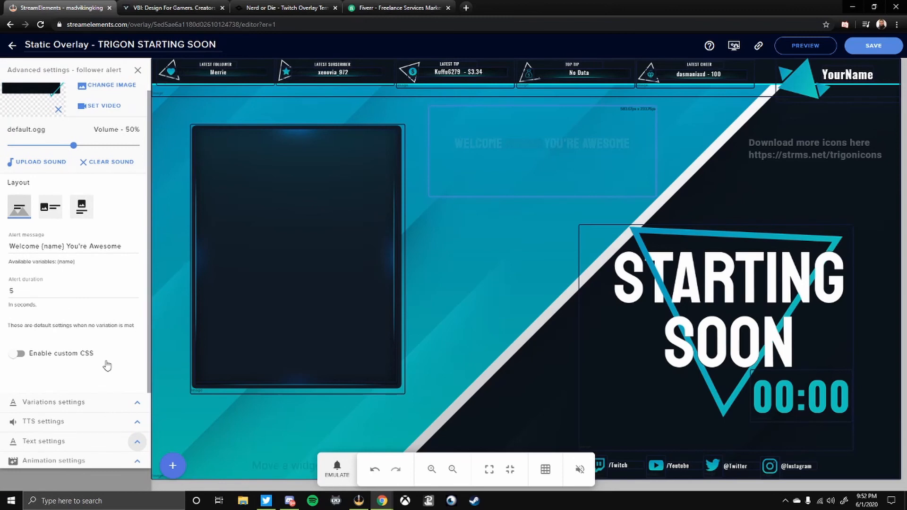
# - Set the follower alert's enter animation to Slide In Down
pyautogui.click(137, 461)
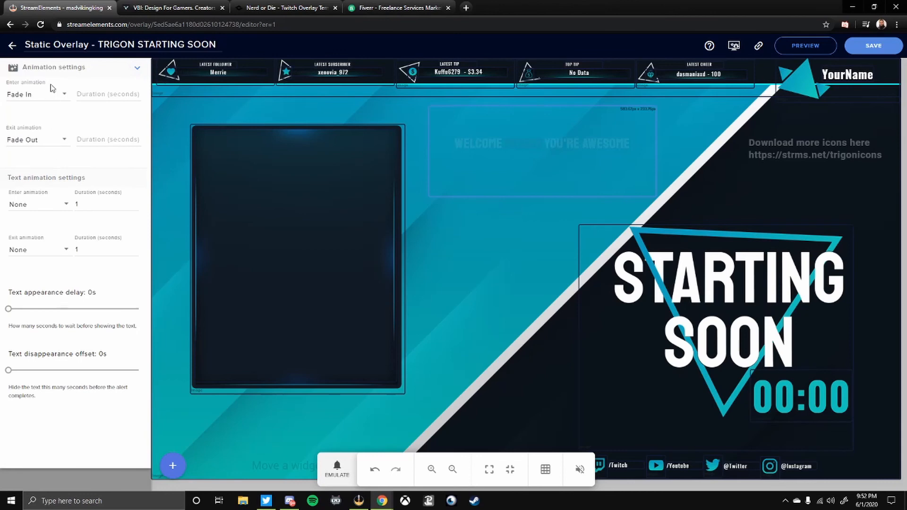
pyautogui.click(59, 100)
pyautogui.scroll(-2, 48, 142)
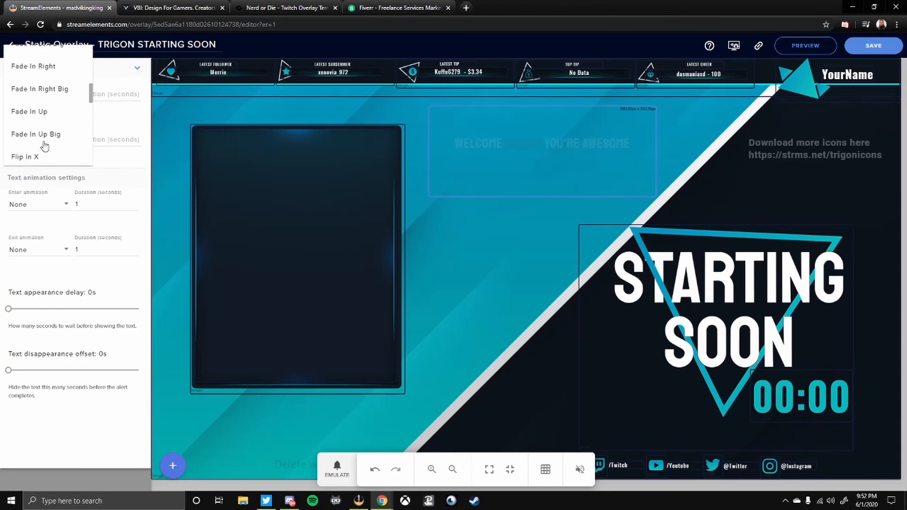
pyautogui.scroll(-4, 45, 146)
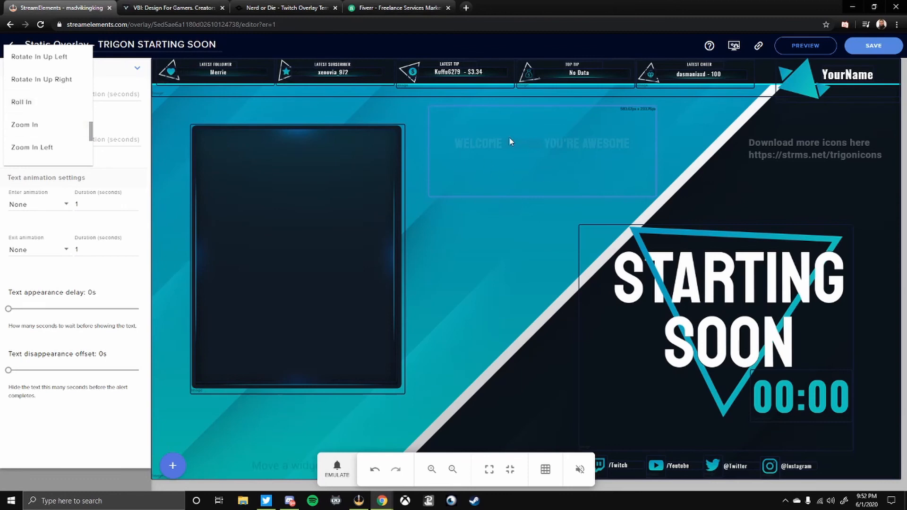
pyautogui.scroll(-1, 53, 133)
pyautogui.scroll(-3, 54, 136)
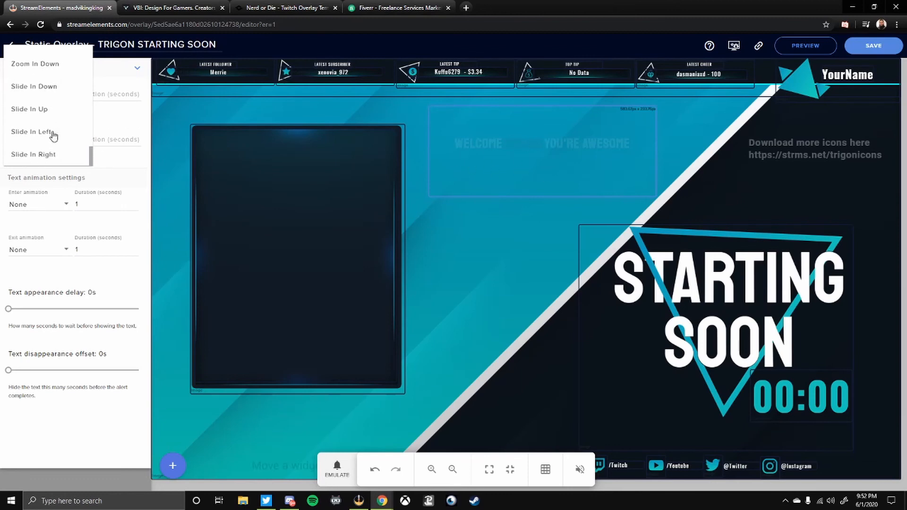
pyautogui.click(56, 86)
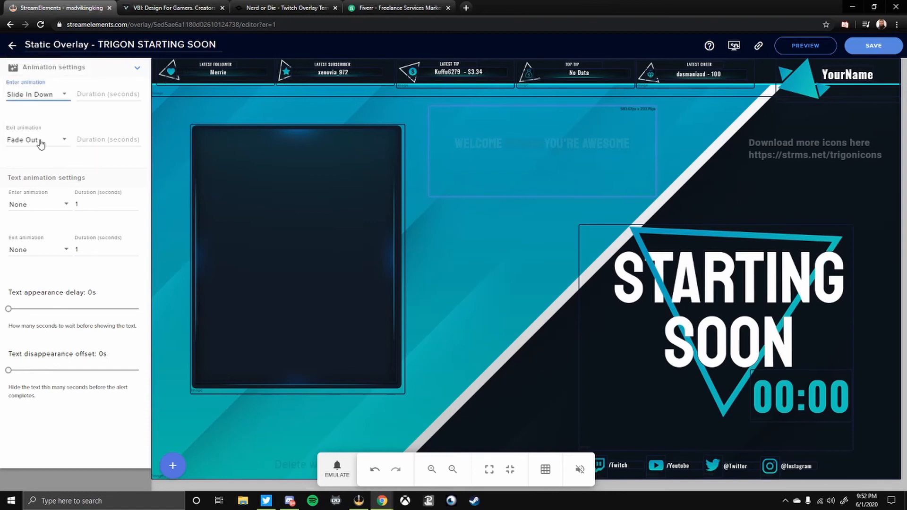
# - Set the follower alert's exit animation to Slide Out Up
pyautogui.click(42, 141)
pyautogui.scroll(-5, 45, 156)
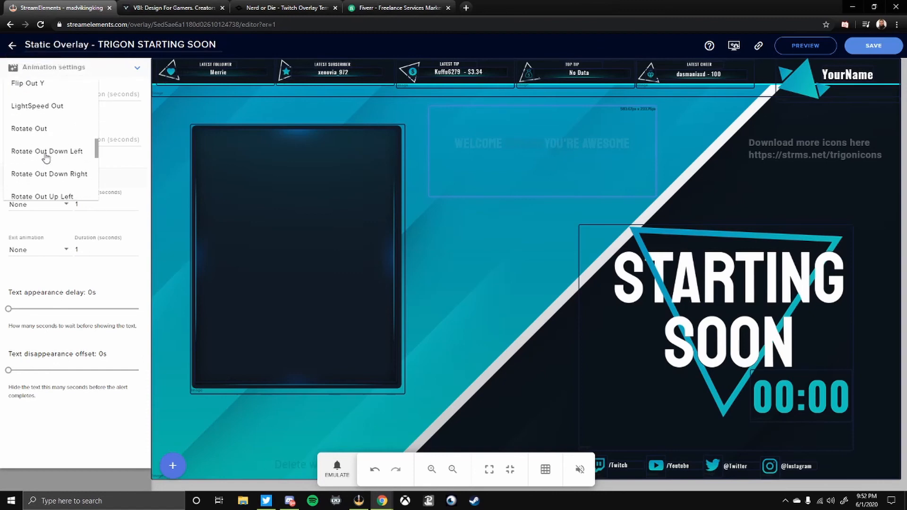
pyautogui.scroll(-7, 46, 156)
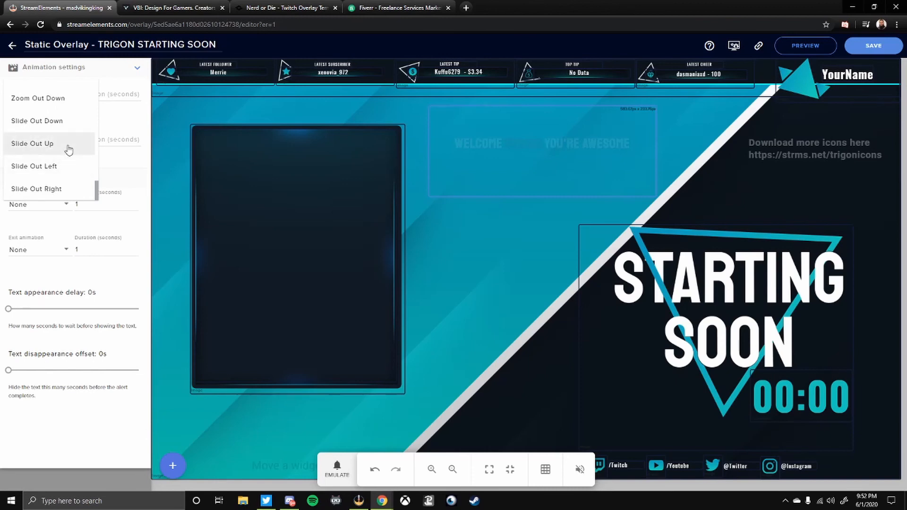
pyautogui.click(69, 150)
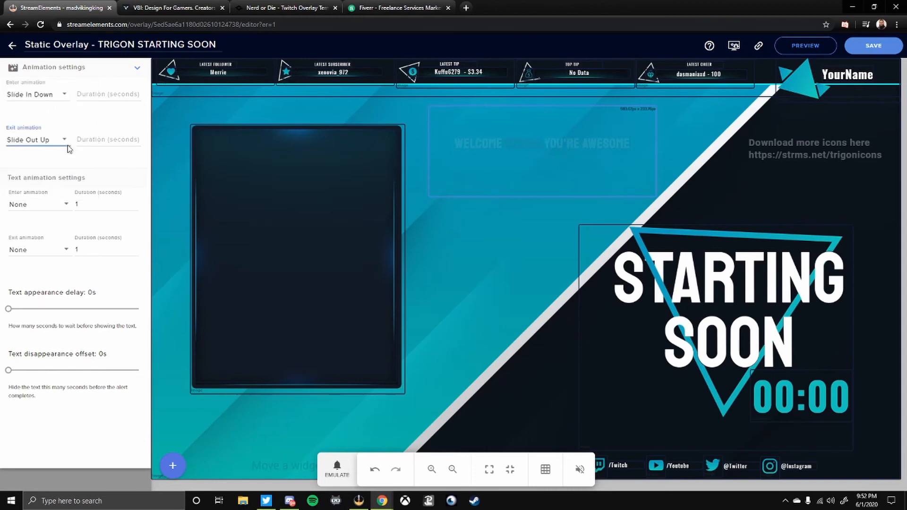
# - Set the enter animation of the follower alert's text to Slide In Left
pyautogui.click(41, 203)
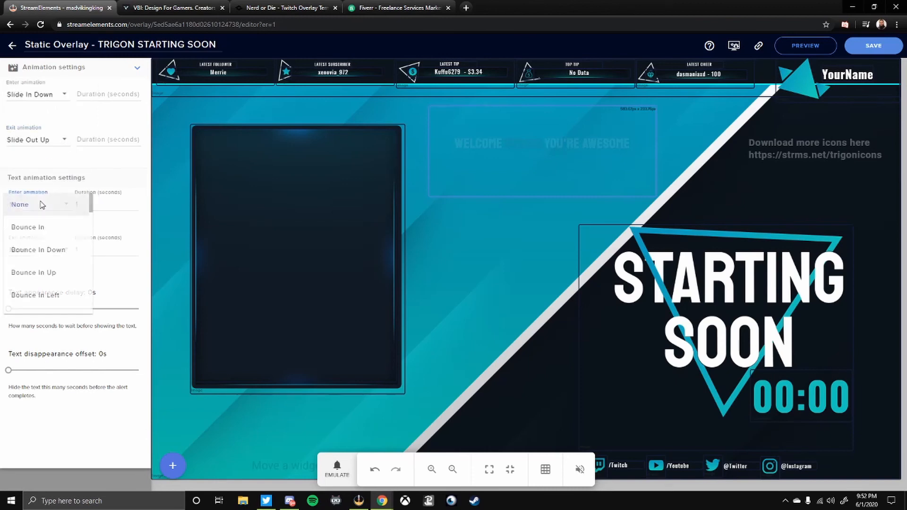
pyautogui.scroll(-4, 43, 229)
pyautogui.scroll(-8, 44, 229)
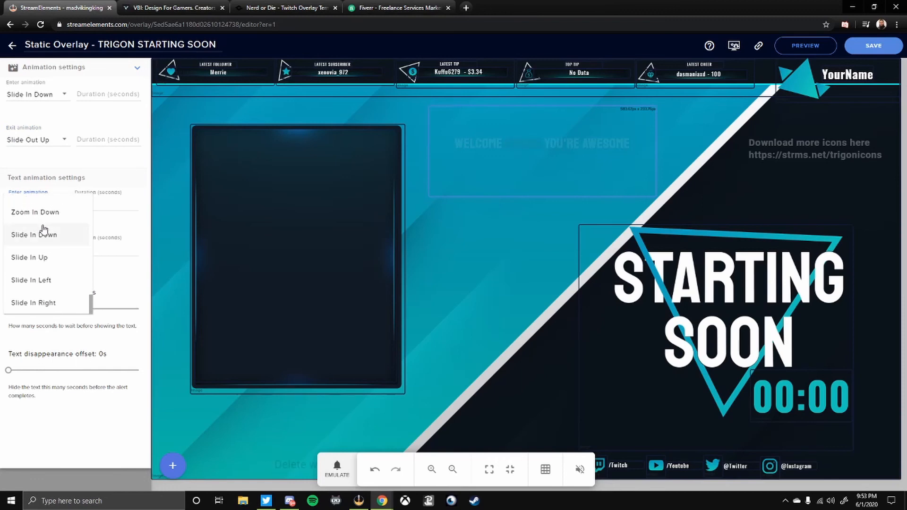
pyautogui.click(45, 281)
# - Set the exit animation of the follower alert's text to Slide Out Up
pyautogui.click(39, 255)
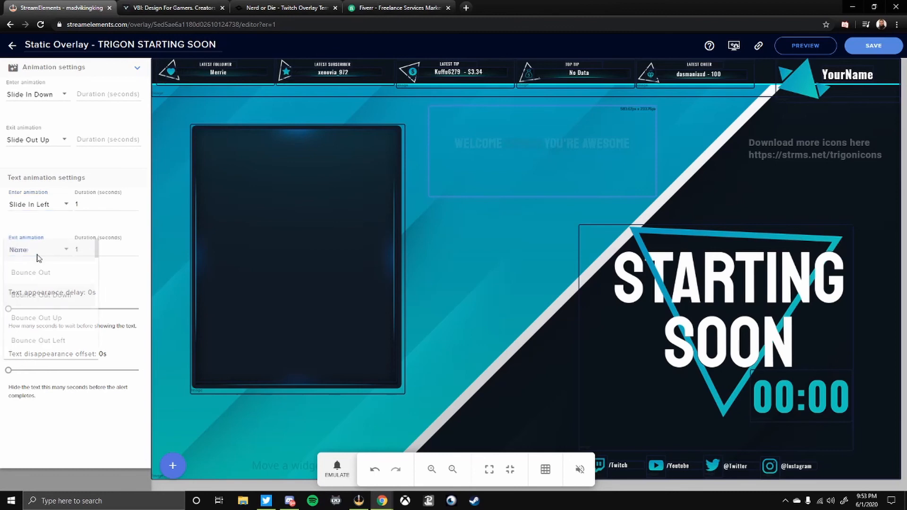
pyautogui.scroll(-10, 34, 297)
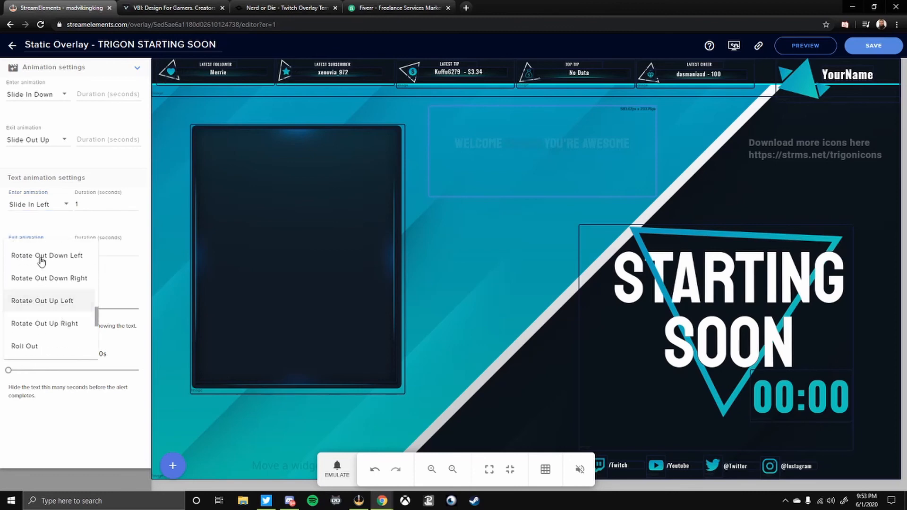
pyautogui.click(43, 210)
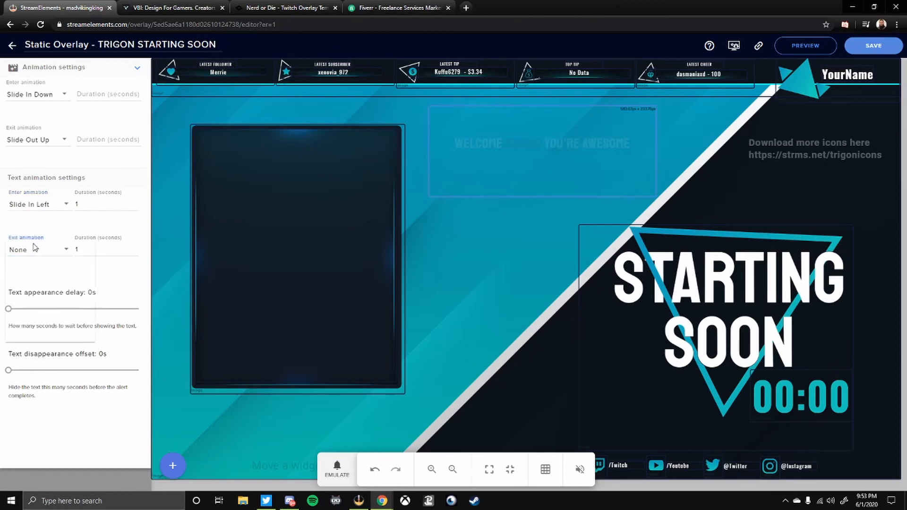
pyautogui.click(35, 248)
pyautogui.scroll(-15, 38, 307)
pyautogui.scroll(-3, 39, 308)
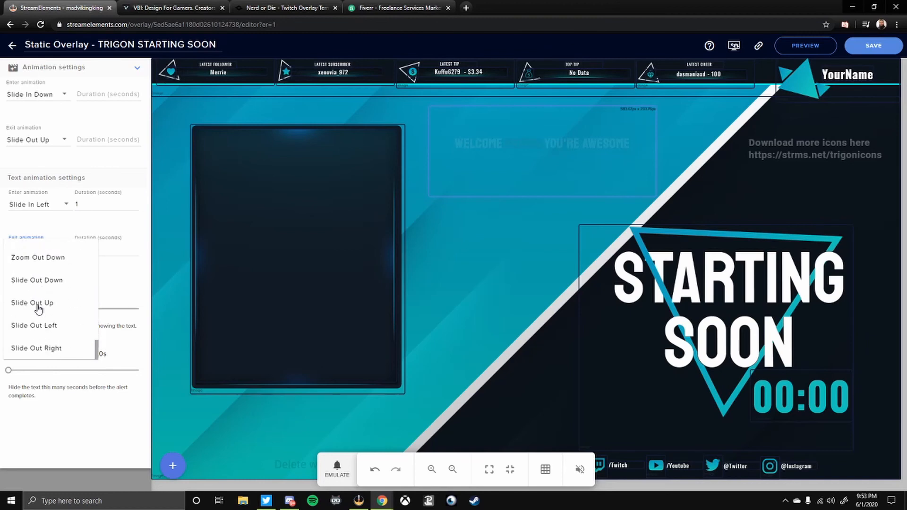
pyautogui.click(55, 304)
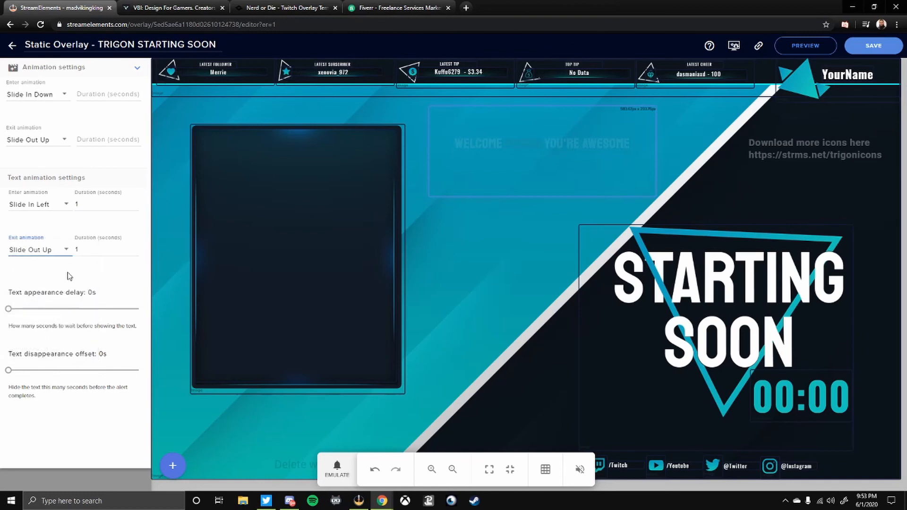
# - Save the overlay, emulate a follower event to preview the new animations, and close the animation settings
pyautogui.click(872, 45)
pyautogui.click(336, 469)
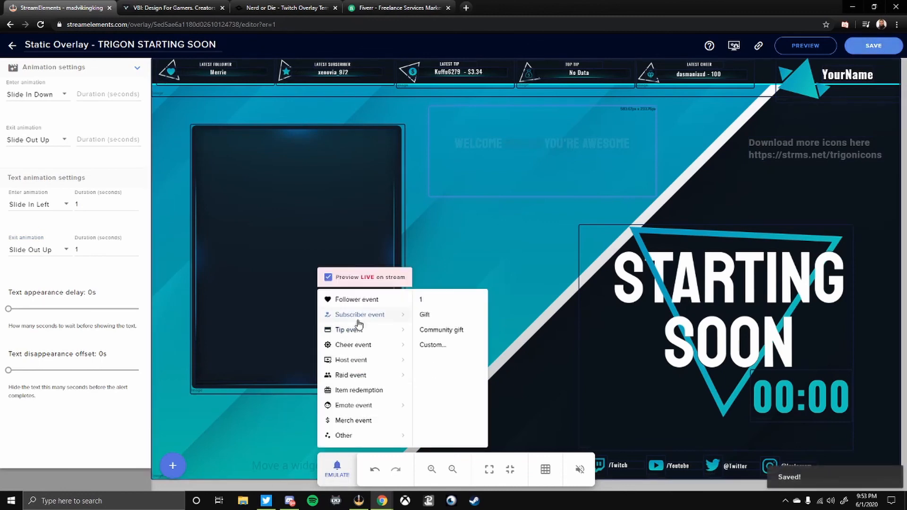
pyautogui.click(357, 300)
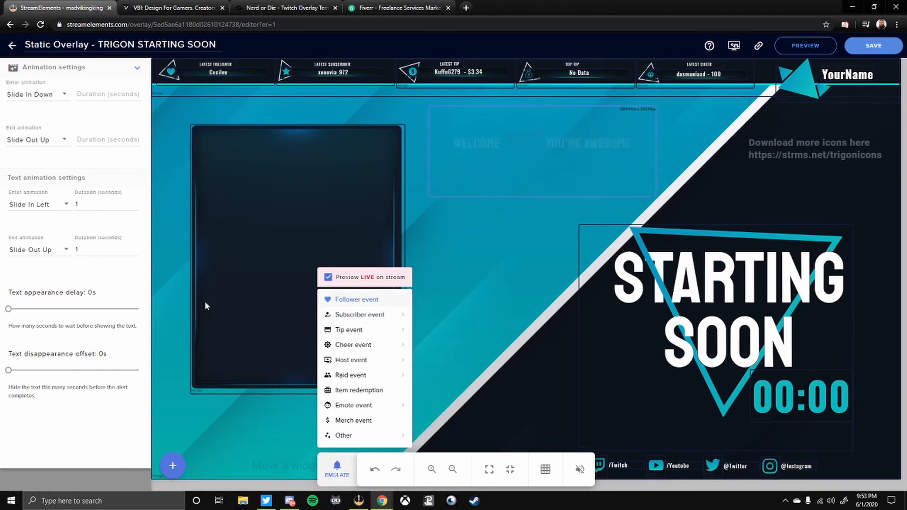
pyautogui.click(73, 443)
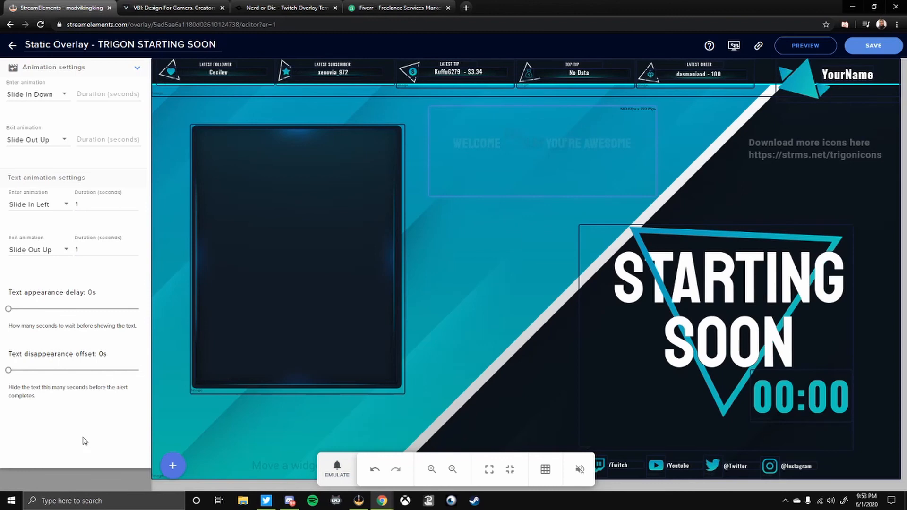
pyautogui.click(137, 68)
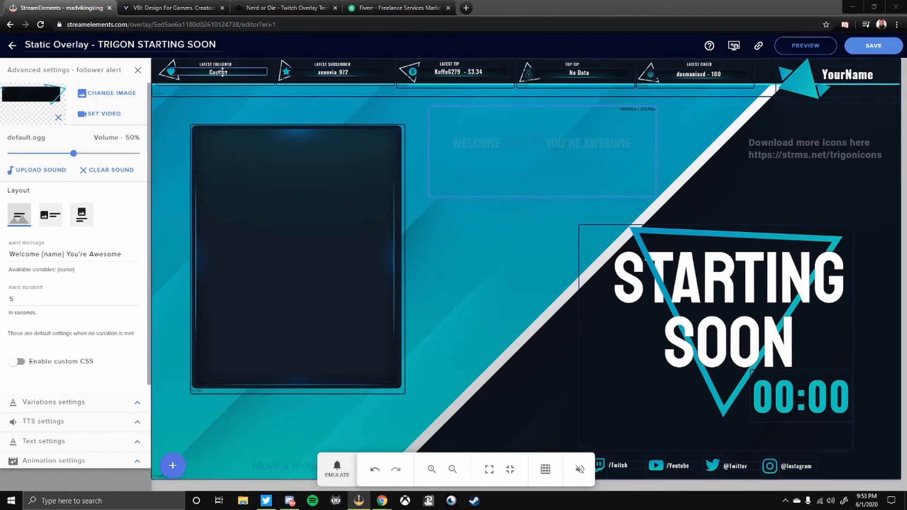
# - Select the latest follower name label in the overlay's upper bar for editing
pyautogui.click(430, 470)
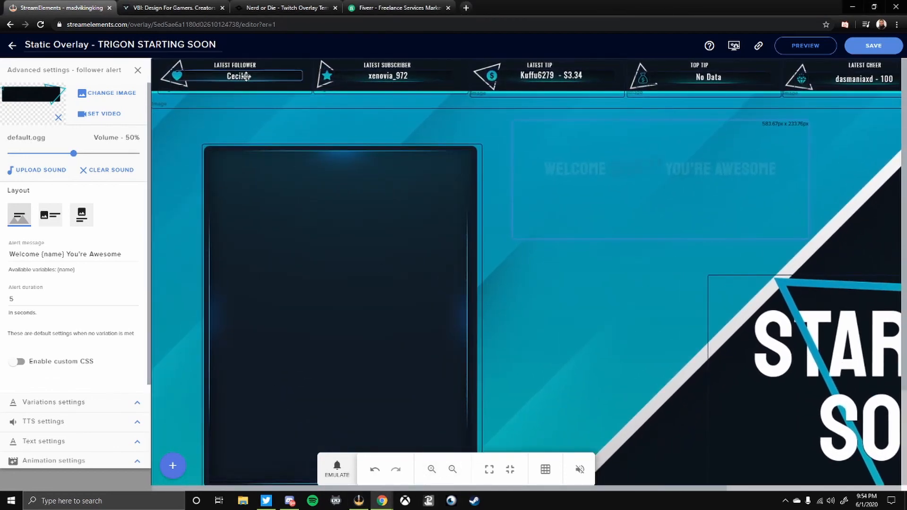
pyautogui.click(245, 76)
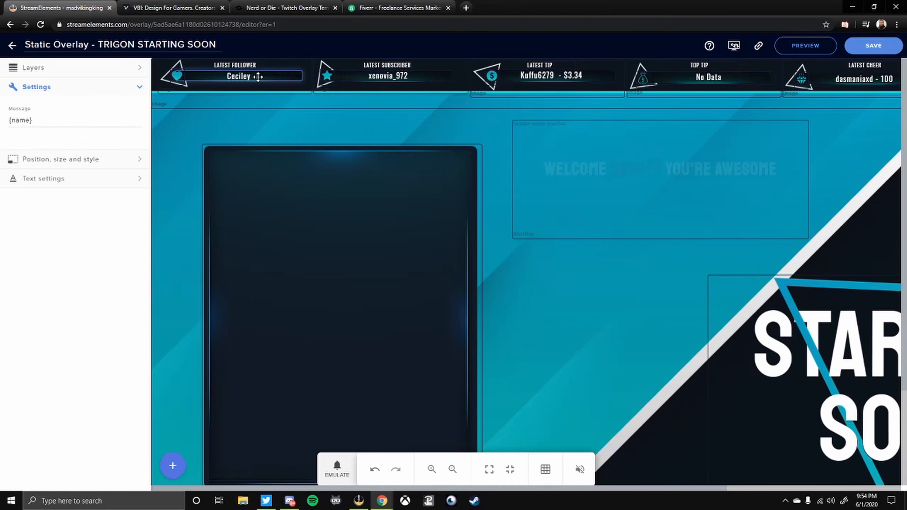
# - Try adding the word "Welcome" after {name} in the latest follower label's message and remove it again
pyautogui.click(56, 122)
pyautogui.write('WElcome')
pyautogui.press('BackSpace')
pyautogui.press('BackSpace')
pyautogui.press('BackSpace')
pyautogui.press('BackSpace')
pyautogui.press('BackSpace')
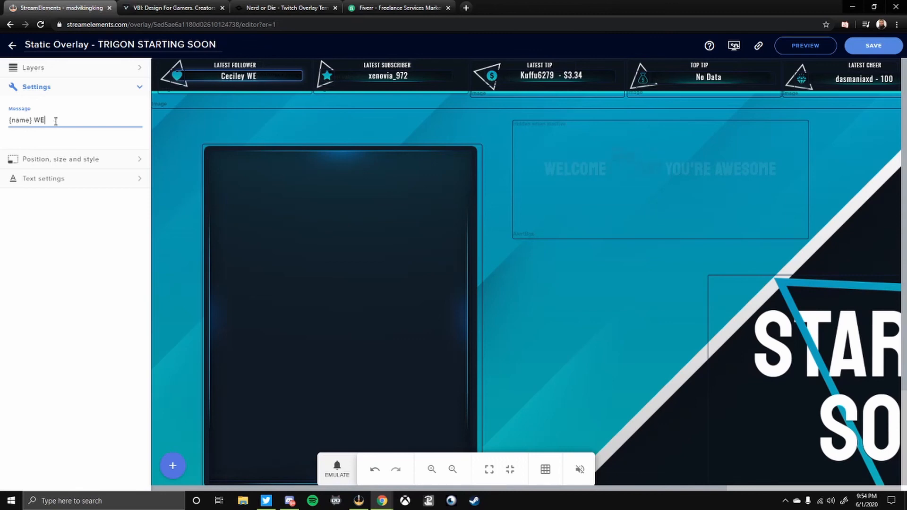
pyautogui.press('BackSpace')
pyautogui.press('BackSpace')
pyautogui.click(61, 142)
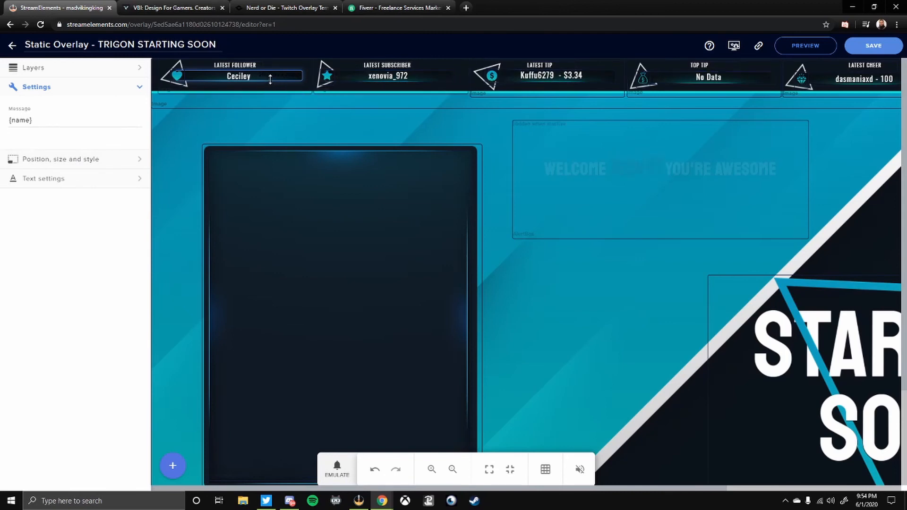
# - Set the latest follower name's font size to 30 and extend its text box downward to fit
pyautogui.click(91, 158)
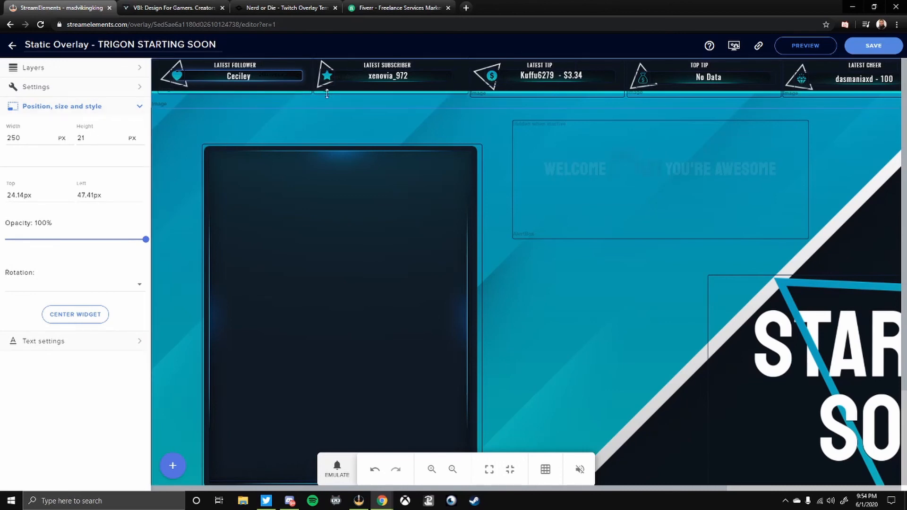
pyautogui.click(60, 107)
pyautogui.click(38, 127)
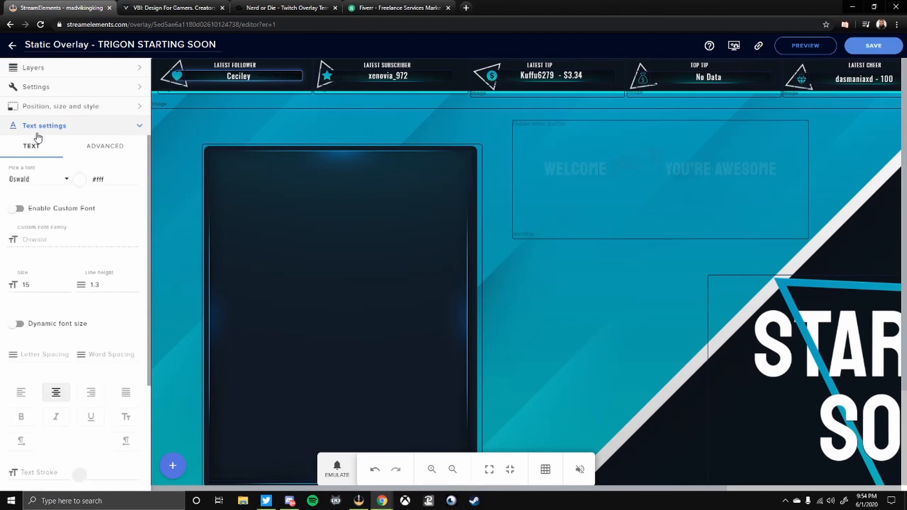
pyautogui.scroll(-1, 57, 199)
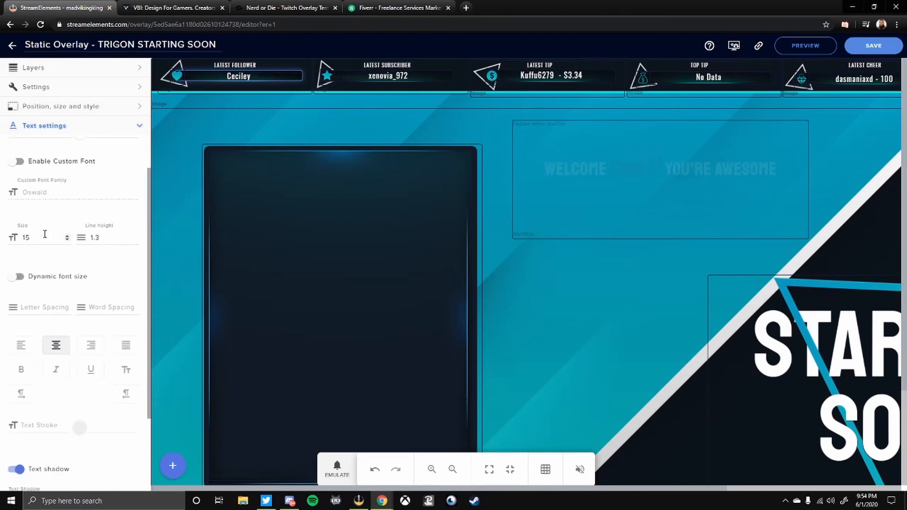
pyautogui.moveTo(44, 235); pyautogui.dragTo(12, 241)
pyautogui.write('30')
pyautogui.moveTo(245, 83); pyautogui.dragTo(246, 93)
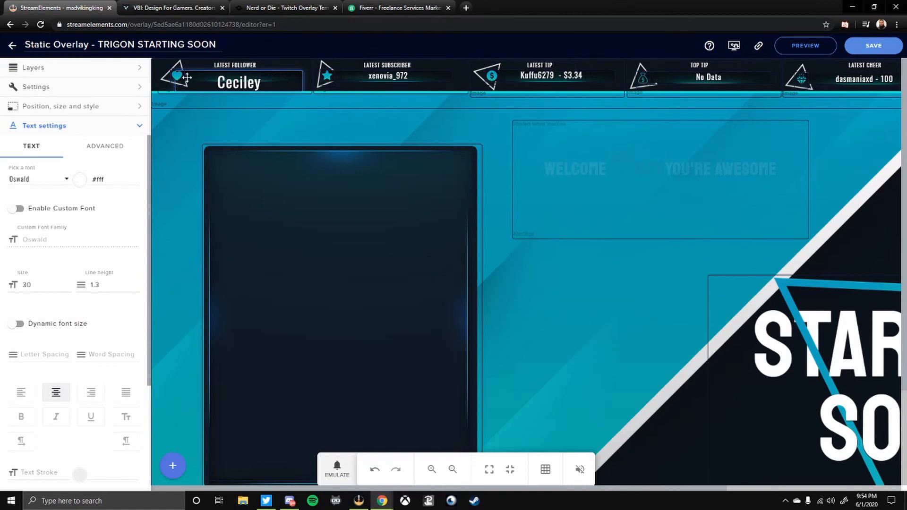
# - Narrow the latest follower name's text box and nudge it into place beneath the LATEST FOLLOWER heading in the upper bar
pyautogui.moveTo(218, 81); pyautogui.dragTo(230, 120)
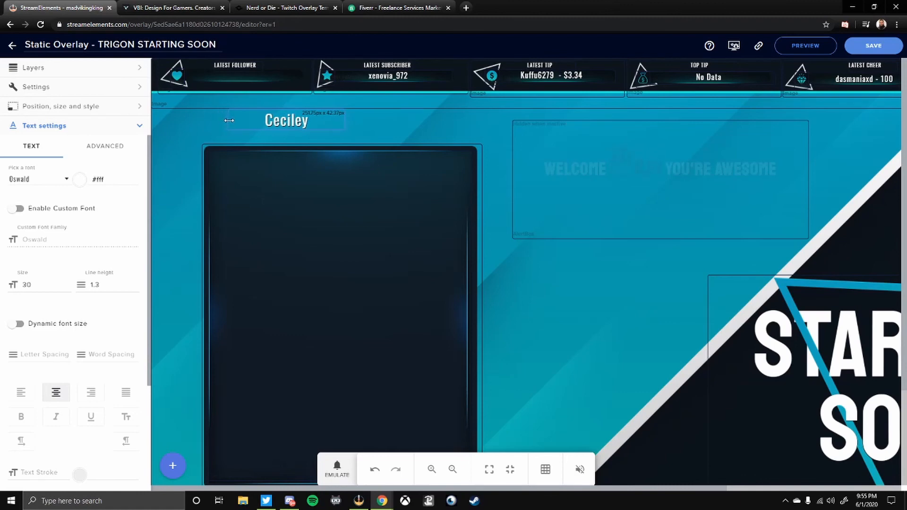
pyautogui.moveTo(347, 119); pyautogui.dragTo(238, 85)
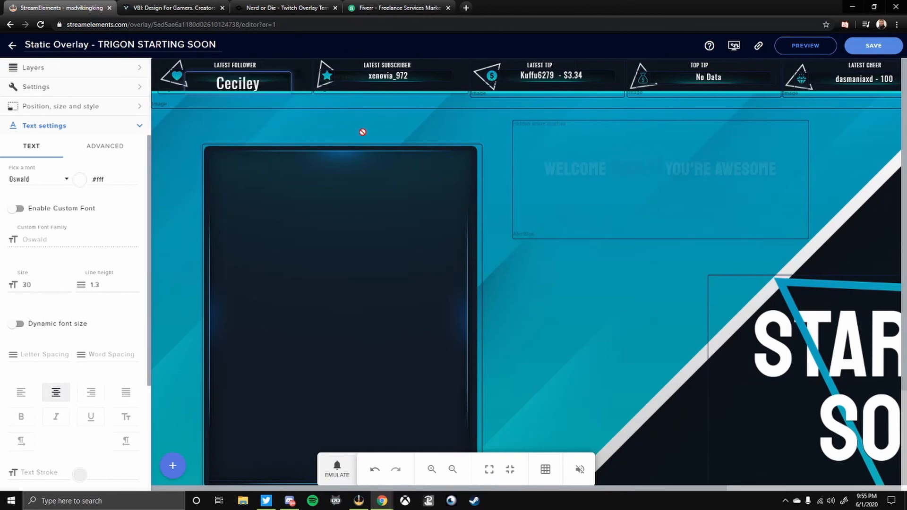
pyautogui.press('Up')
pyautogui.press('Up')
pyautogui.press('Up')
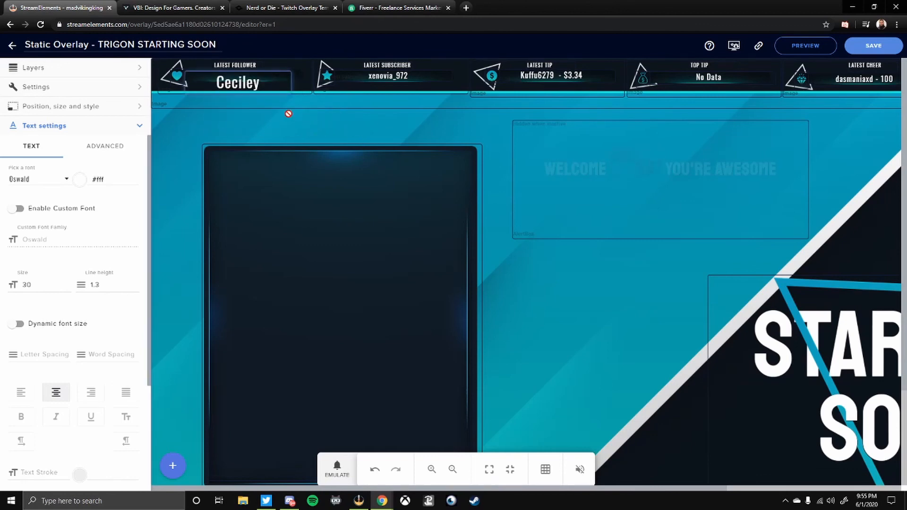
pyautogui.press('Down')
pyautogui.press('Down')
pyautogui.press('Down')
pyautogui.press('Down')
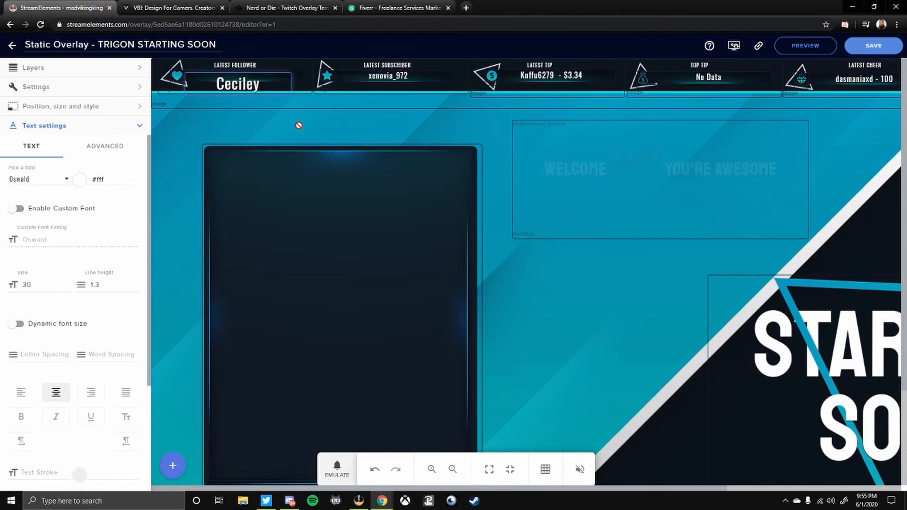
pyautogui.press('Up')
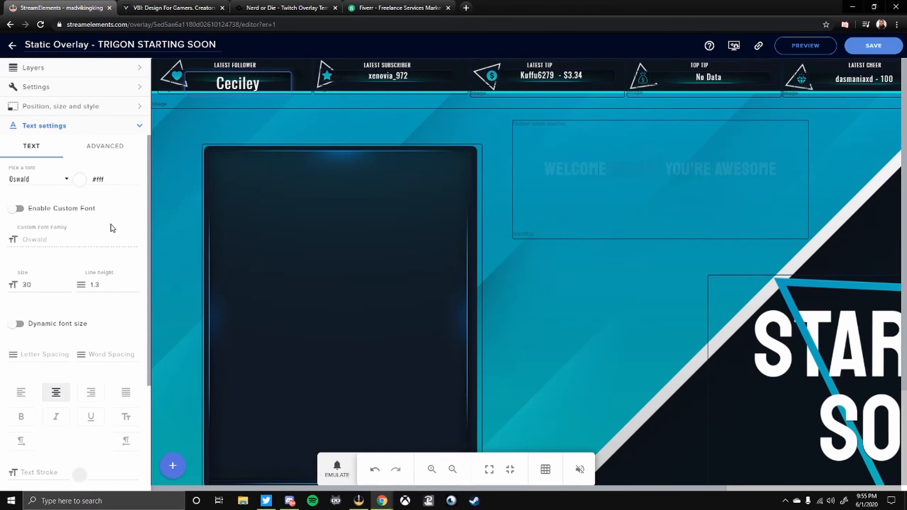
# - Change the latest follower name's text color to orange
pyautogui.click(81, 182)
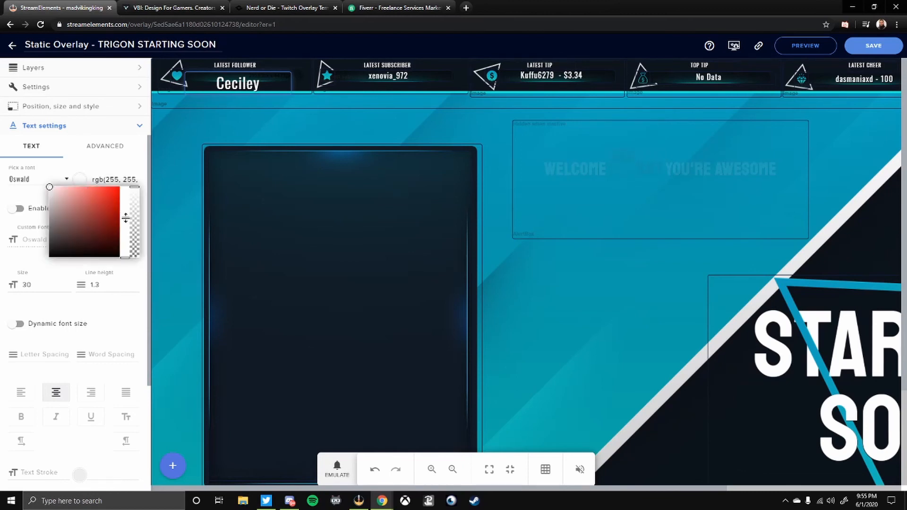
pyautogui.moveTo(125, 218); pyautogui.dragTo(125, 246)
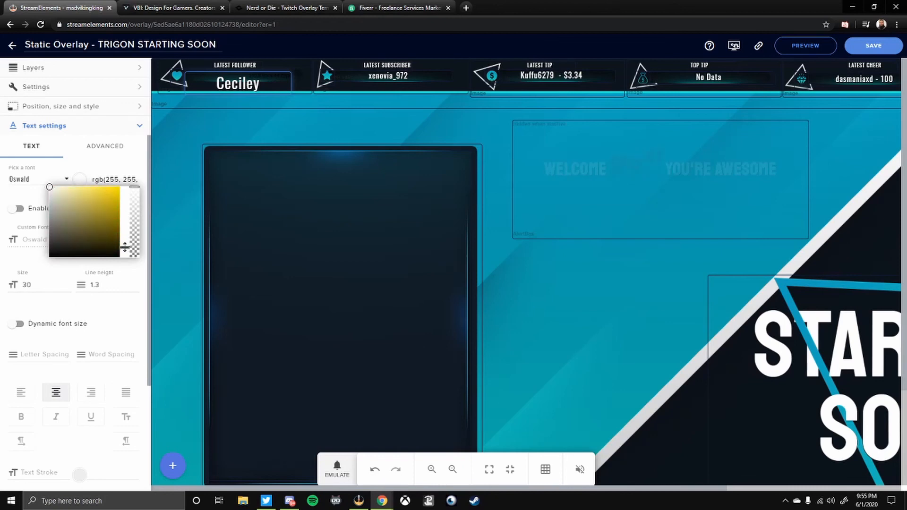
pyautogui.click(116, 189)
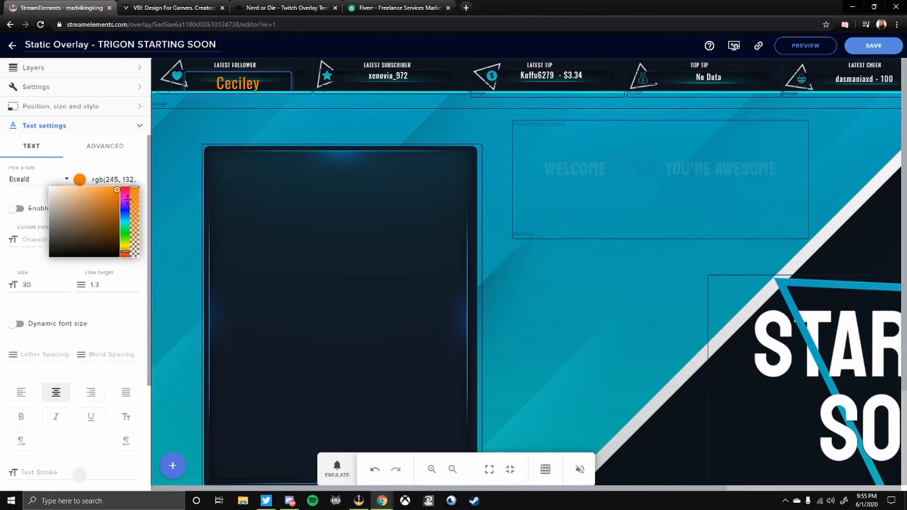
pyautogui.click(129, 164)
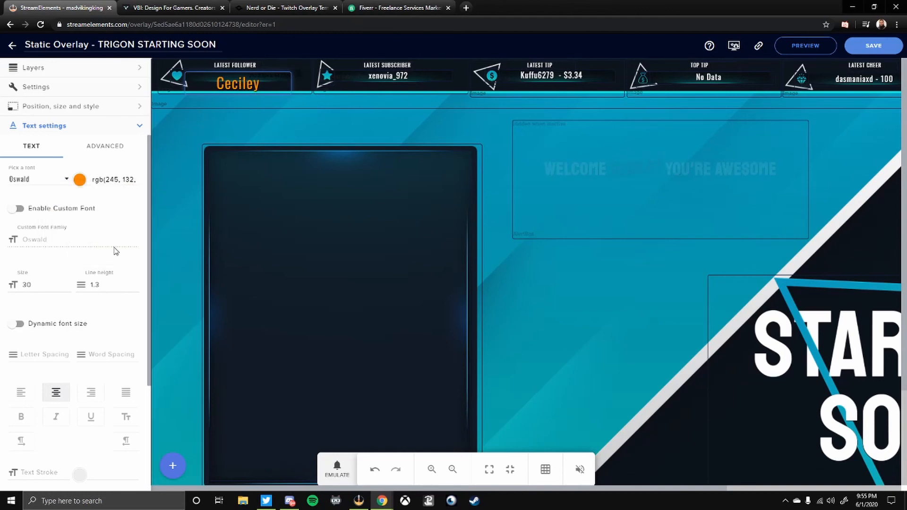
# - Try bold formatting on the latest follower name and turn it off again
pyautogui.scroll(-3, 114, 250)
pyautogui.click(21, 269)
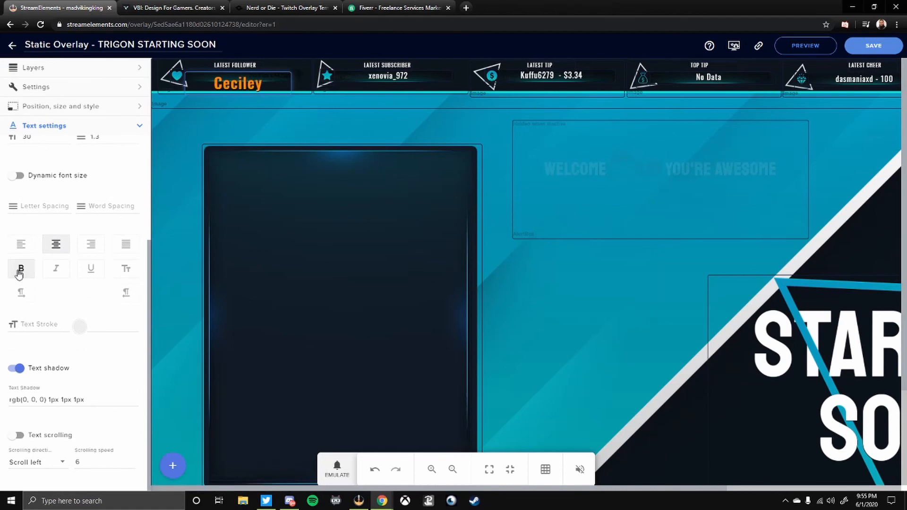
pyautogui.click(19, 272)
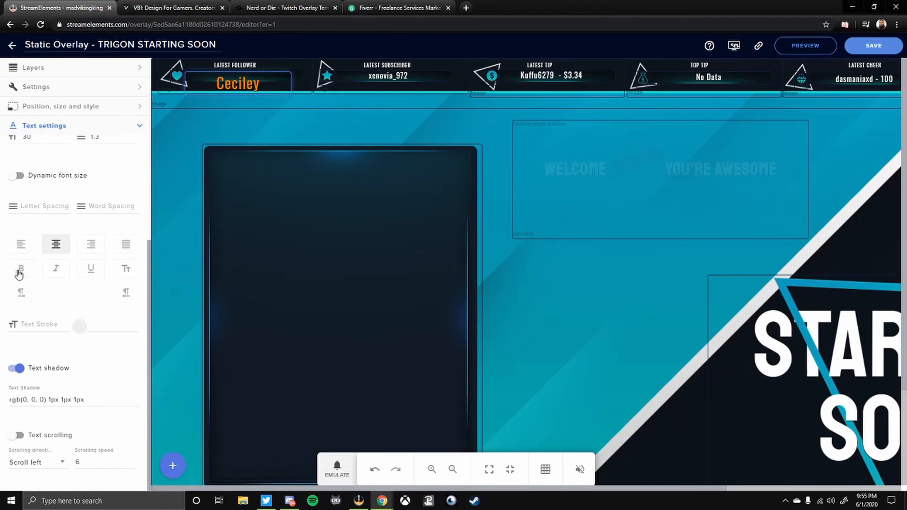
pyautogui.click(19, 273)
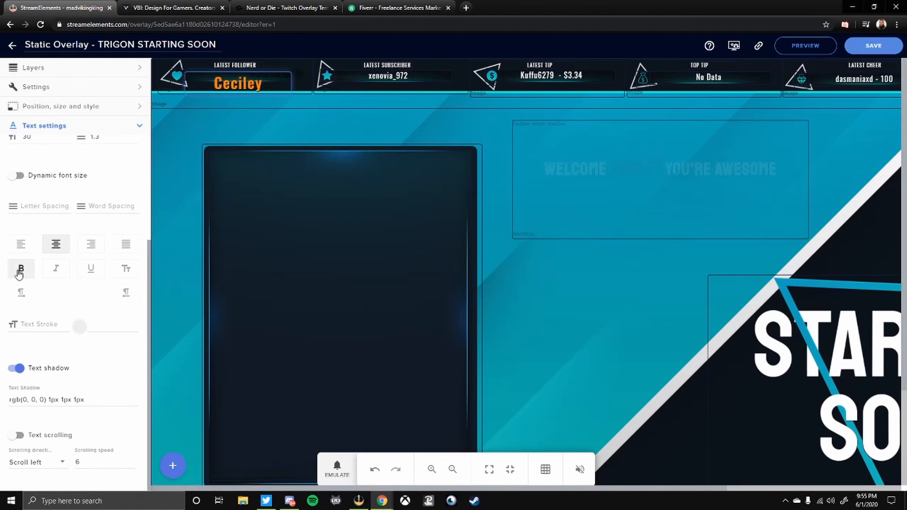
pyautogui.click(18, 272)
pyautogui.click(19, 273)
pyautogui.click(19, 273)
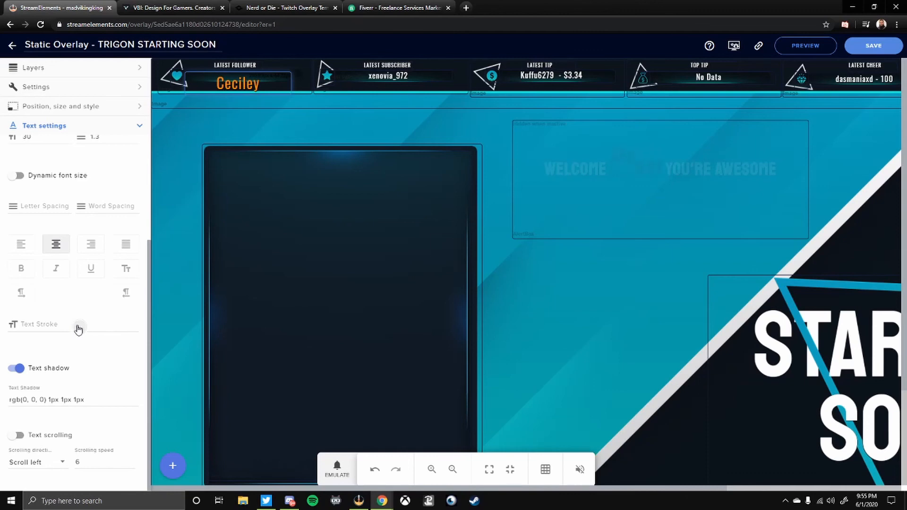
# - Enable text scrolling for the latest follower name and set its scrolling speed to 2
pyautogui.click(16, 434)
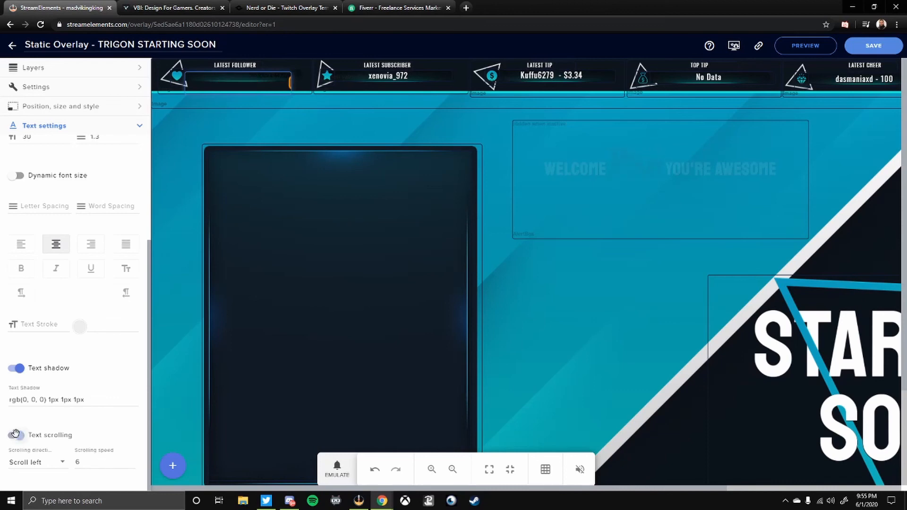
pyautogui.click(132, 464)
pyautogui.click(133, 464)
pyautogui.click(132, 465)
pyautogui.click(132, 464)
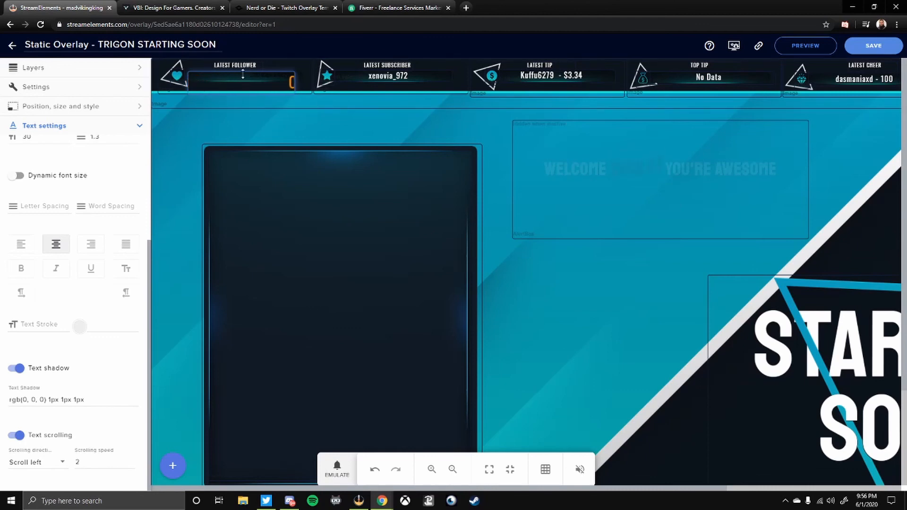
pyautogui.scroll(3, 43, 344)
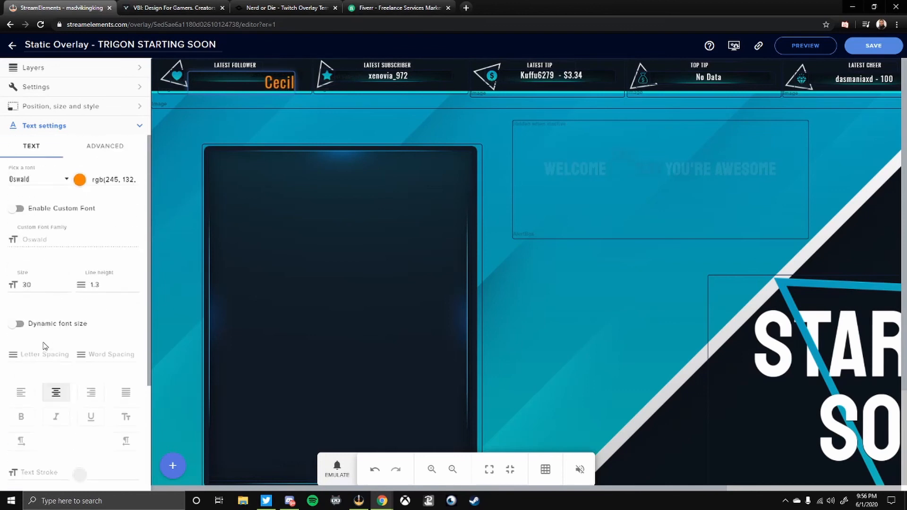
pyautogui.click(107, 150)
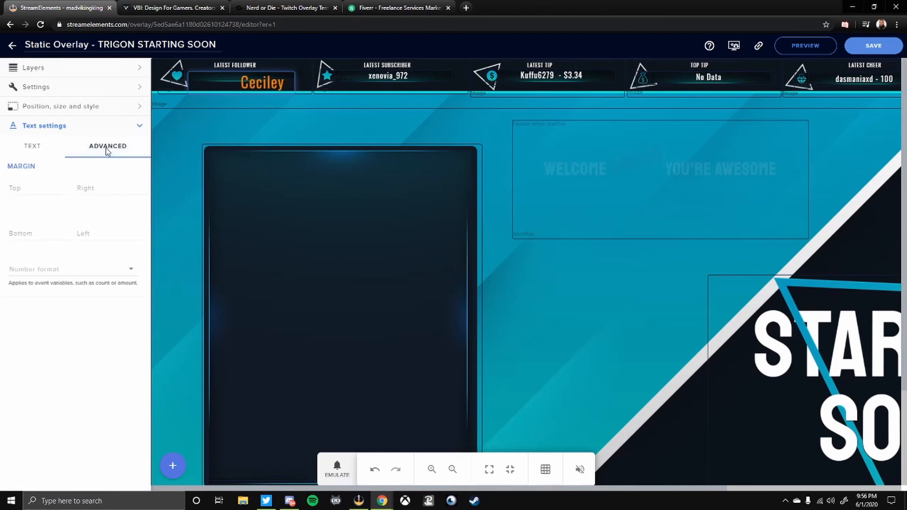
pyautogui.click(33, 149)
pyautogui.scroll(-3, 67, 357)
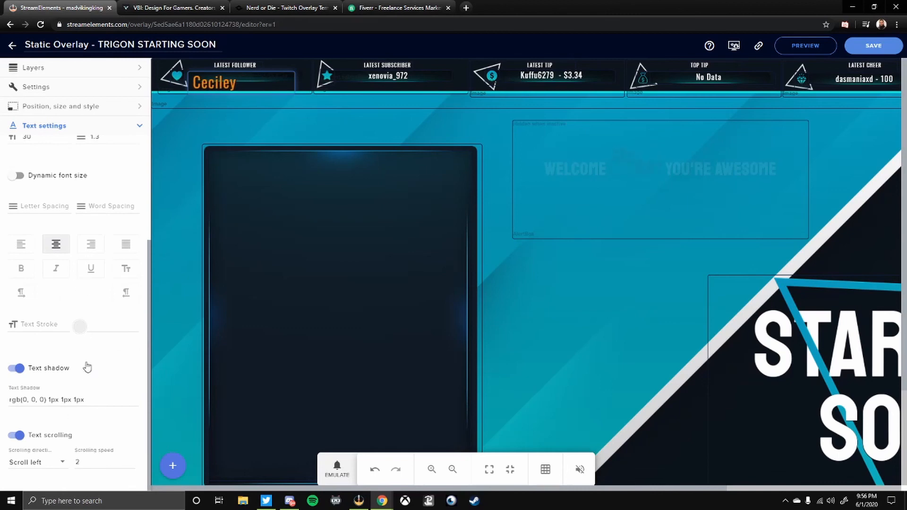
pyautogui.scroll(3, 87, 367)
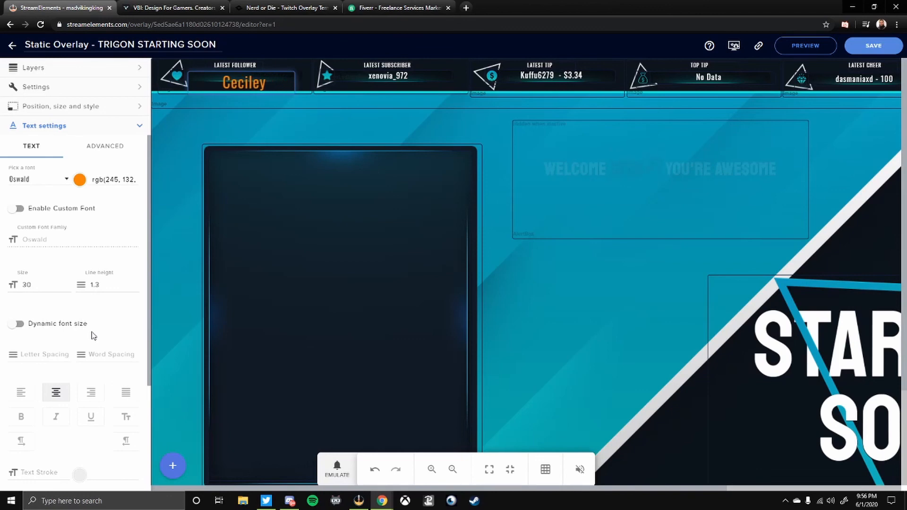
# - Set the LATEST FOLLOWER heading's font size to 20, then enlarge and reposition its text box so both words fit
pyautogui.click(245, 66)
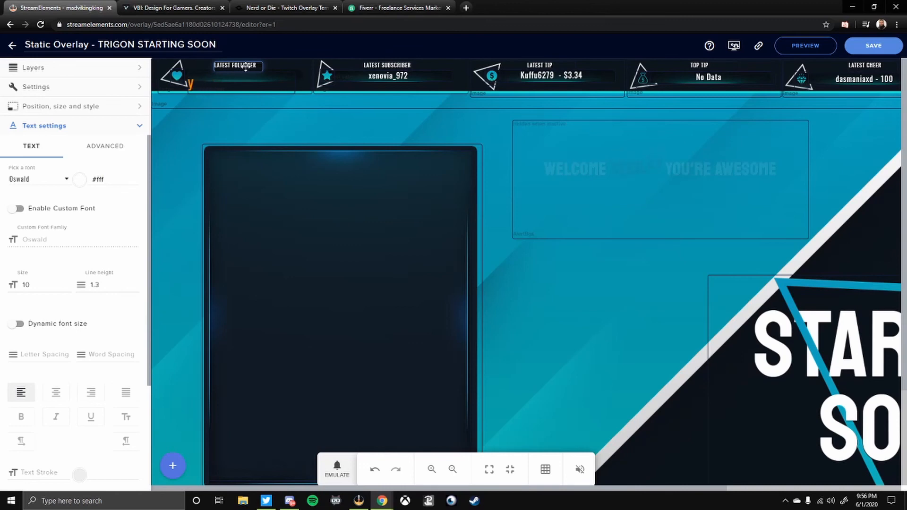
pyautogui.click(35, 282)
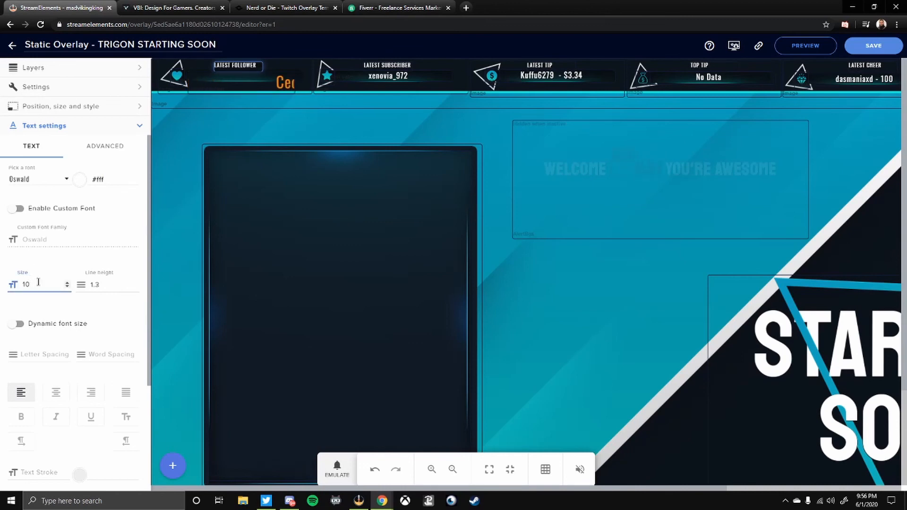
pyautogui.press('BackSpace')
pyautogui.press('BackSpace')
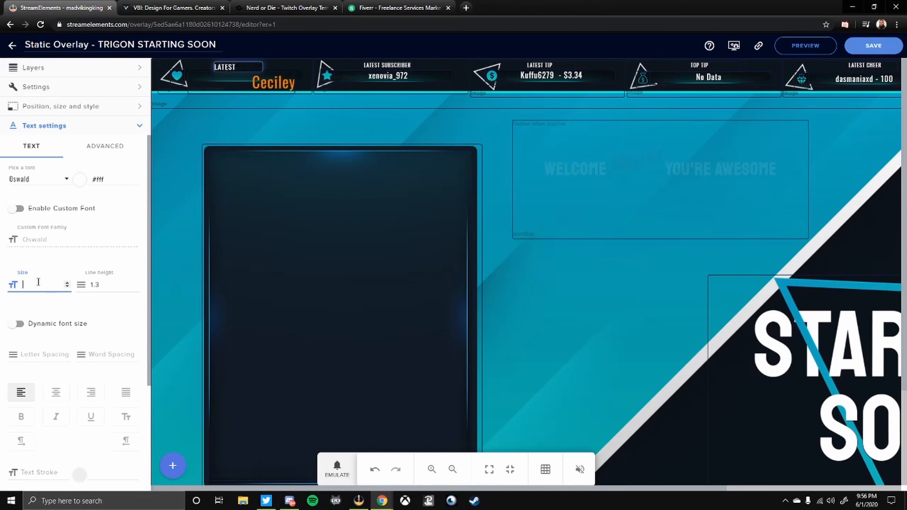
pyautogui.write('20')
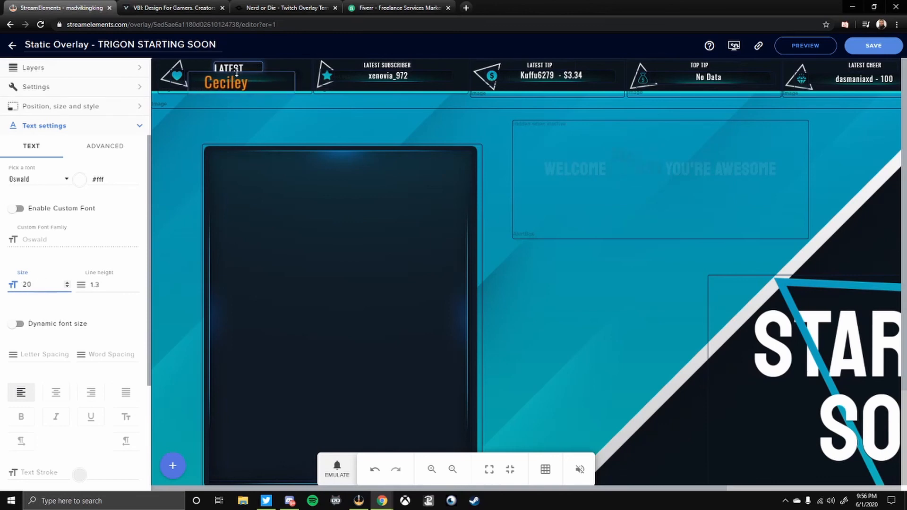
pyautogui.moveTo(233, 86); pyautogui.dragTo(260, 64)
pyautogui.click(363, 136)
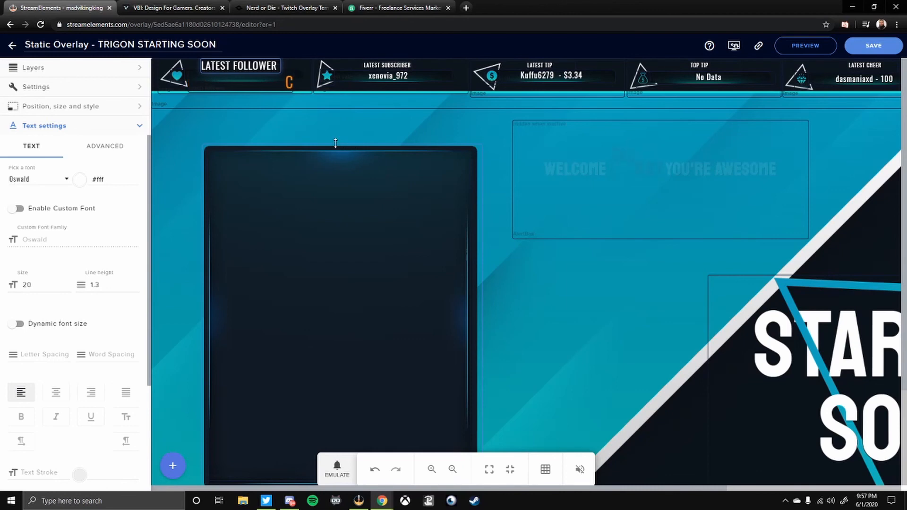
pyautogui.click(312, 125)
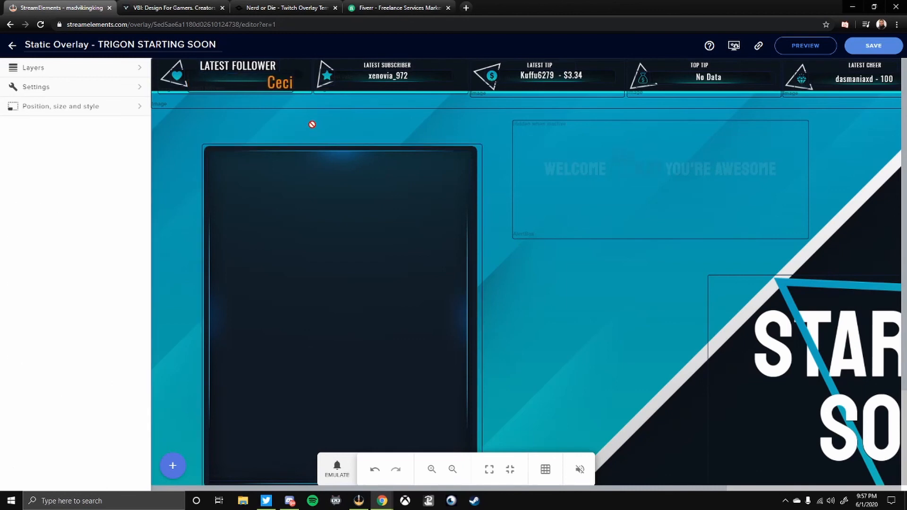
# - Try enabling a custom font for the LATEST FOLLOWER heading and disable it again
pyautogui.click(260, 65)
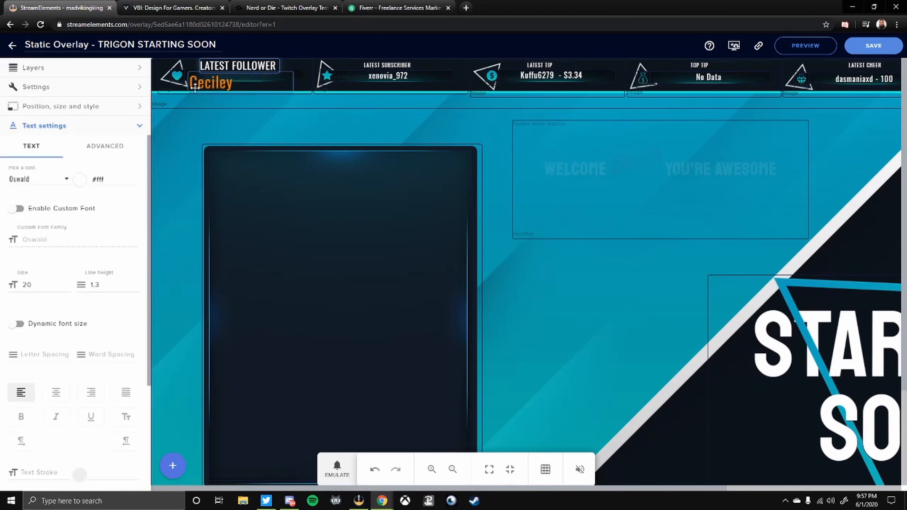
pyautogui.click(453, 470)
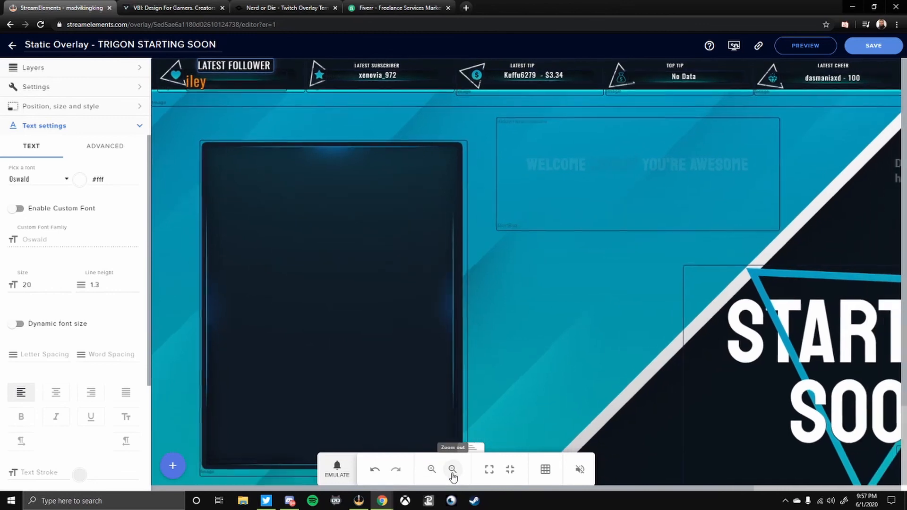
pyautogui.click(453, 470)
pyautogui.click(453, 470)
pyautogui.click(453, 470)
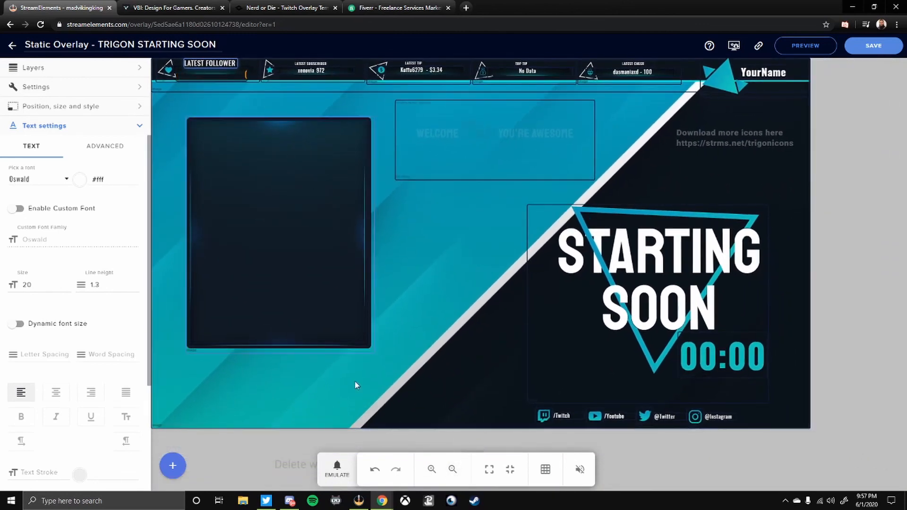
pyautogui.click(432, 469)
pyautogui.click(431, 470)
pyautogui.click(431, 470)
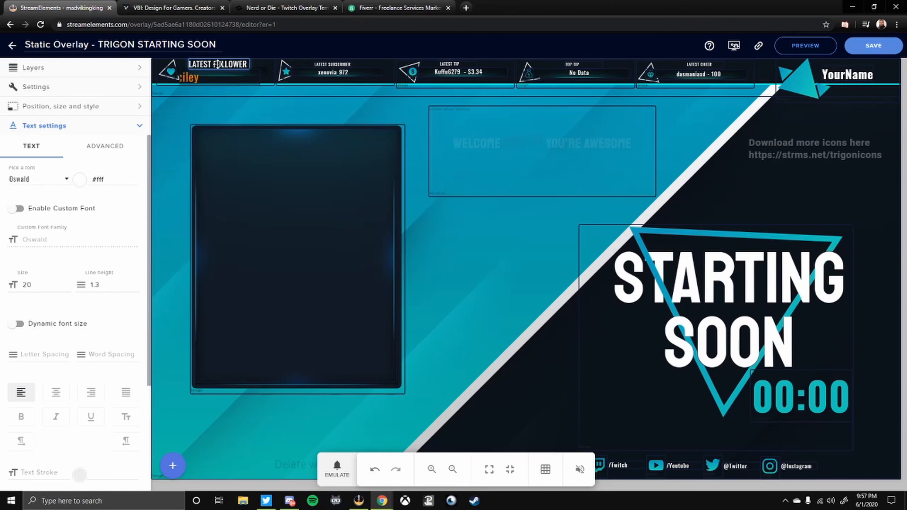
pyautogui.click(114, 211)
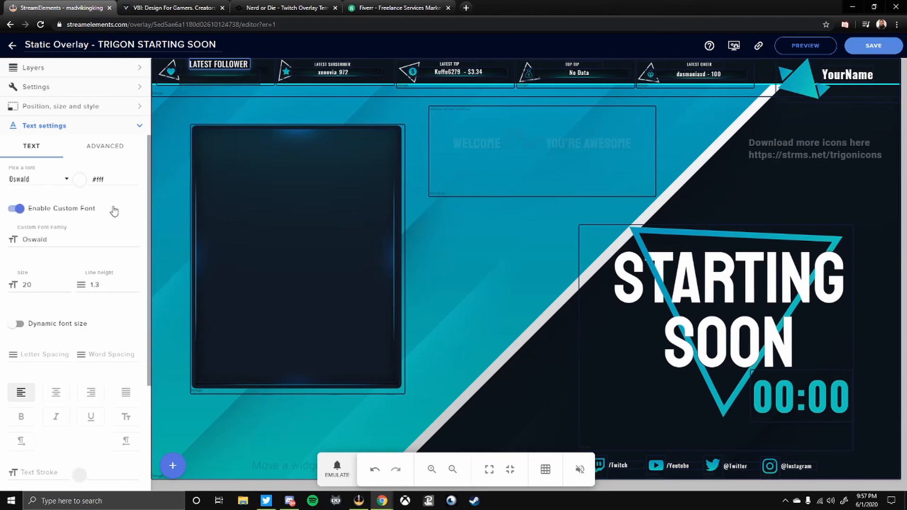
pyautogui.click(27, 211)
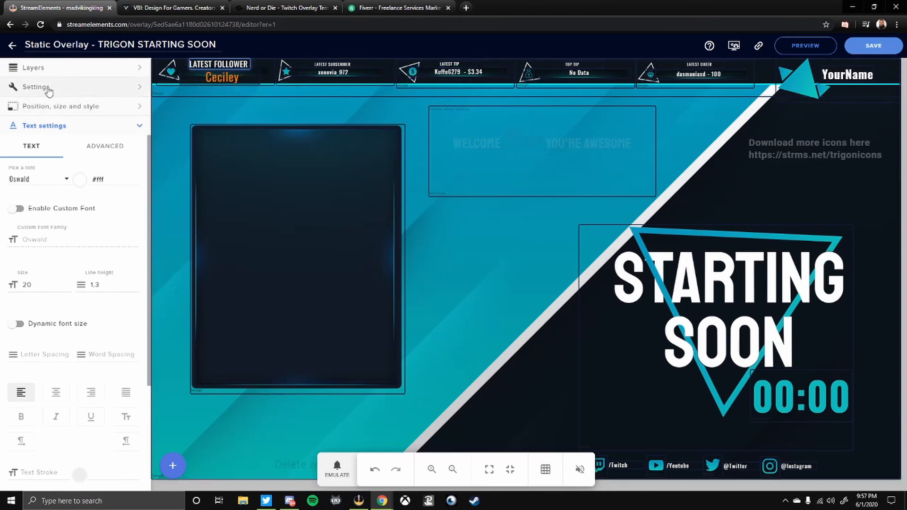
# - Move the countdown timer into the open area beside the large dark frame and set it to count down from 05 minutes
pyautogui.click(820, 400)
pyautogui.moveTo(819, 400); pyautogui.dragTo(488, 299)
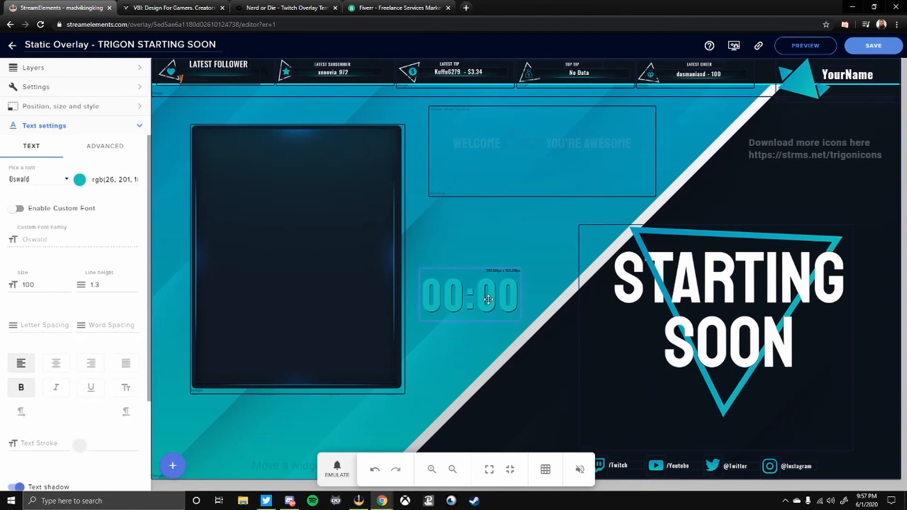
pyautogui.click(43, 125)
pyautogui.click(51, 87)
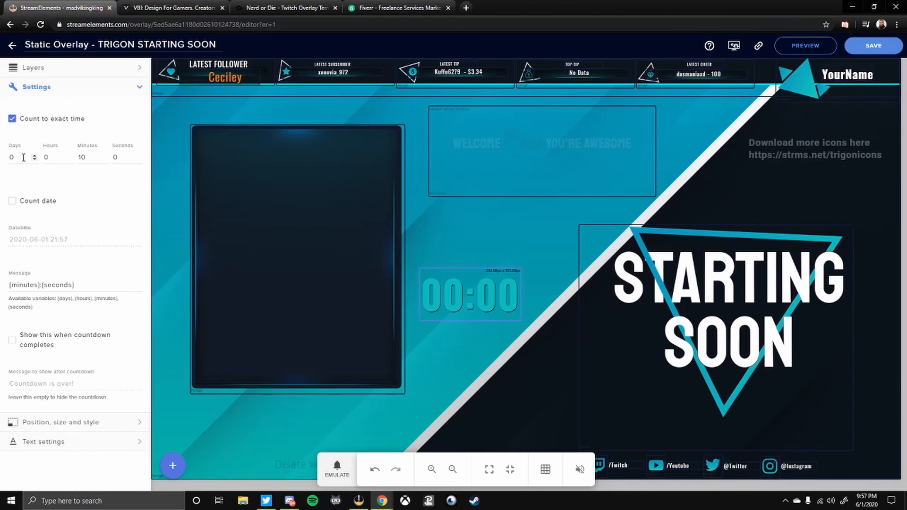
pyautogui.doubleClick(95, 156)
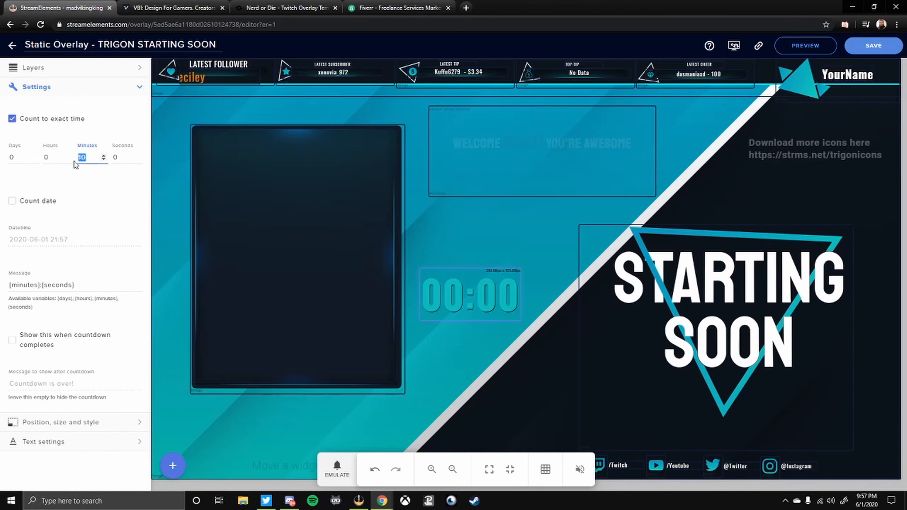
pyautogui.write('05')
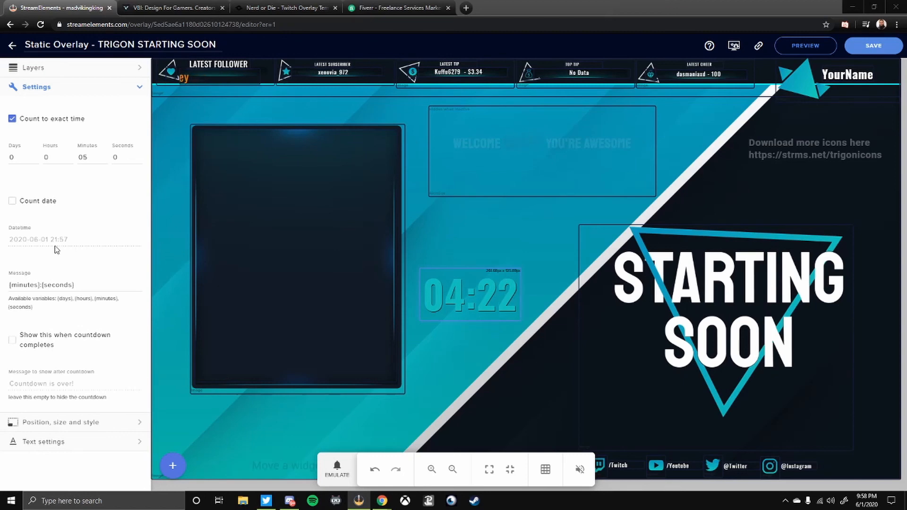
# - Show the message "Countdown is over!" when the countdown completes, then widen the timer's box to fit it and move it below the dark frame
pyautogui.click(13, 341)
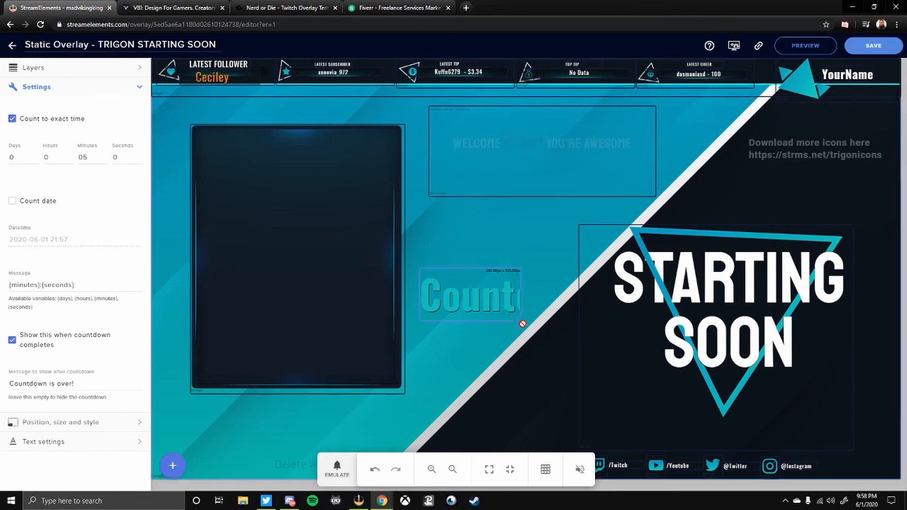
pyautogui.moveTo(525, 296); pyautogui.dragTo(776, 307)
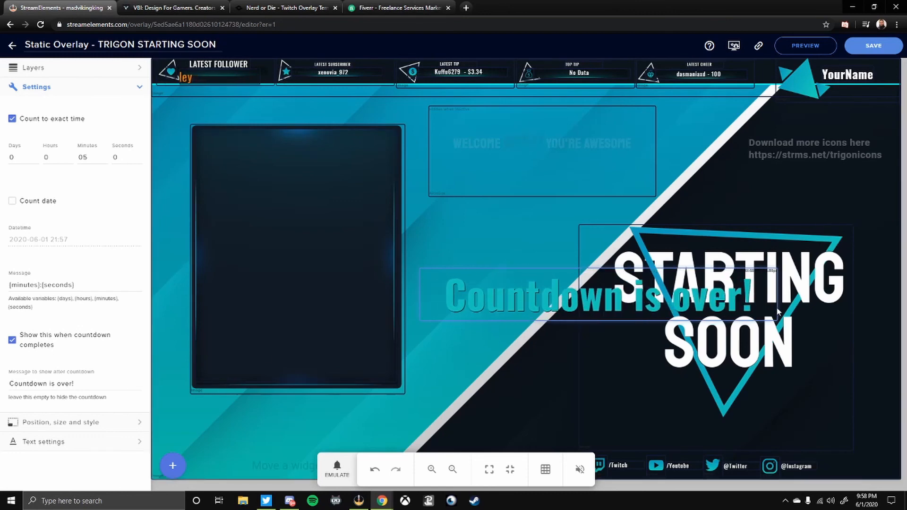
pyautogui.moveTo(523, 300); pyautogui.dragTo(237, 415)
pyautogui.moveTo(237, 415); pyautogui.dragTo(230, 420)
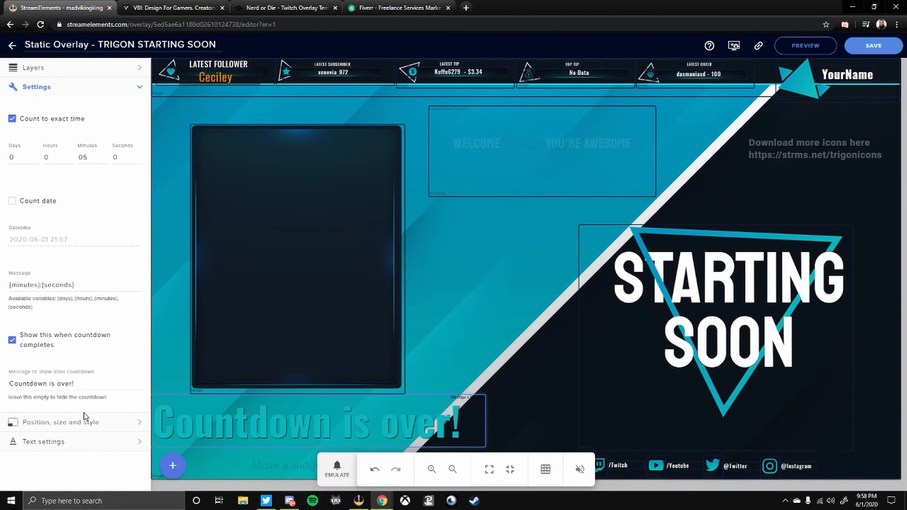
pyautogui.moveTo(482, 434); pyautogui.dragTo(335, 166)
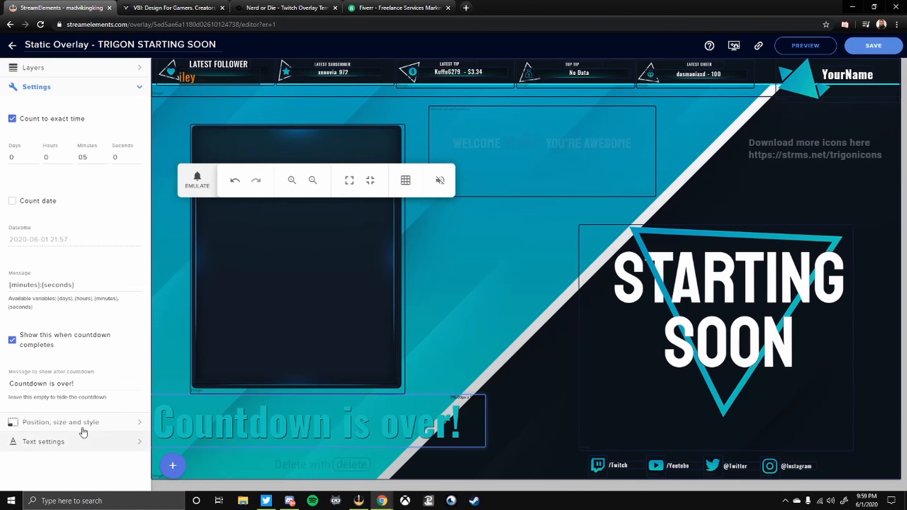
# - Change the countdown text's color to orange
pyautogui.click(91, 384)
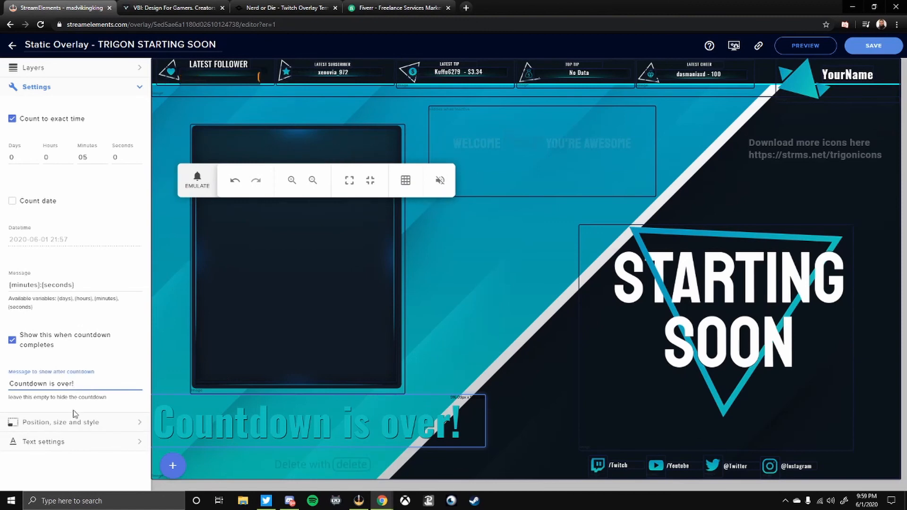
pyautogui.click(70, 443)
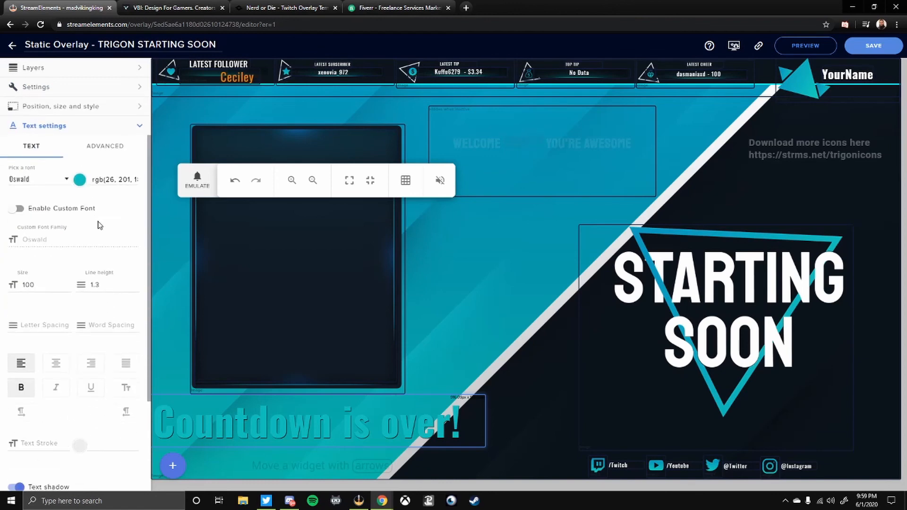
pyautogui.click(79, 184)
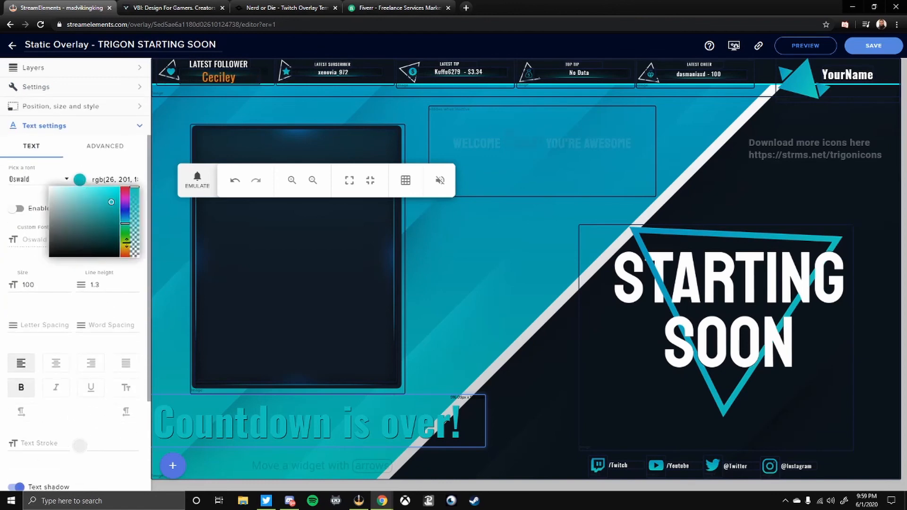
pyautogui.moveTo(127, 223); pyautogui.dragTo(126, 247)
pyautogui.moveTo(112, 202); pyautogui.dragTo(120, 187)
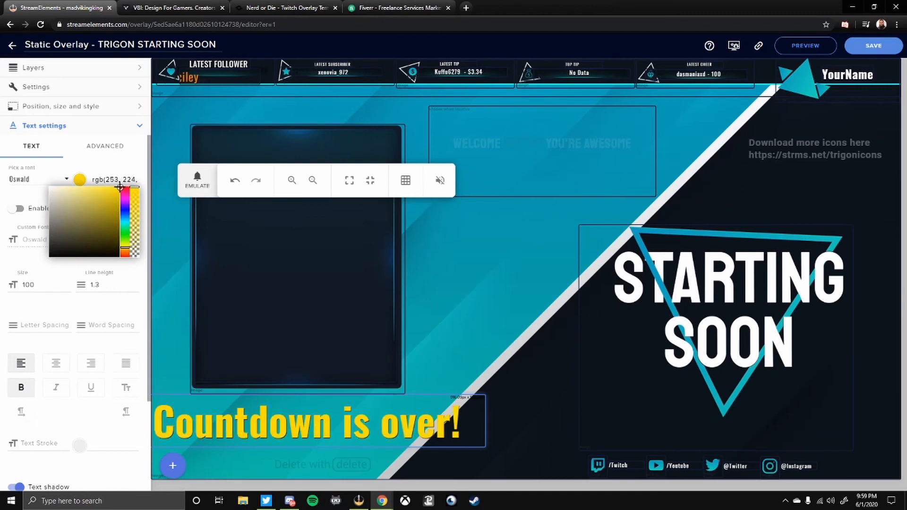
pyautogui.moveTo(125, 245); pyautogui.dragTo(126, 249)
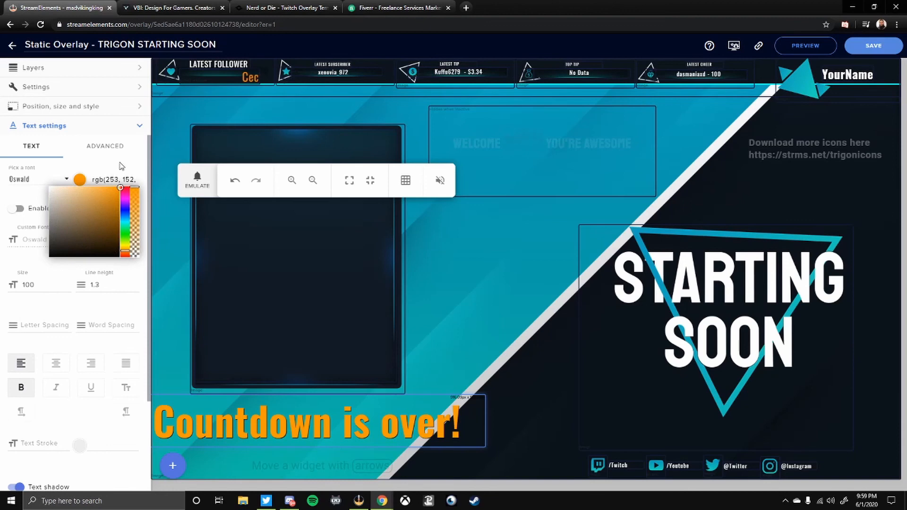
pyautogui.click(90, 163)
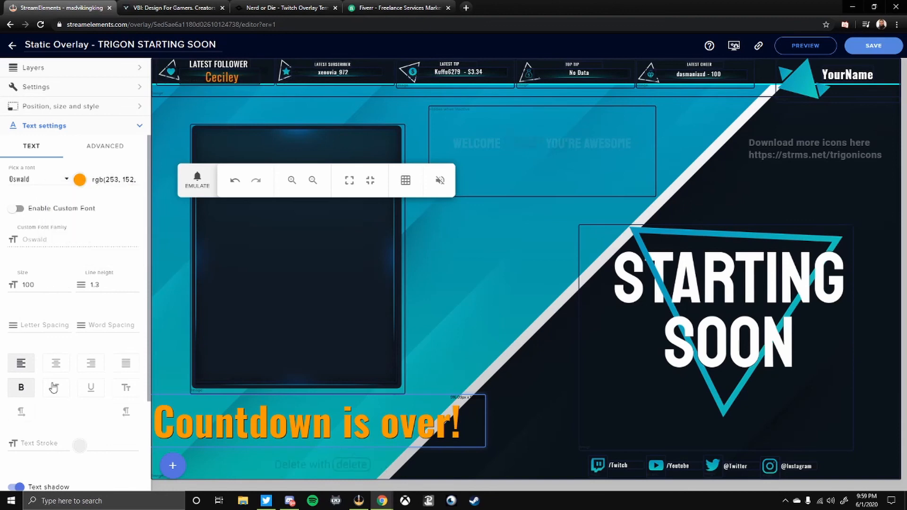
pyautogui.scroll(-3, 53, 387)
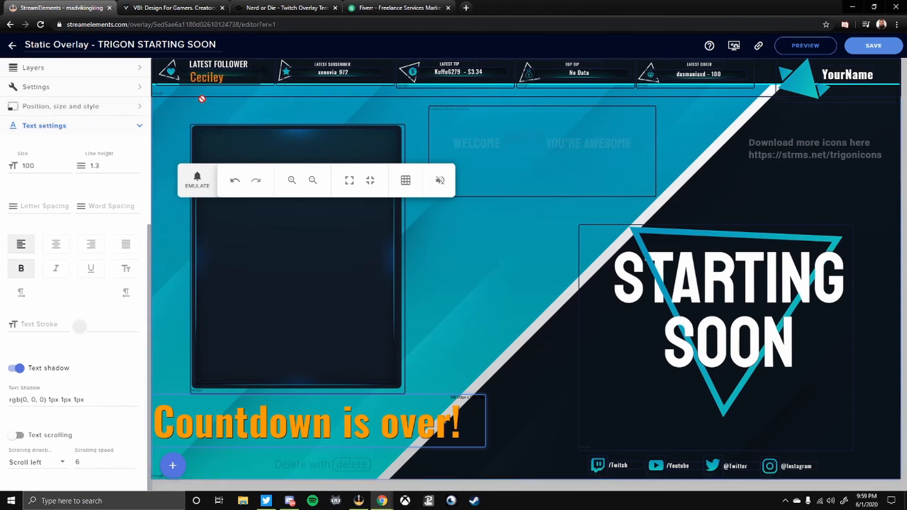
# - Resize the latest subscriber name's box to 208 px wide and 41 px high, matching the latest follower name's box
pyautogui.click(217, 79)
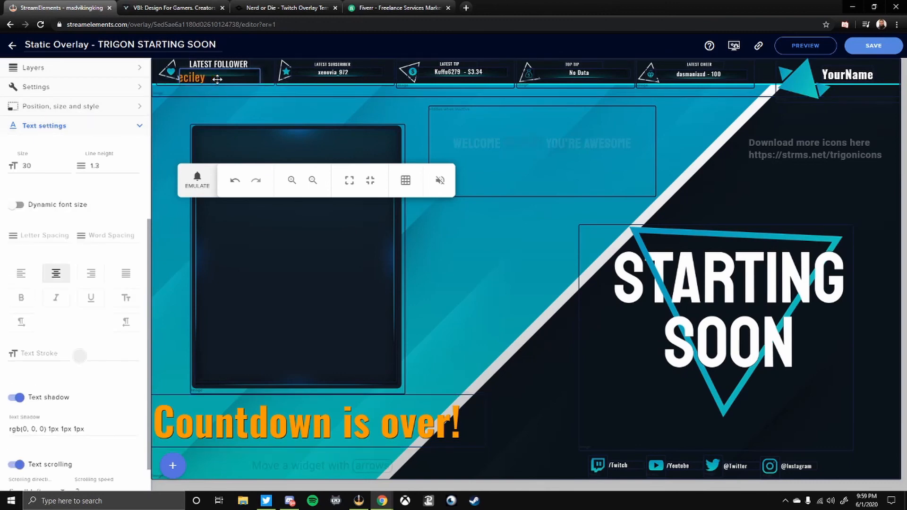
pyautogui.click(93, 109)
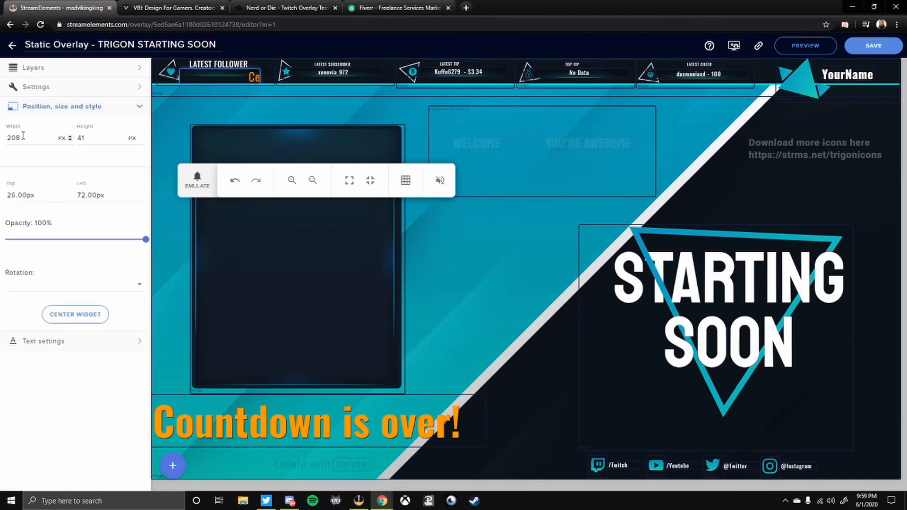
pyautogui.click(347, 72)
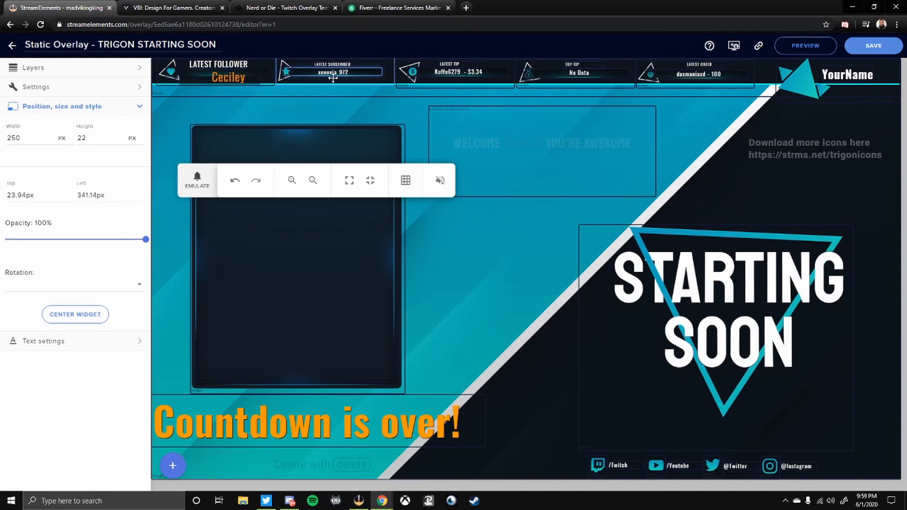
pyautogui.doubleClick(10, 138)
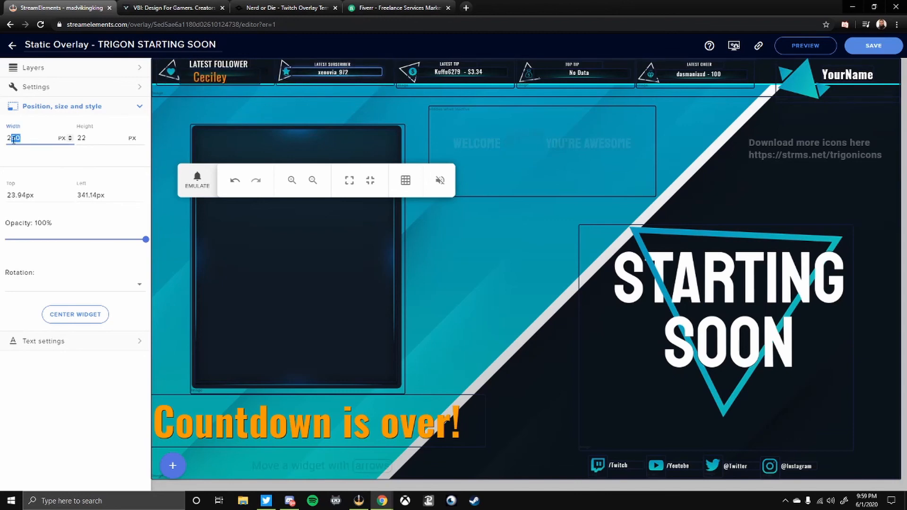
pyautogui.write('20')
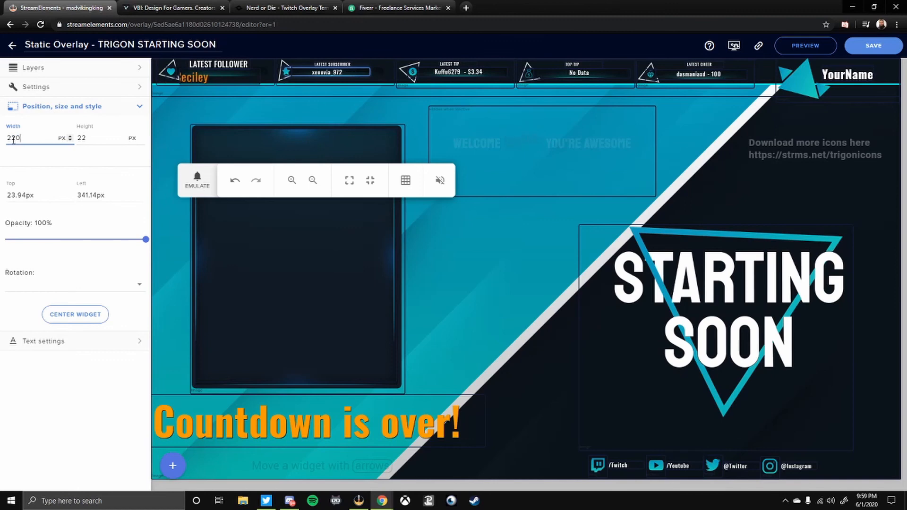
pyautogui.write('8')
pyautogui.press('BackSpace')
pyautogui.press('BackSpace')
pyautogui.press('BackSpace')
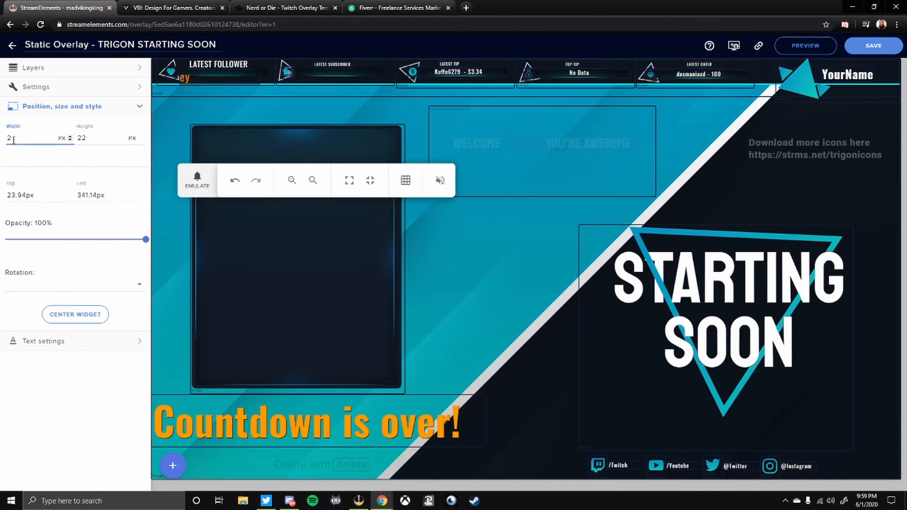
pyautogui.write('08')
pyautogui.press('Tab')
pyautogui.write('41')
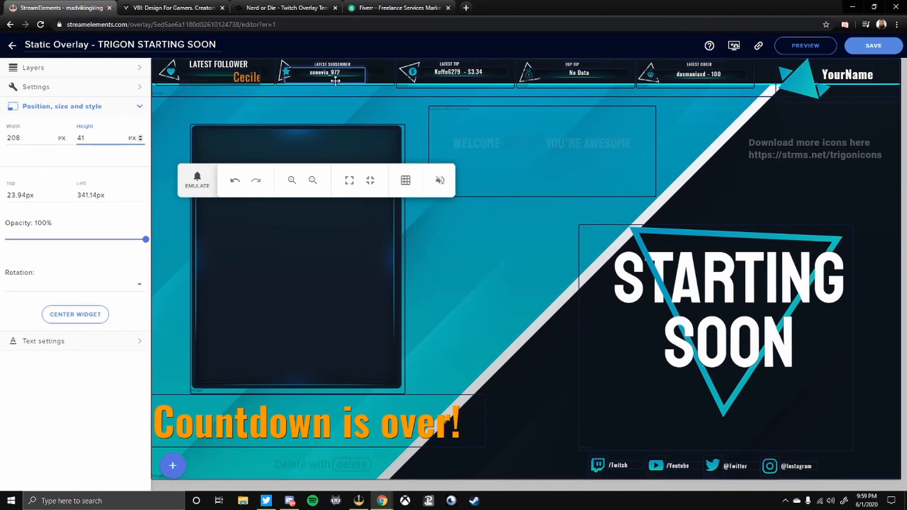
# - Set the latest subscriber name's font size to 30
pyautogui.click(49, 88)
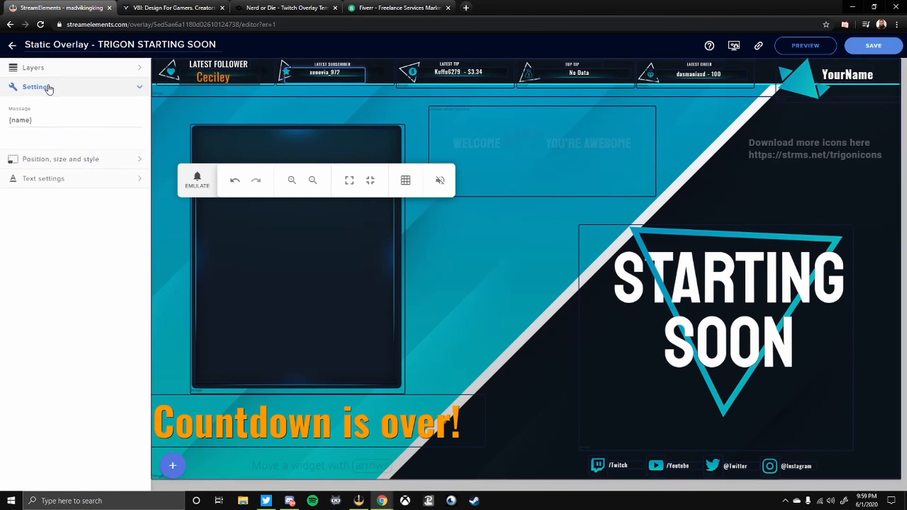
pyautogui.click(38, 178)
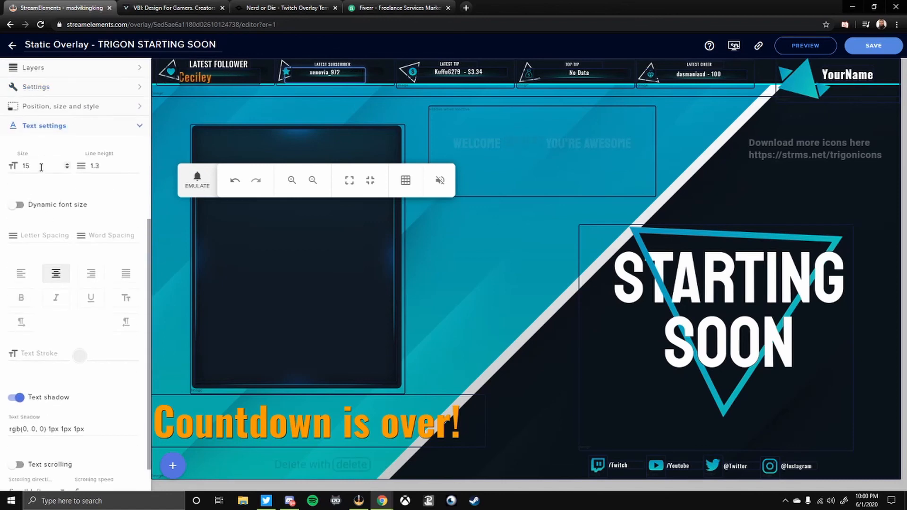
pyautogui.moveTo(41, 167); pyautogui.dragTo(21, 167)
pyautogui.write('30')
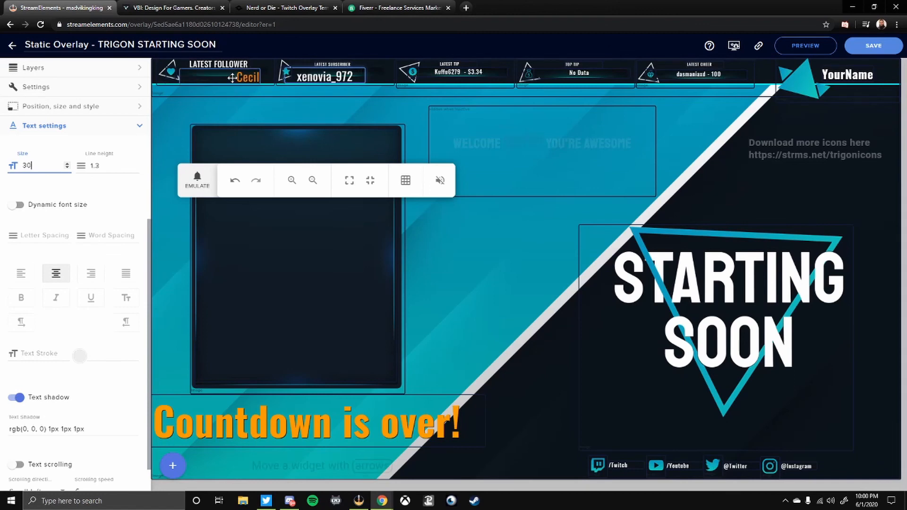
# - Reposition the latest subscriber name under its heading, about 27 px from the top and 361 px from the left, using the follower name as reference
pyautogui.moveTo(334, 80); pyautogui.dragTo(341, 81)
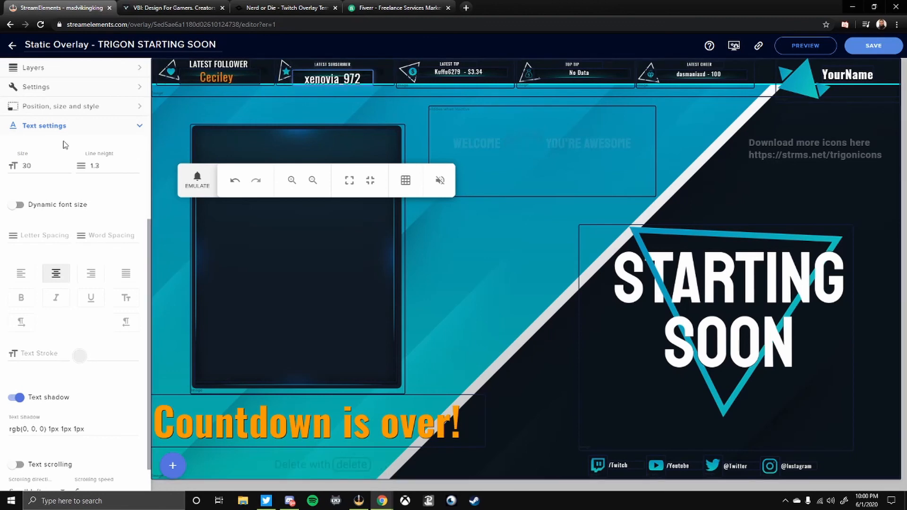
pyautogui.click(55, 107)
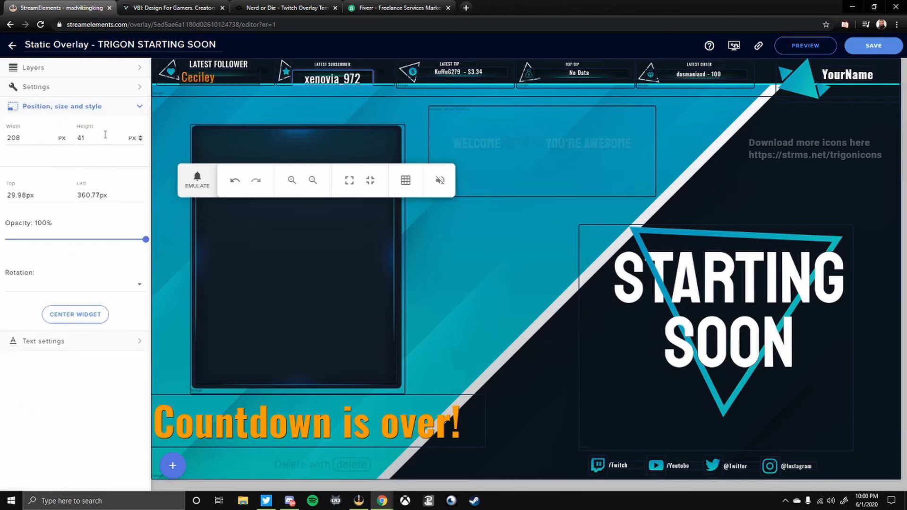
pyautogui.click(205, 78)
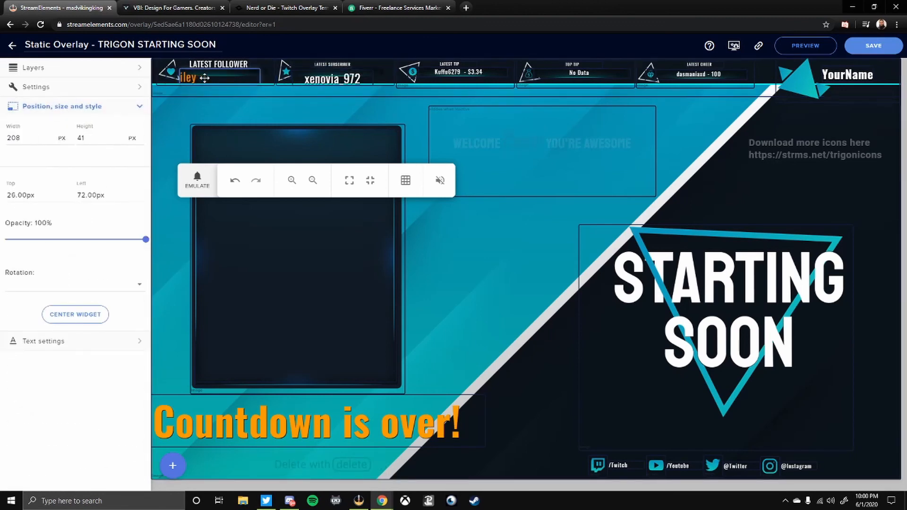
pyautogui.click(331, 81)
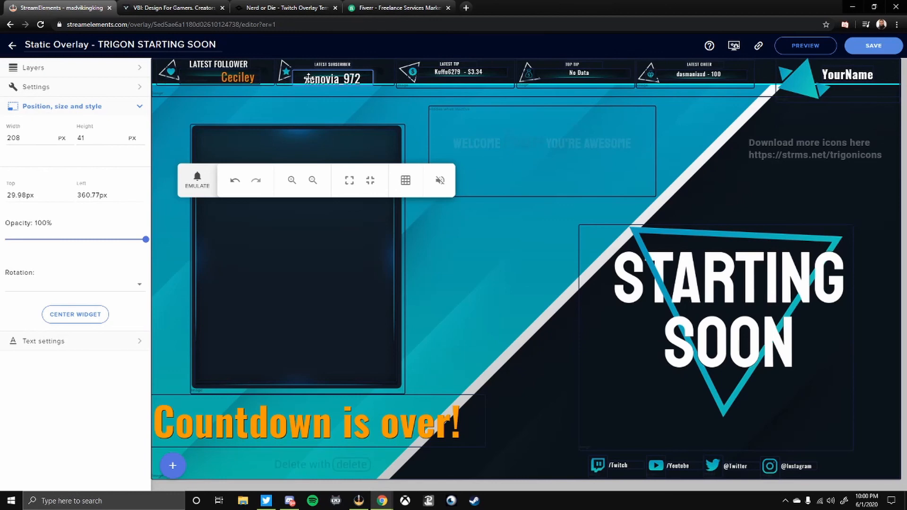
pyautogui.moveTo(306, 81); pyautogui.dragTo(260, 86)
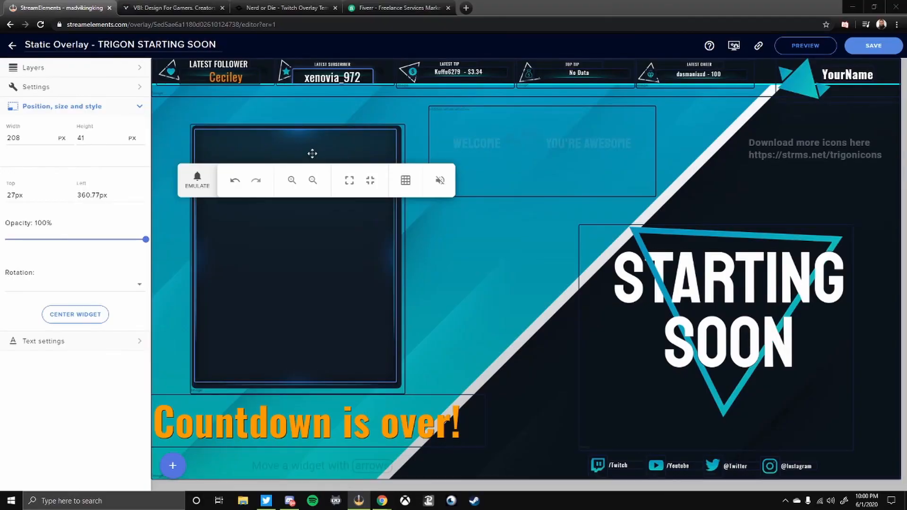
# - Save the overlay and copy its URL
pyautogui.moveTo(330, 160); pyautogui.dragTo(428, 247)
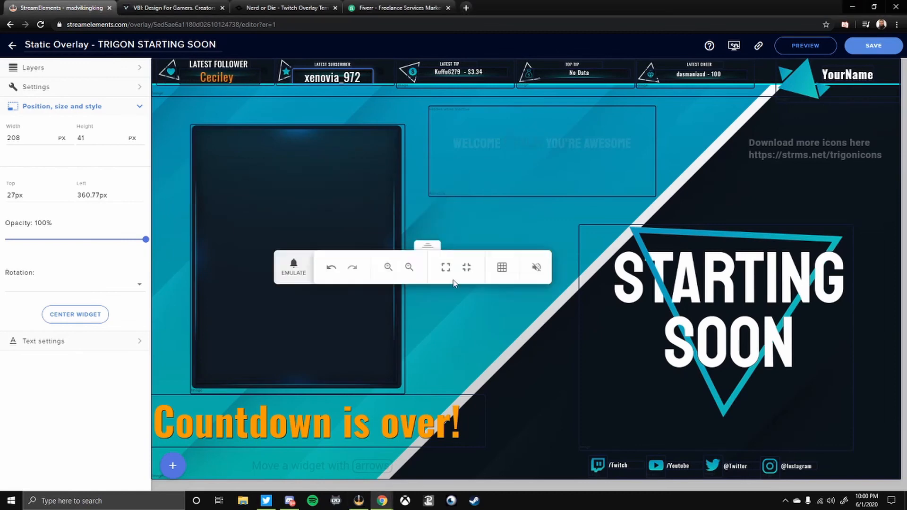
pyautogui.click(871, 46)
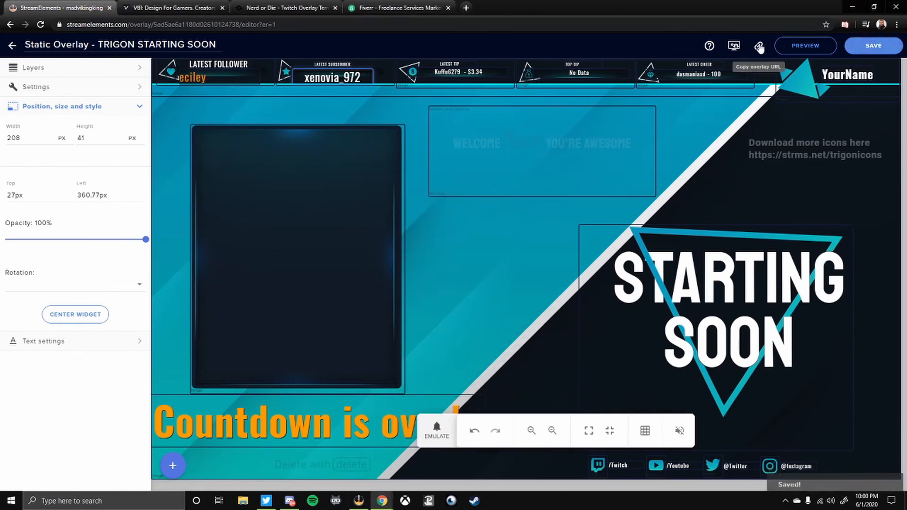
pyautogui.click(758, 46)
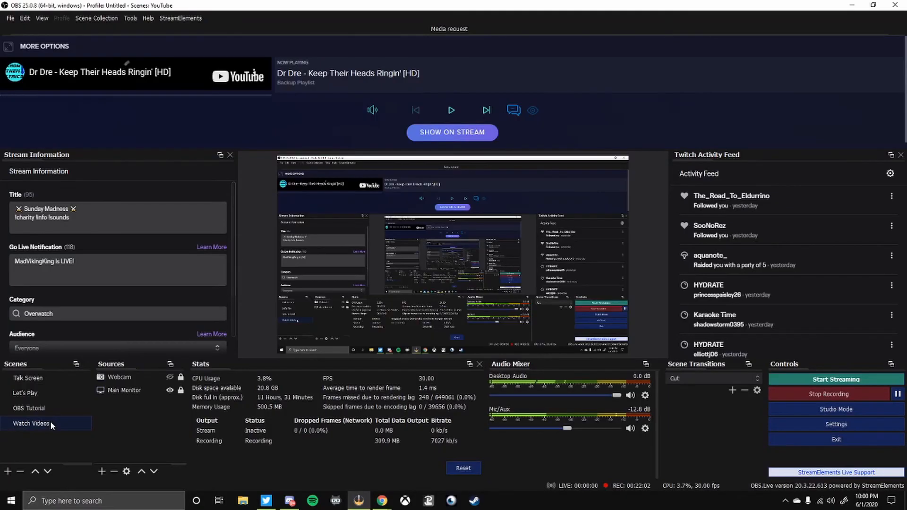
# - Switch to OBS, hide the Webcam source in the OBS Tutorial scene, and add a new browser source named Static Overlay
pyautogui.click(52, 410)
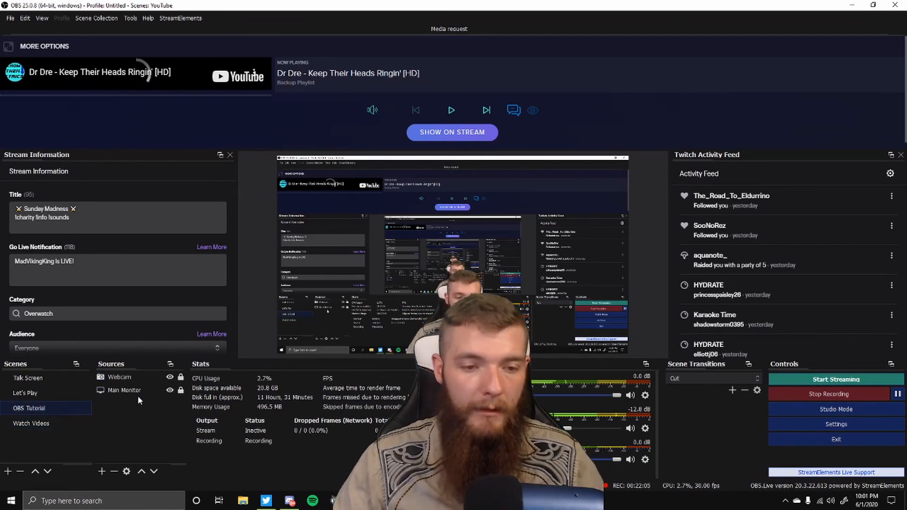
pyautogui.click(170, 377)
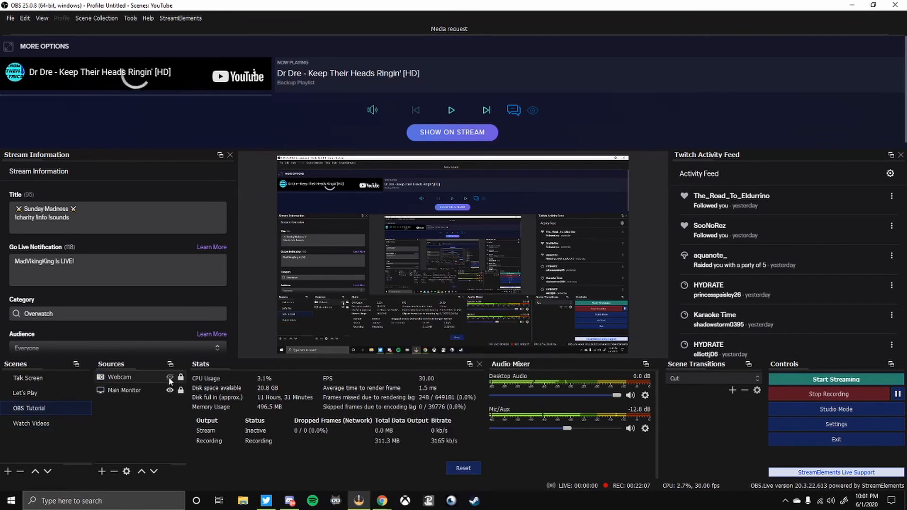
pyautogui.click(101, 471)
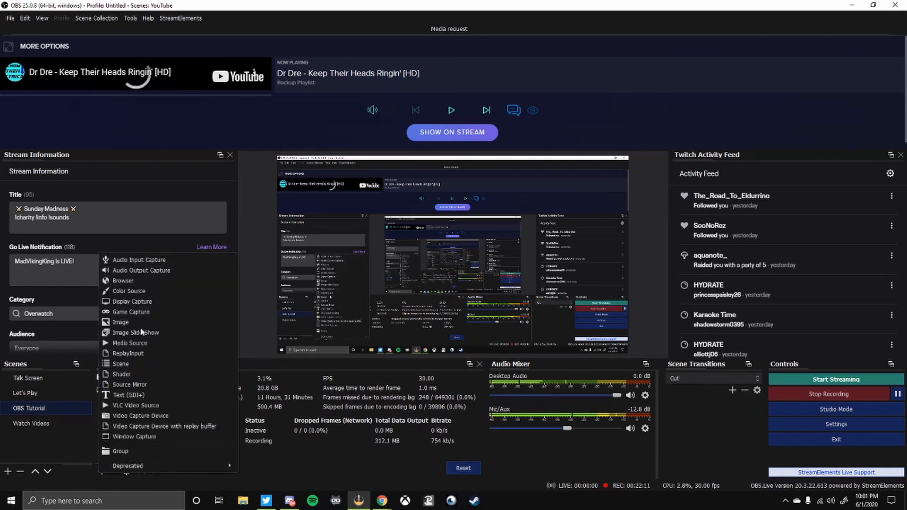
pyautogui.click(136, 280)
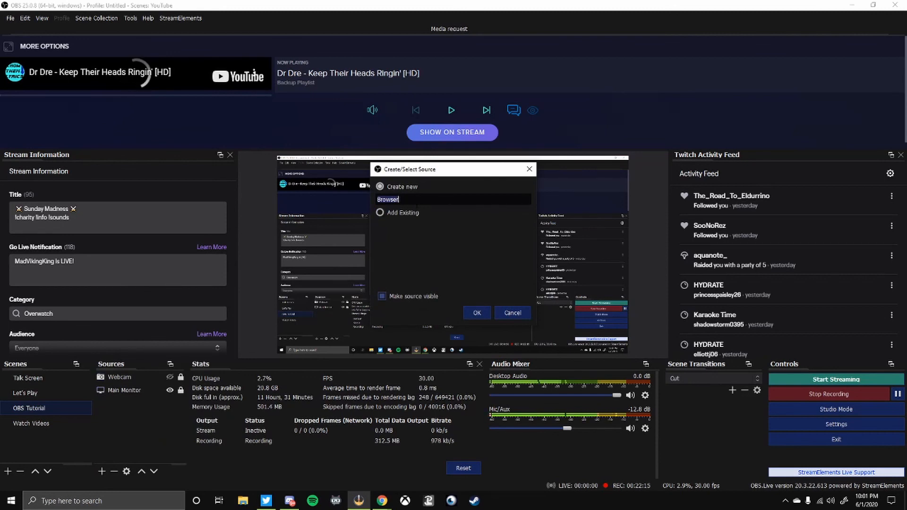
pyautogui.write('Static Overlay')
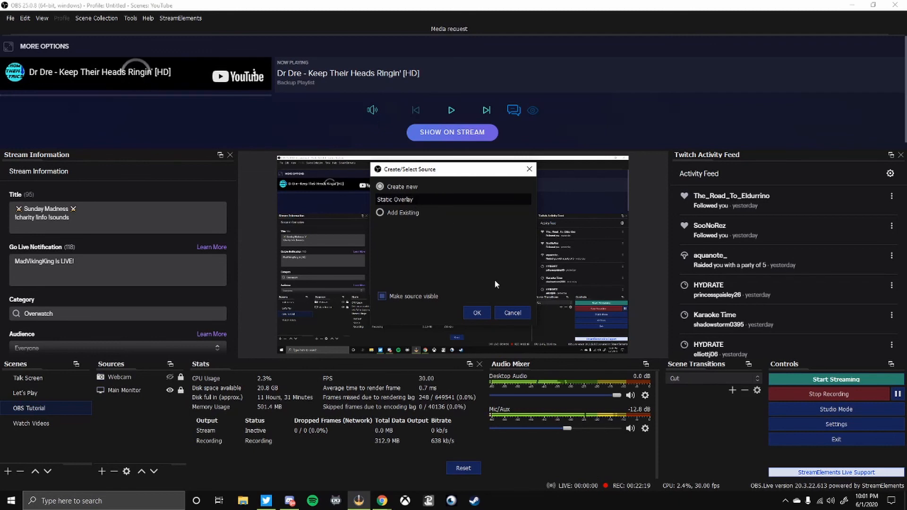
pyautogui.click(478, 313)
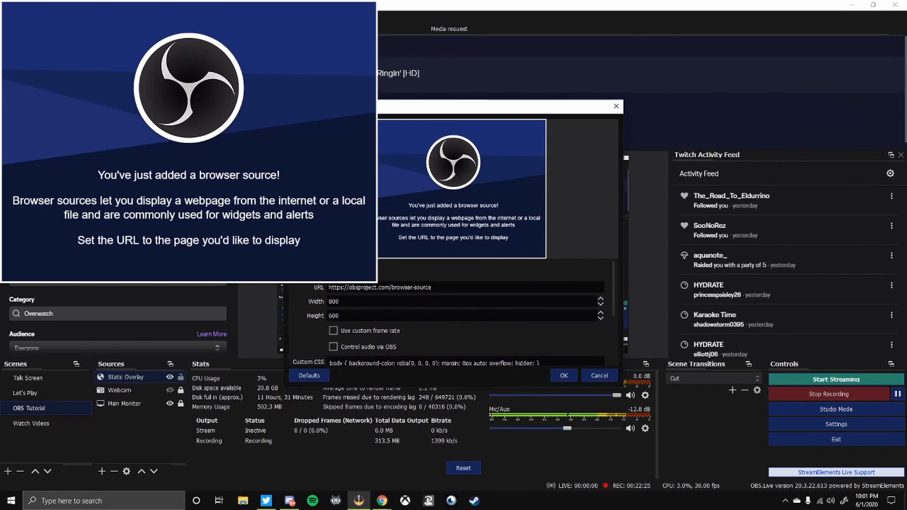
# - Close the browser source properties and check the base and output resolution in the OBS video settings
pyautogui.click(603, 376)
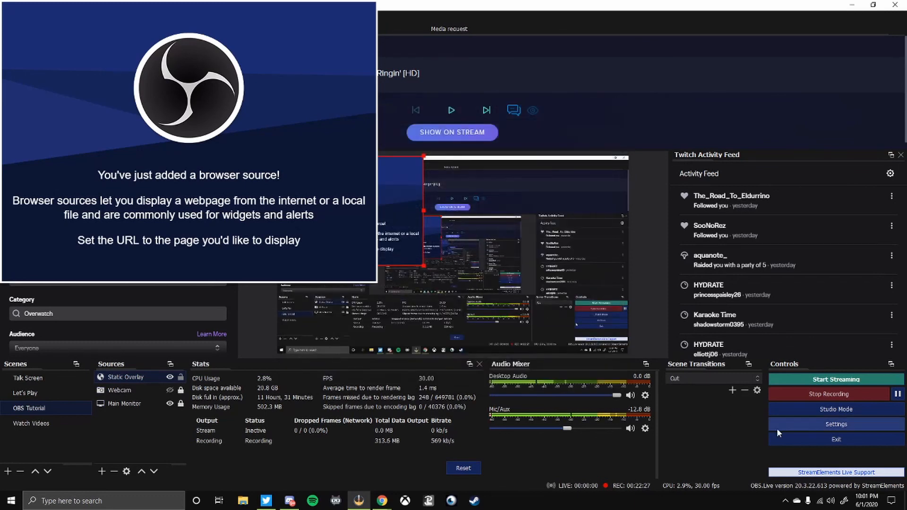
pyautogui.click(789, 424)
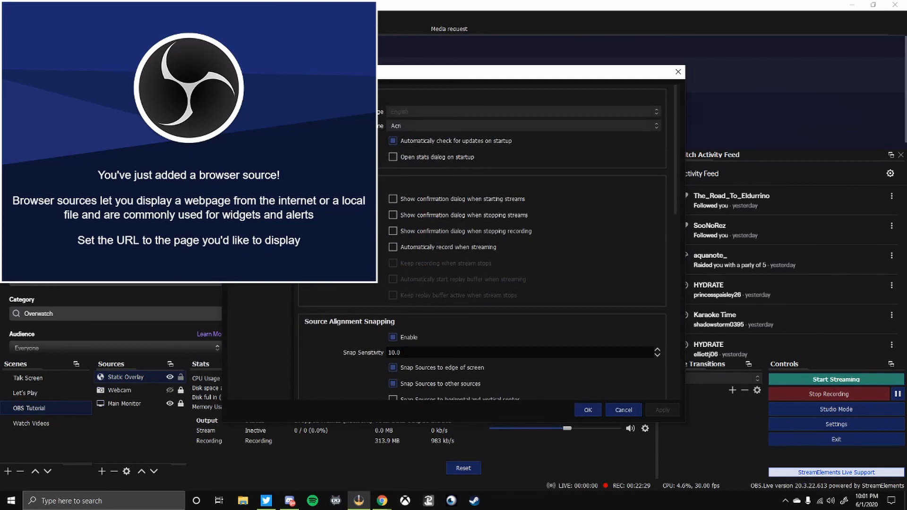
pyautogui.click(257, 167)
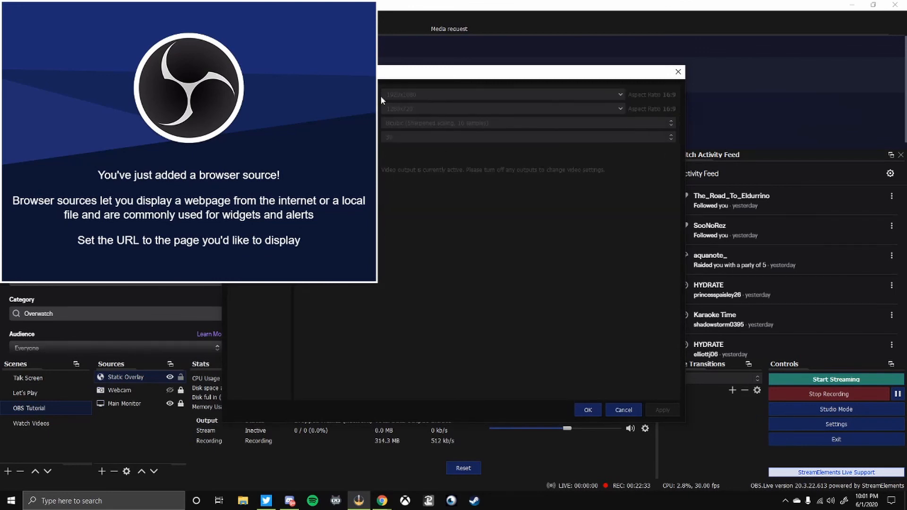
pyautogui.click(595, 411)
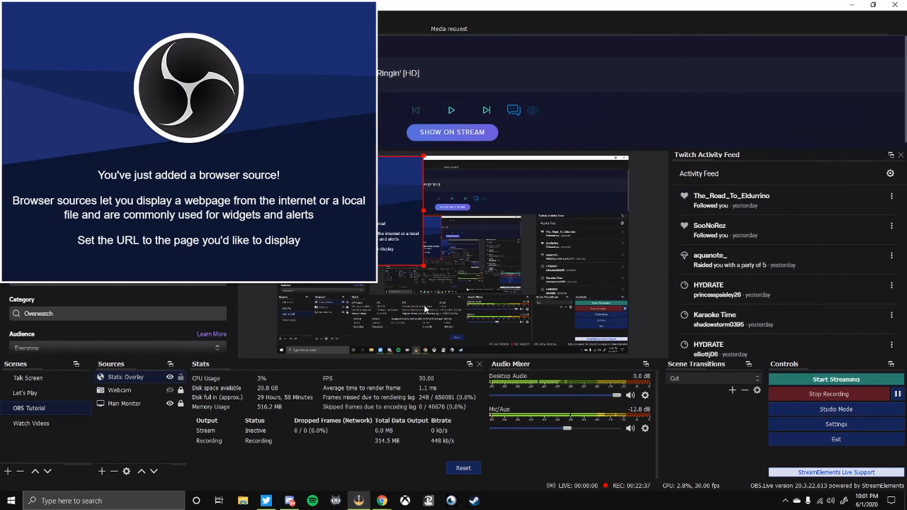
# - Set the Static Overlay source to 1920 wide and 1080 high, and replace its URL with the copied overlay URL
pyautogui.doubleClick(125, 377)
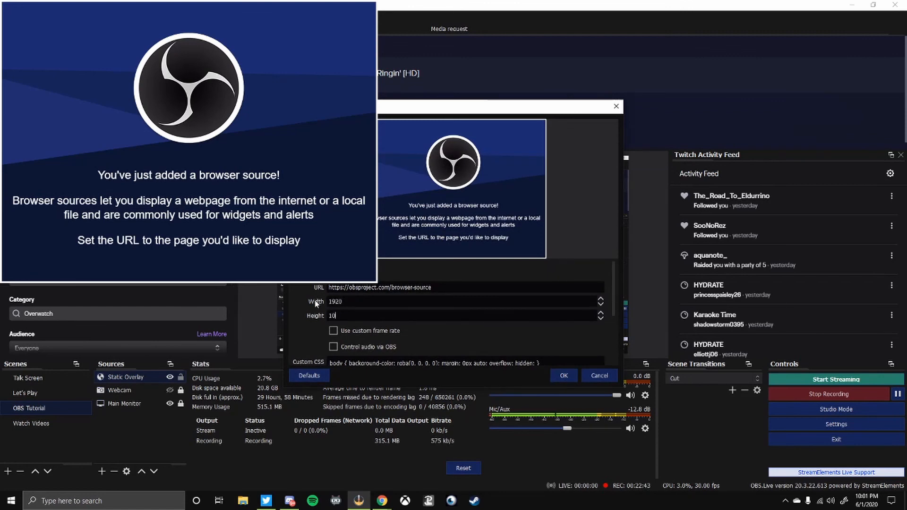
pyautogui.moveTo(433, 287); pyautogui.dragTo(328, 288)
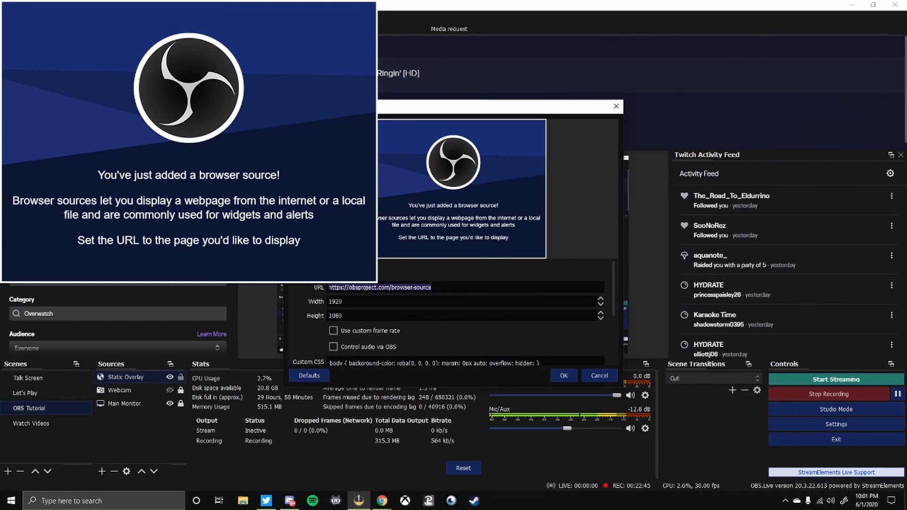
pyautogui.rightClick(342, 287)
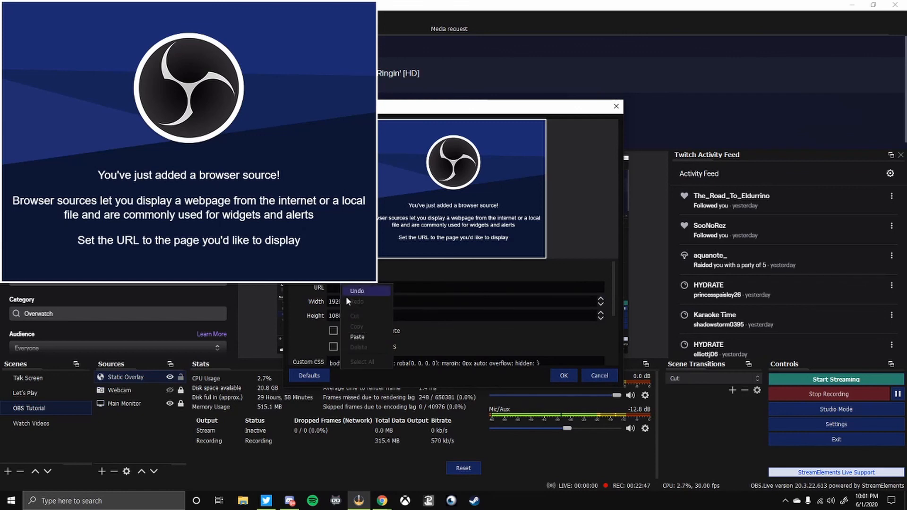
pyautogui.click(344, 344)
pyautogui.scroll(-2, 325, 314)
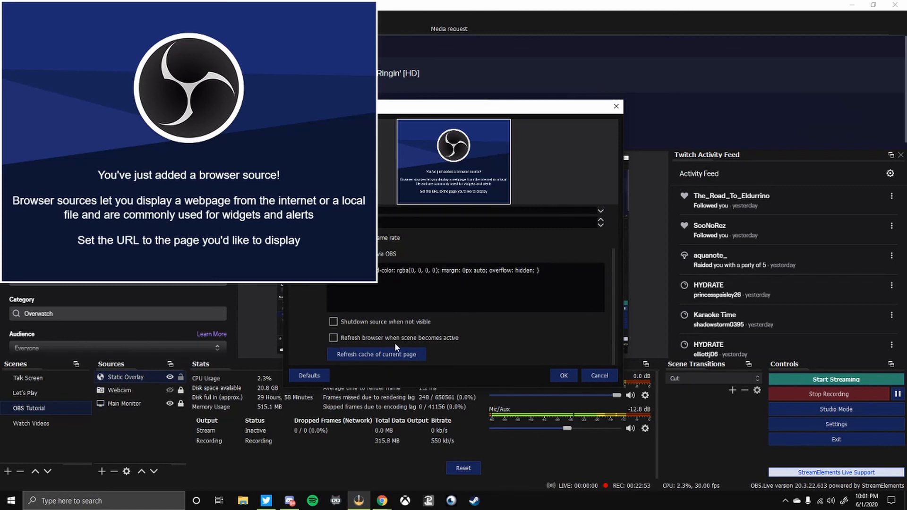
pyautogui.click(562, 376)
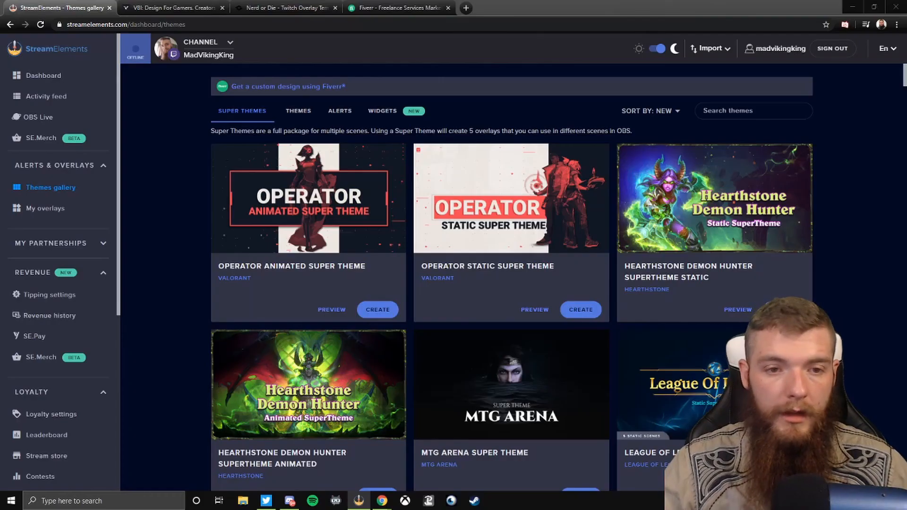
# - In the StreamElements themes gallery, create an overlay named Animated Overlay from the Spitfire Animated Super Theme
pyautogui.scroll(-10, 235, 316)
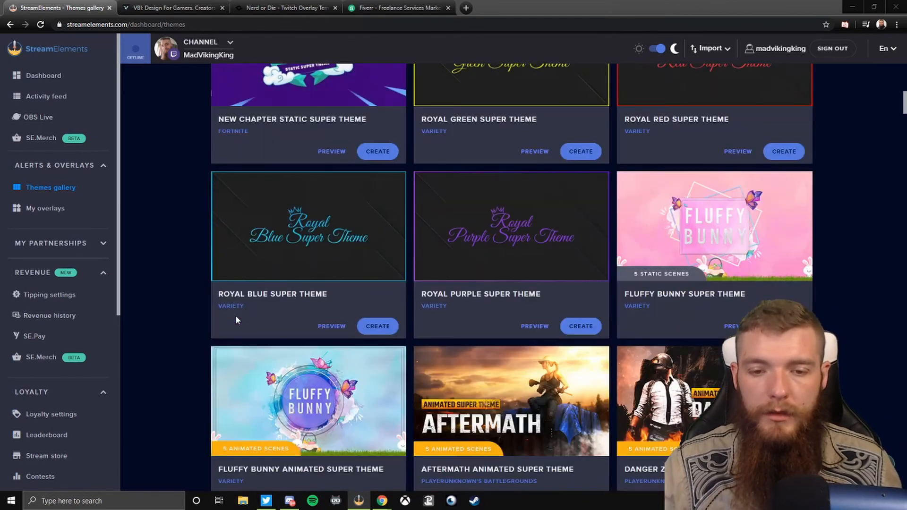
pyautogui.scroll(-4, 235, 320)
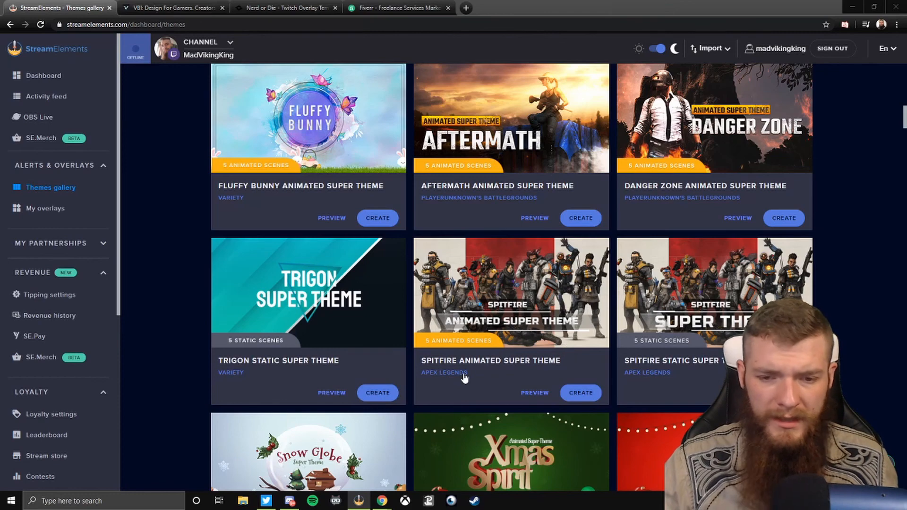
pyautogui.click(583, 392)
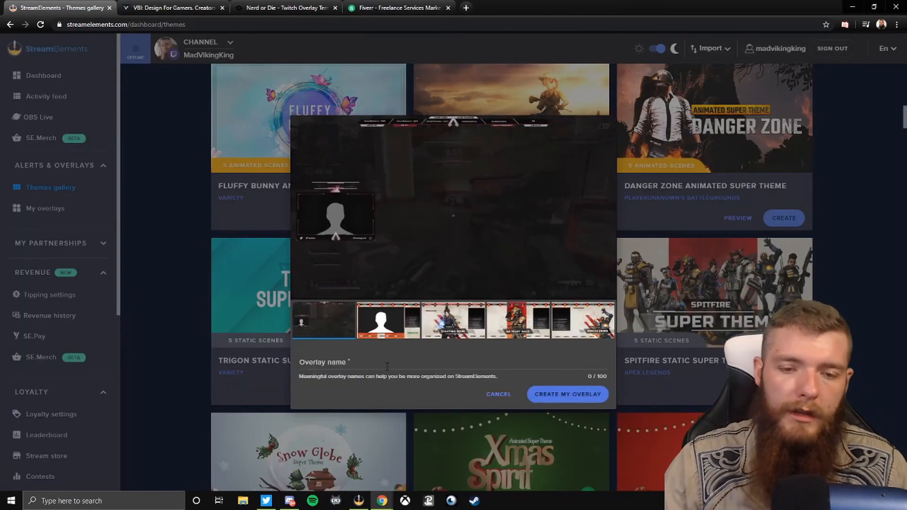
pyautogui.click(387, 366)
pyautogui.write('Animated')
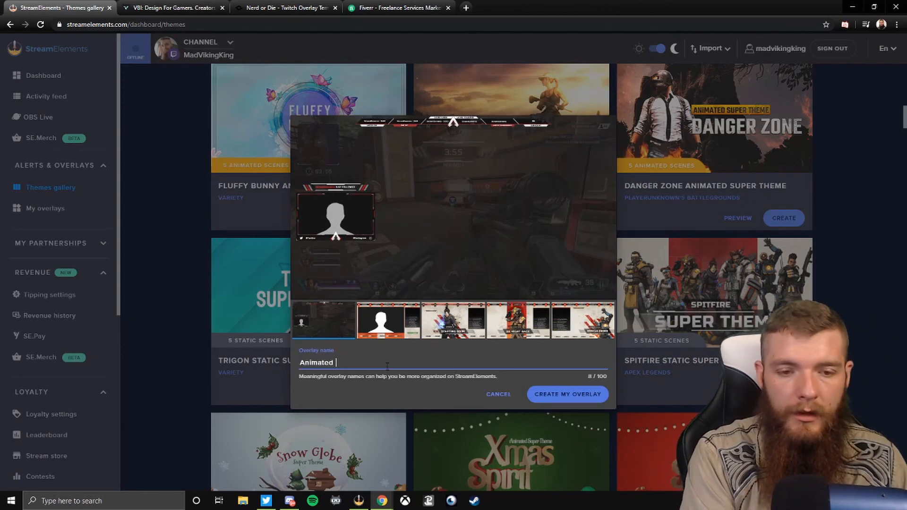
pyautogui.write(' Overlay')
pyautogui.press('Return')
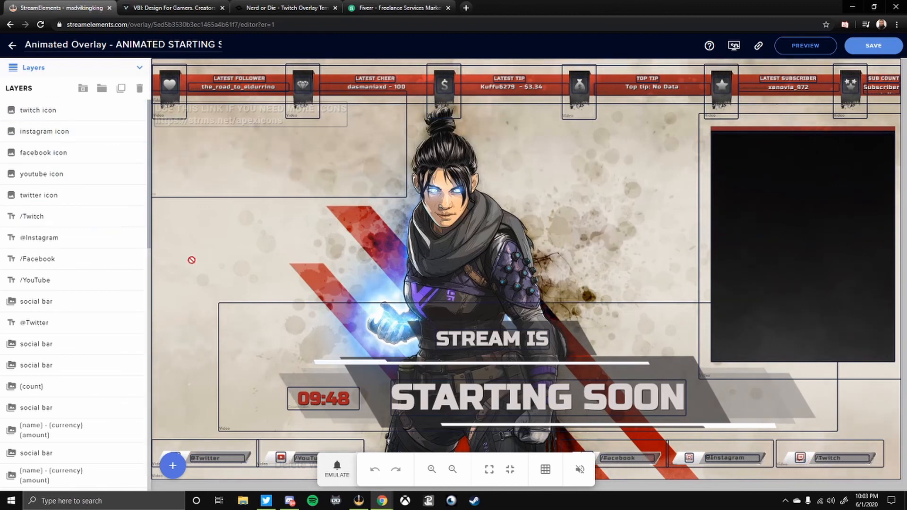
# - Review the STARTING SOON text and the minutes-and-seconds countdown among the layers, and save the animated starting scene overlay
pyautogui.click(474, 396)
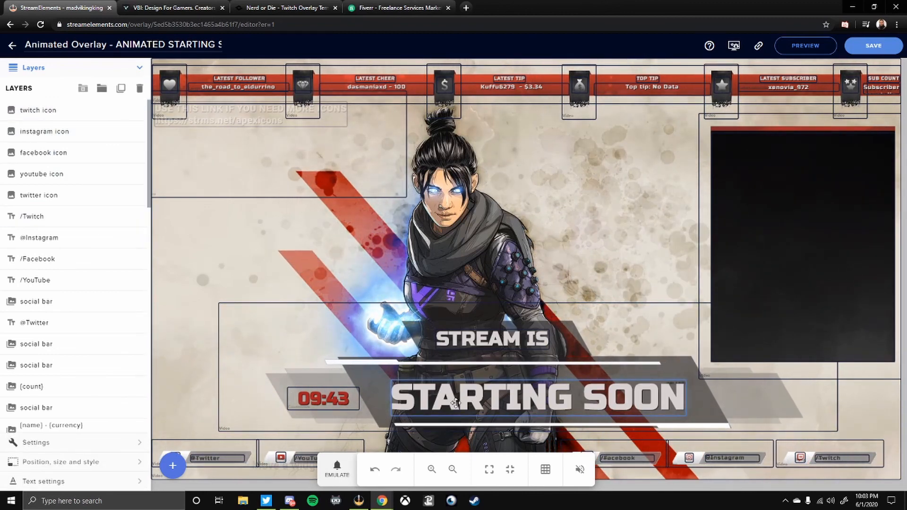
pyautogui.scroll(-5, 44, 125)
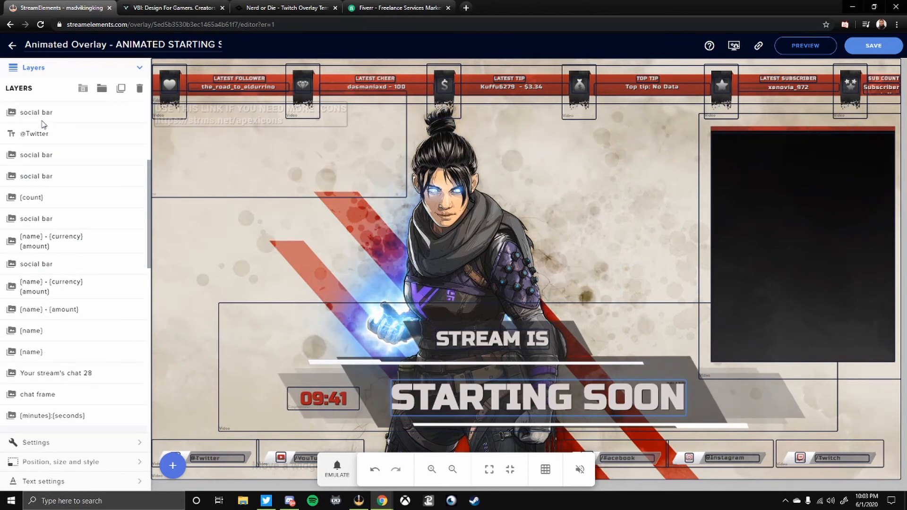
pyautogui.scroll(-3, 44, 124)
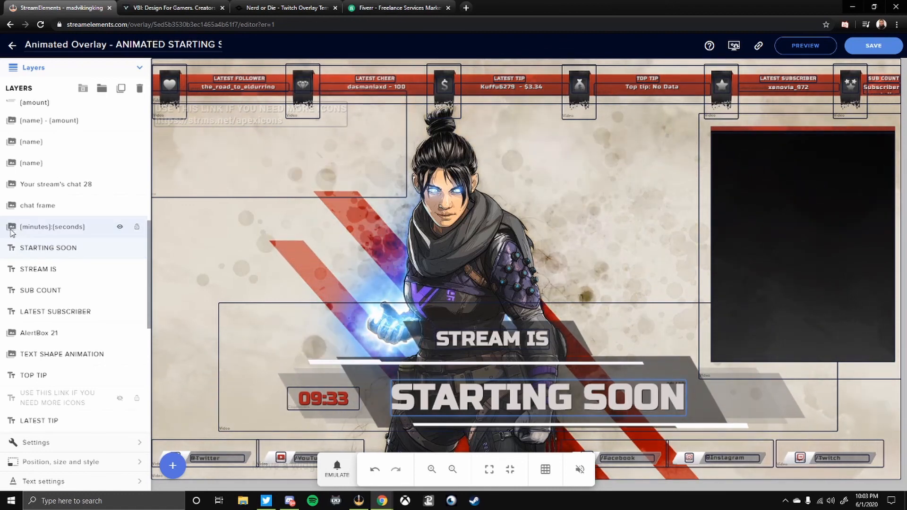
pyautogui.click(34, 226)
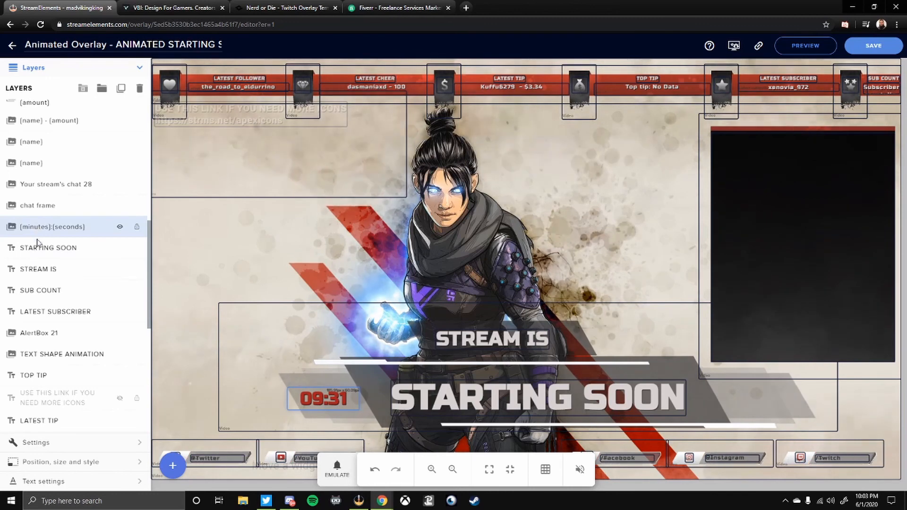
pyautogui.scroll(6, 61, 272)
pyautogui.scroll(2, 61, 274)
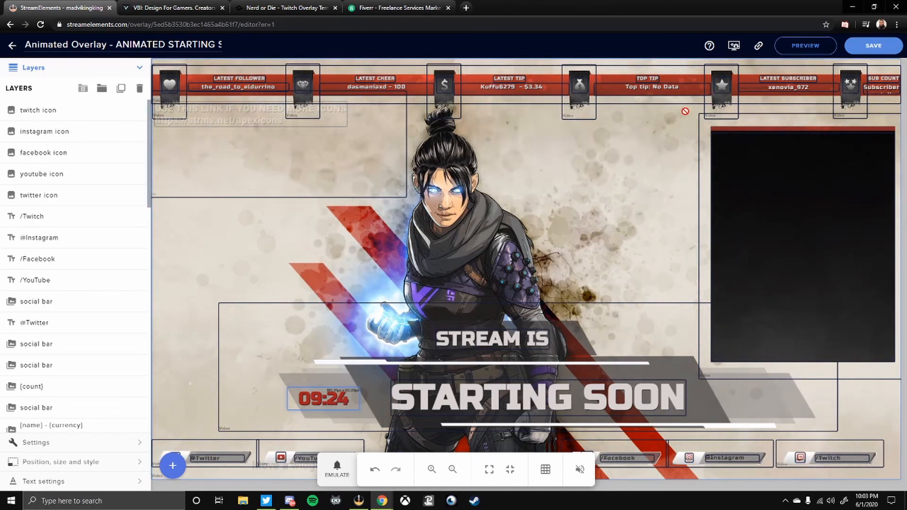
pyautogui.click(873, 47)
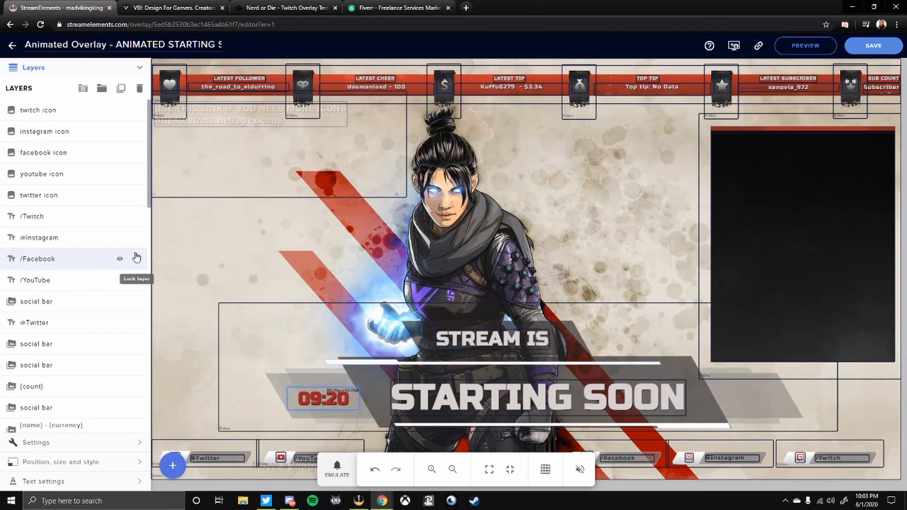
pyautogui.click(136, 259)
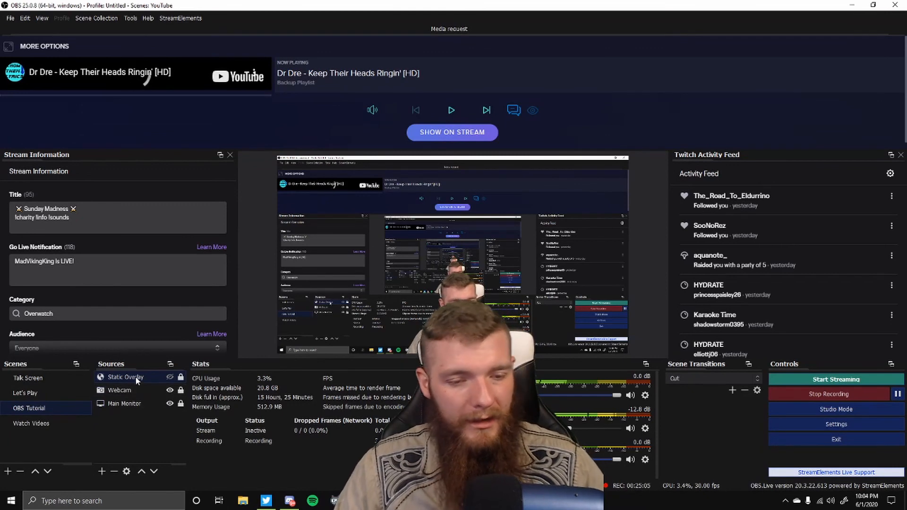
# - Switch to OBS, remove the Static Overlay source, and add a new browser source named Animated Overlay
pyautogui.press('Delete')
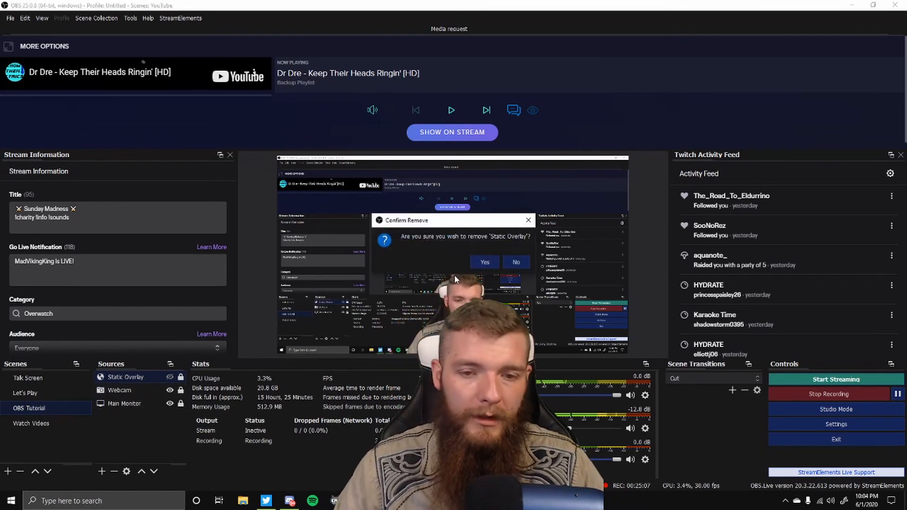
pyautogui.click(492, 264)
pyautogui.click(103, 472)
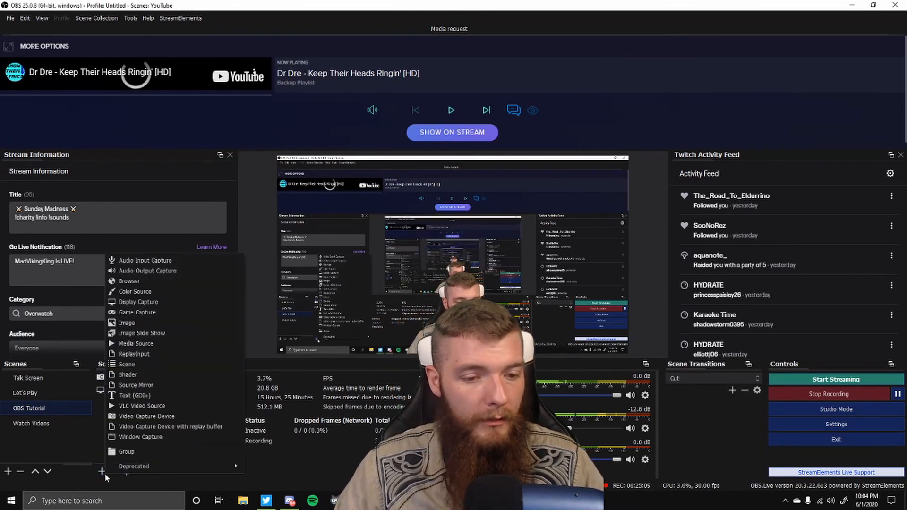
pyautogui.click(157, 280)
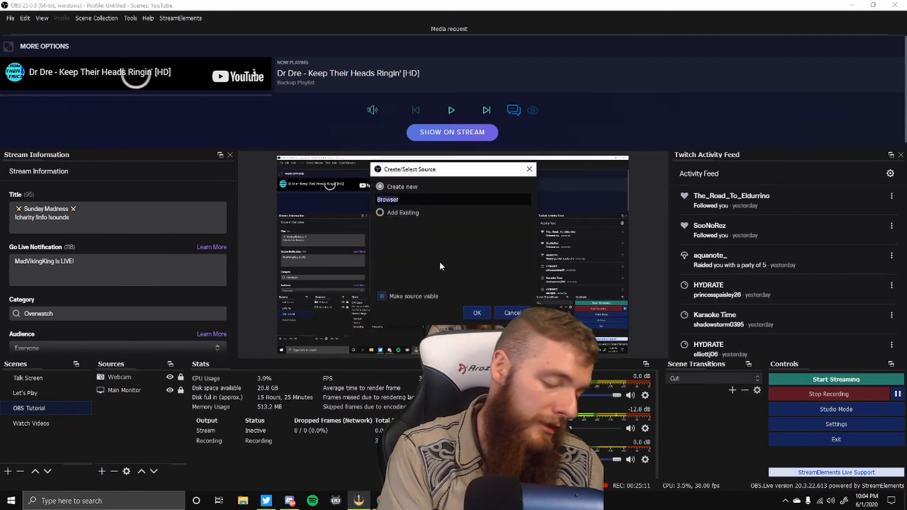
pyautogui.write('Animated Overlay')
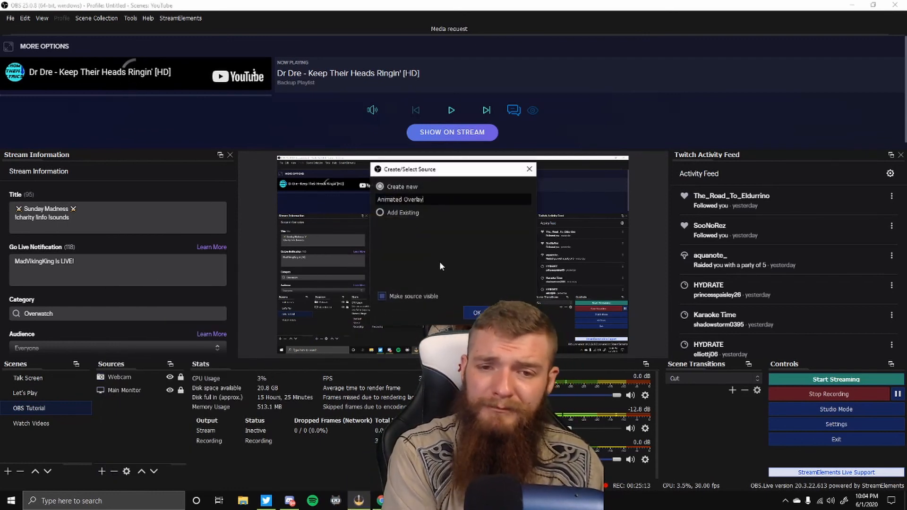
pyautogui.click(477, 313)
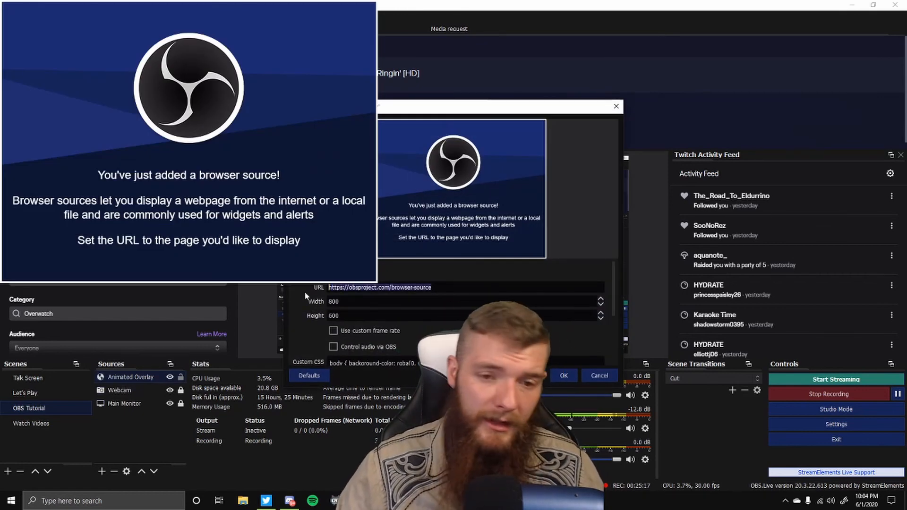
# - Paste the animated overlay's URL into the browser source, with a width of 1920 and a height of 1080, and apply the properties
pyautogui.hotkey('ctrl', 'v')
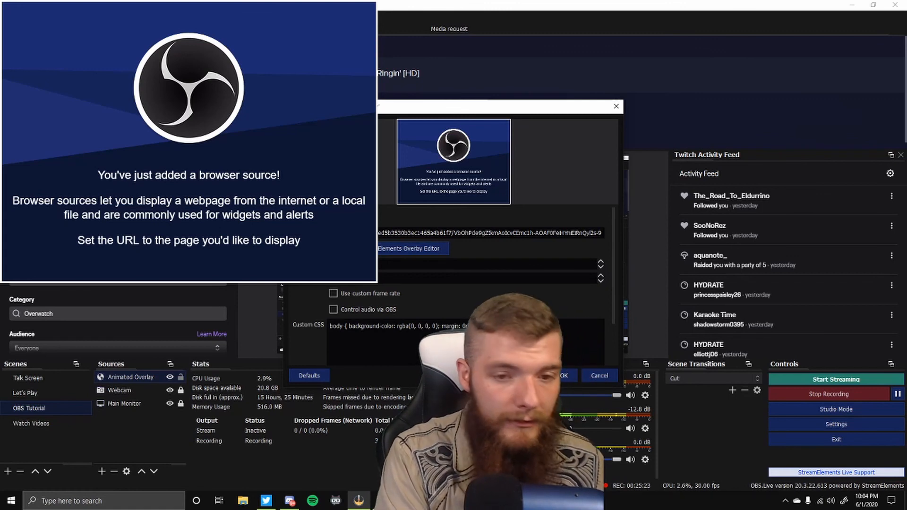
pyautogui.scroll(-2, 378, 319)
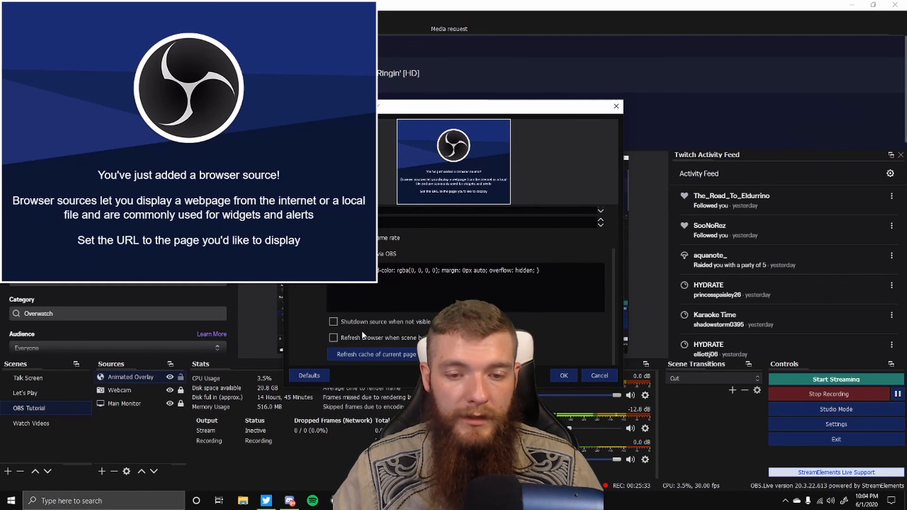
pyautogui.click(564, 376)
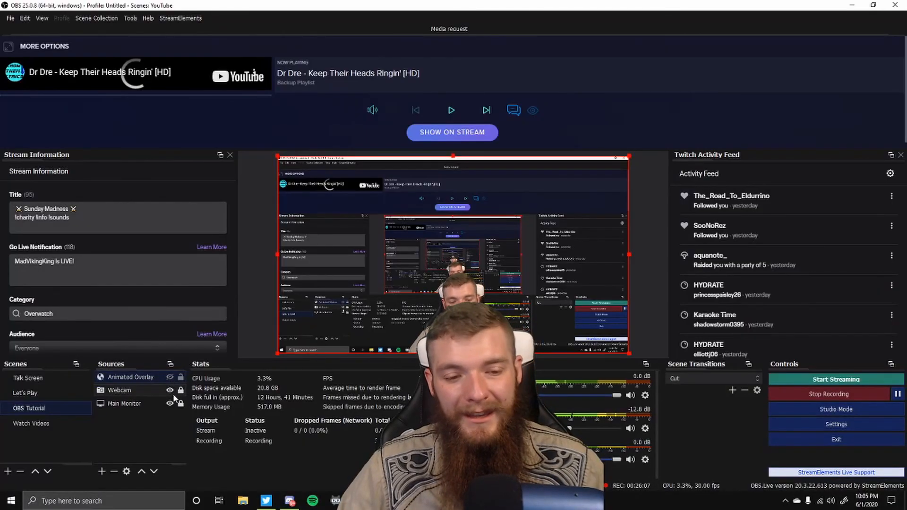
# - Enable Shutdown source when not visible in the Animated Overlay source's properties
pyautogui.doubleClick(146, 377)
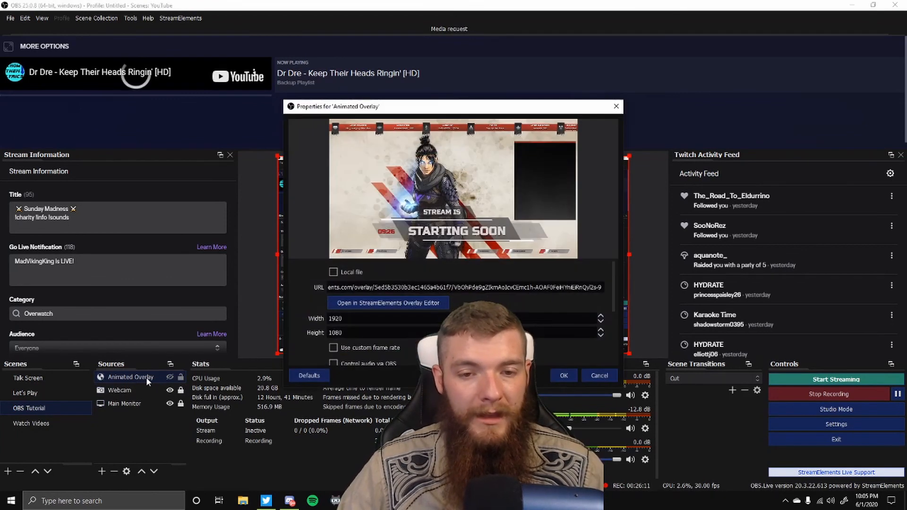
pyautogui.scroll(-5, 316, 322)
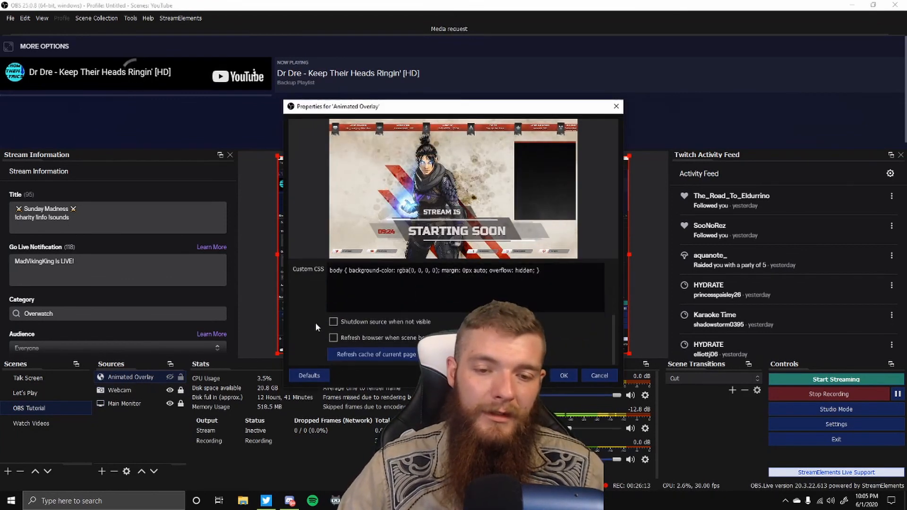
pyautogui.click(562, 375)
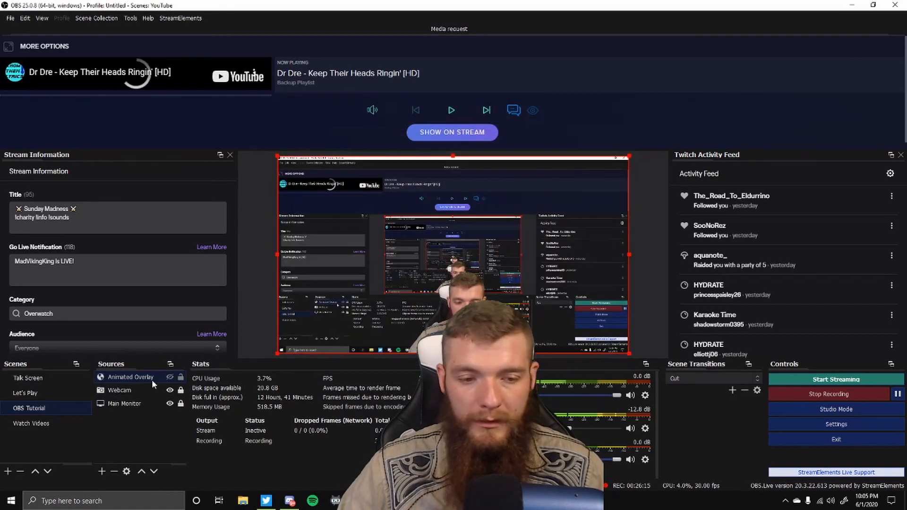
pyautogui.rightClick(141, 376)
pyautogui.click(165, 366)
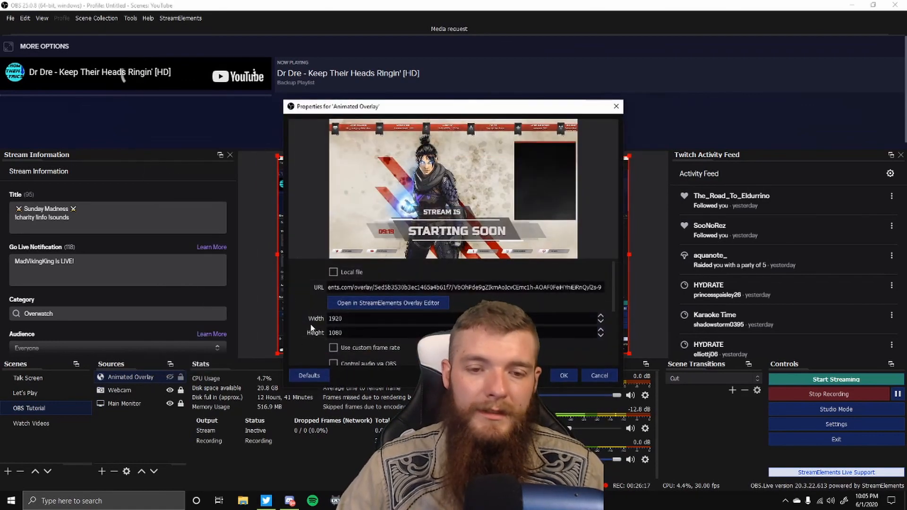
pyautogui.scroll(-5, 307, 318)
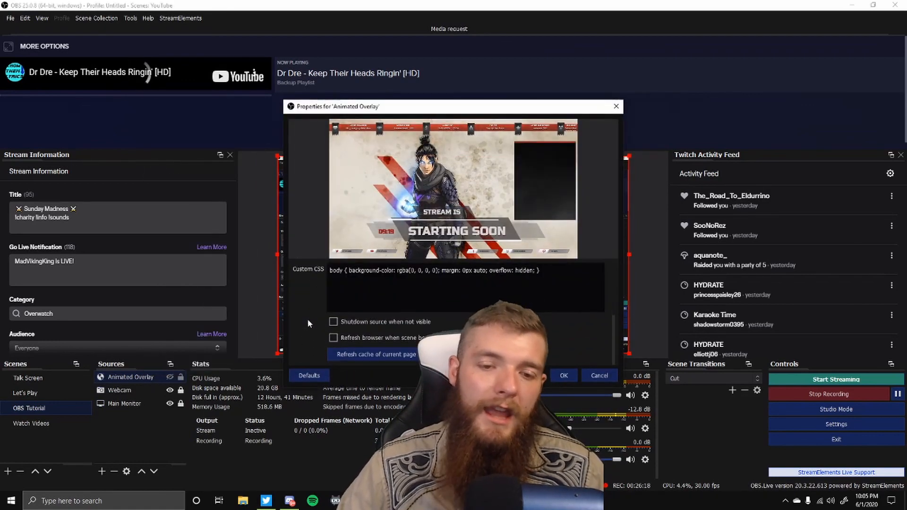
pyautogui.click(333, 322)
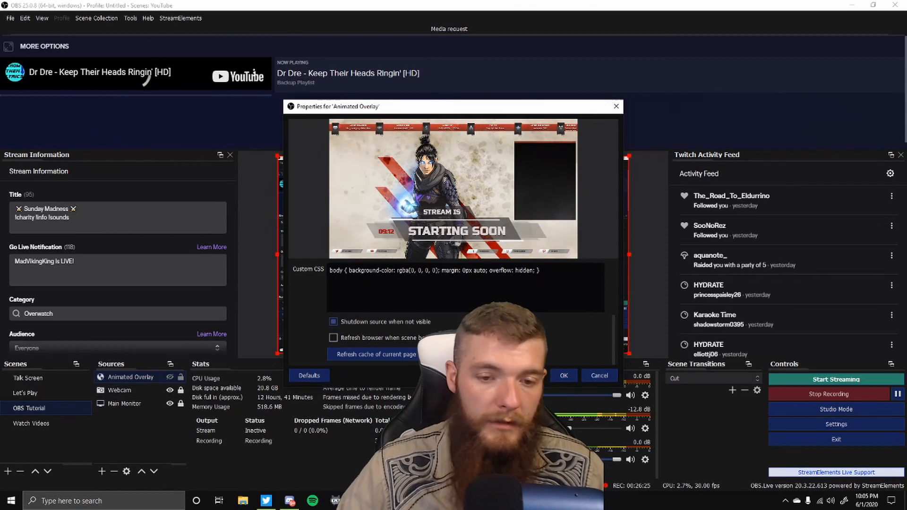
# - Accept the Animated Overlay source's properties
pyautogui.click(563, 377)
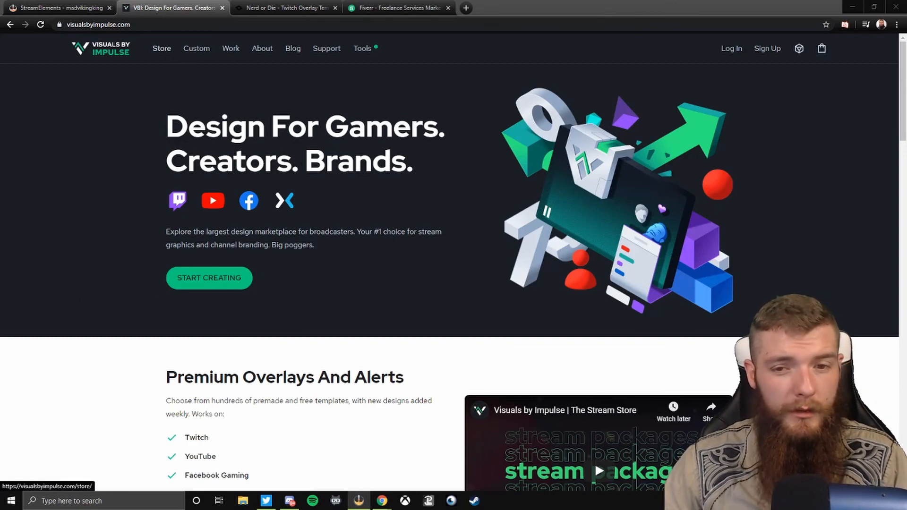
# - Switch to the browser, open the Visuals by Impulse store, and look through its Free collection
pyautogui.click(154, 49)
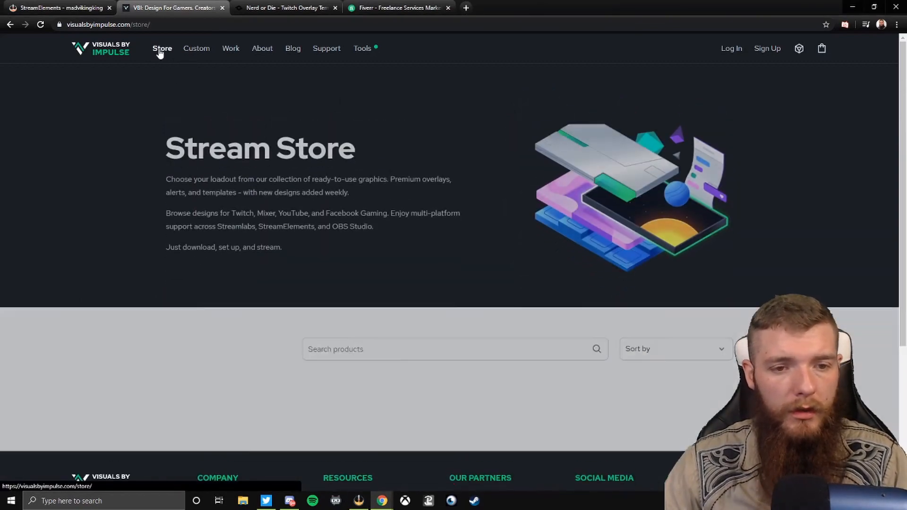
pyautogui.scroll(-5, 284, 287)
pyautogui.scroll(-2, 283, 286)
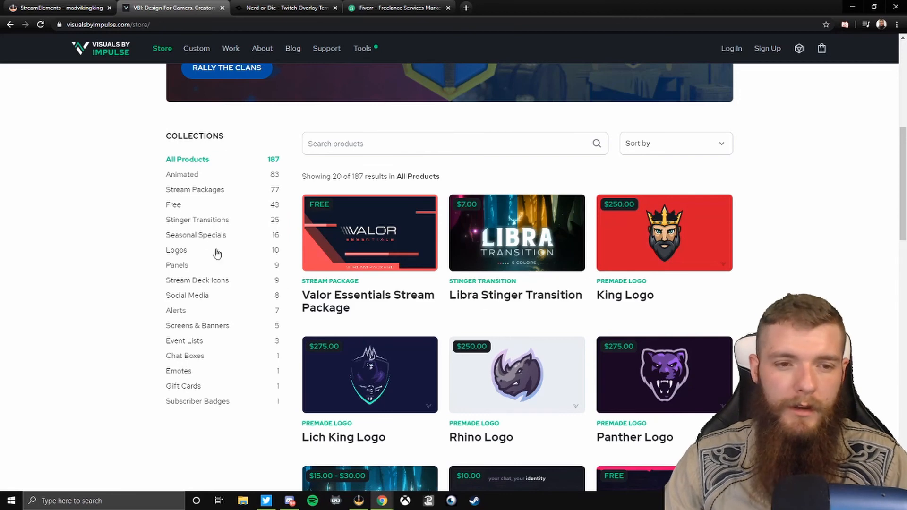
pyautogui.click(180, 207)
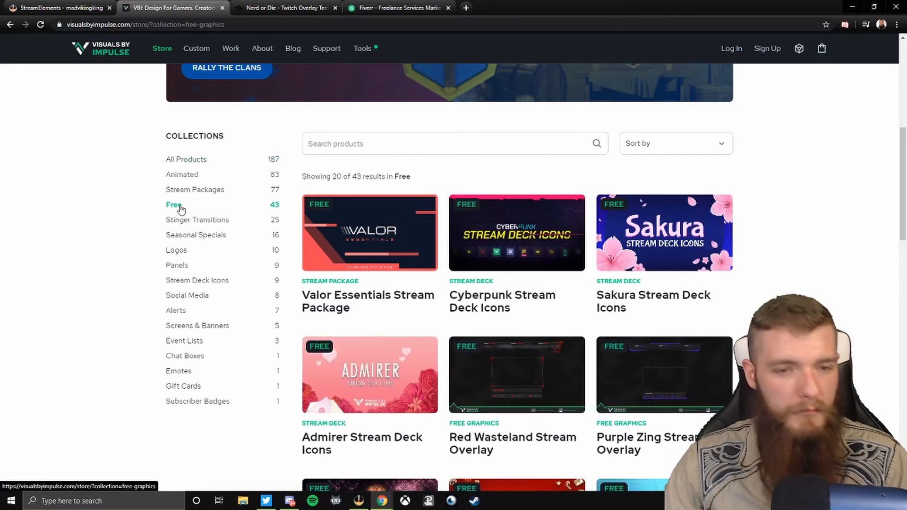
pyautogui.scroll(-3, 344, 300)
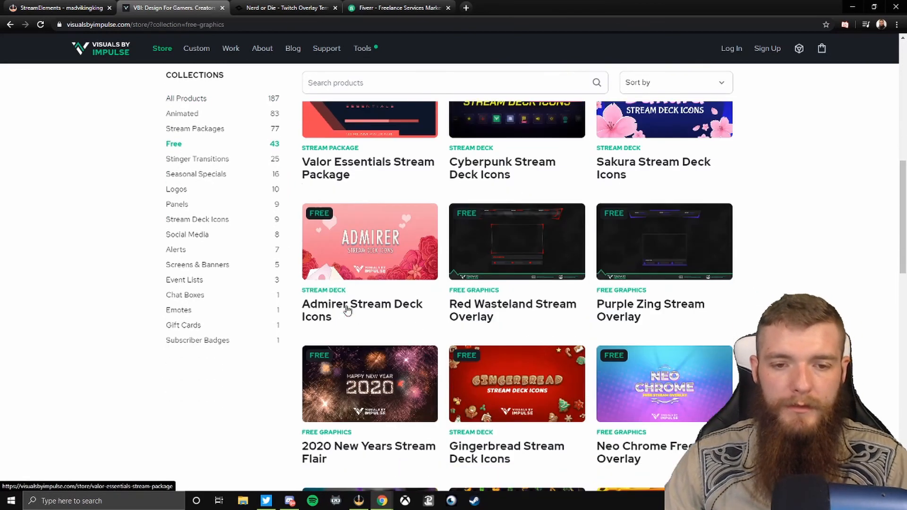
pyautogui.scroll(3, 376, 278)
# - Open the Valor Essentials Stream Package, review its included items and compatibility, and select the Static variation
pyautogui.click(376, 209)
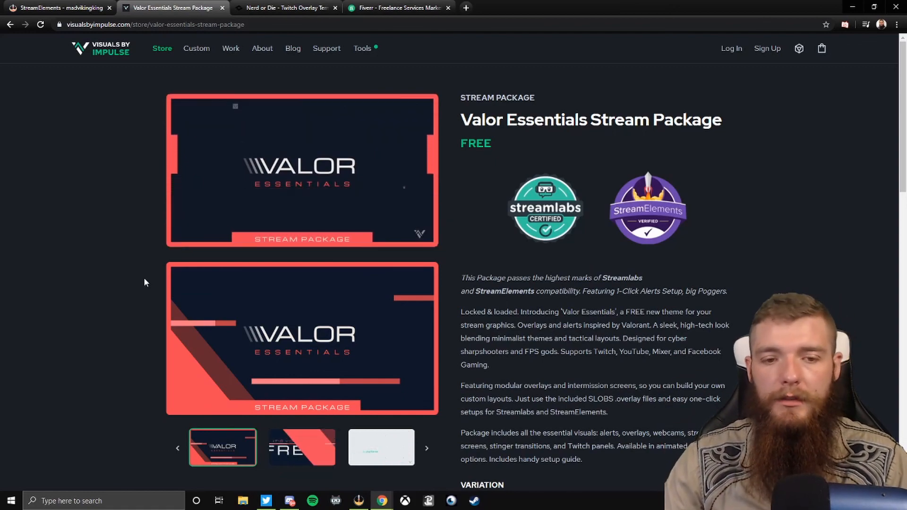
pyautogui.scroll(-1, 145, 282)
pyautogui.scroll(-15, 143, 277)
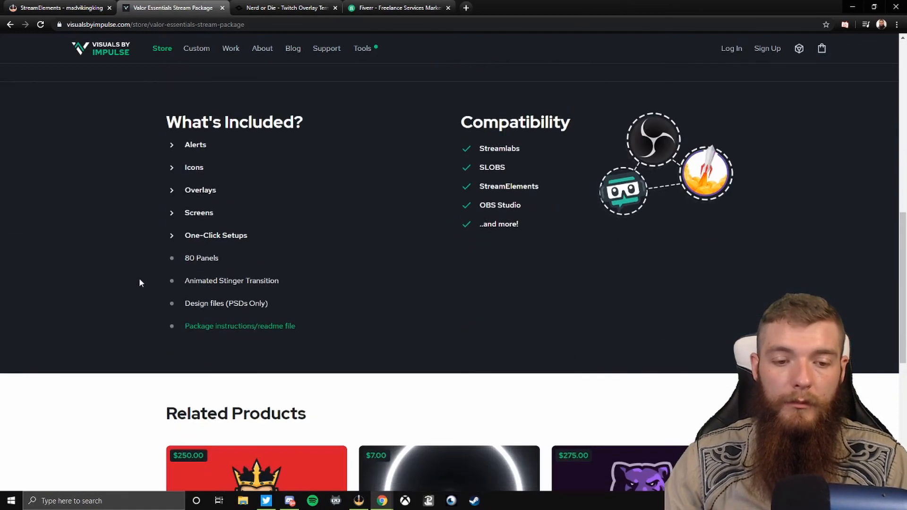
pyautogui.scroll(12, 139, 282)
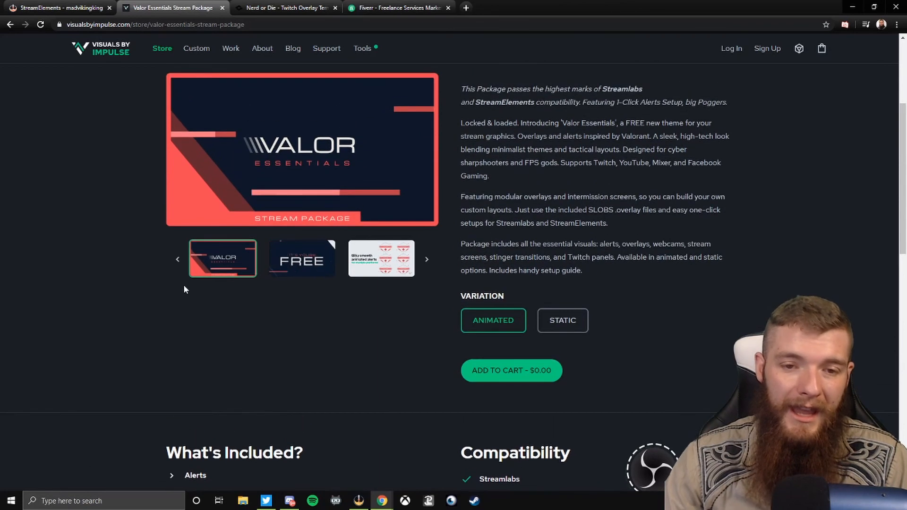
pyautogui.click(556, 327)
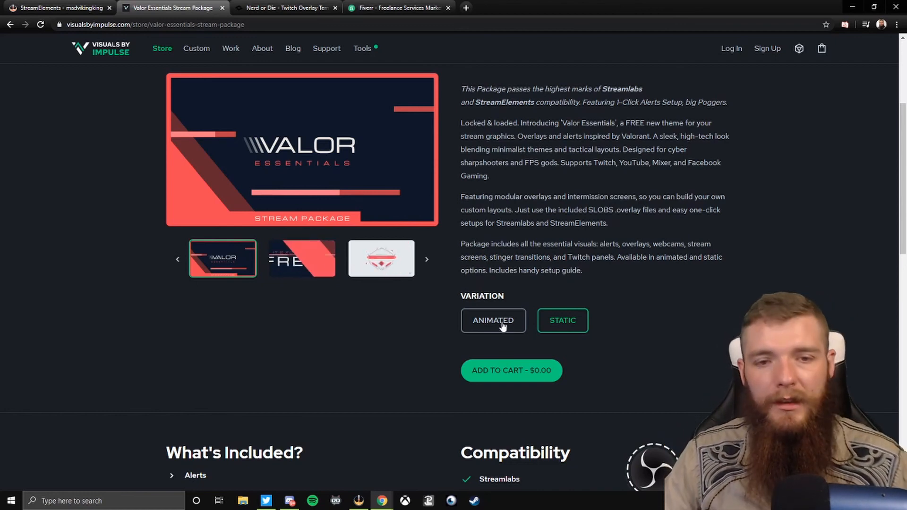
# - Return to the store listing and browse the Stinger Transitions, Alerts, Screens & Banners, Event Lists, Chat Boxes and Emotes collections
pyautogui.click(10, 24)
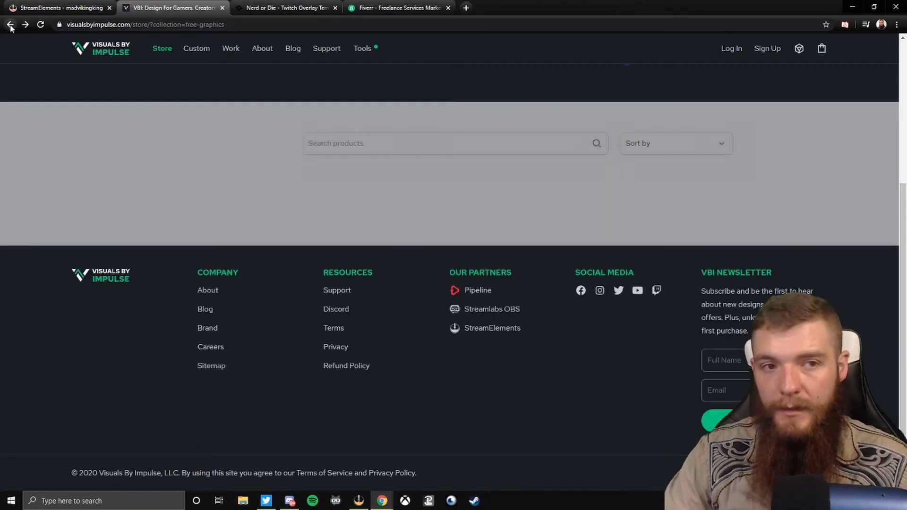
pyautogui.scroll(-3, 135, 289)
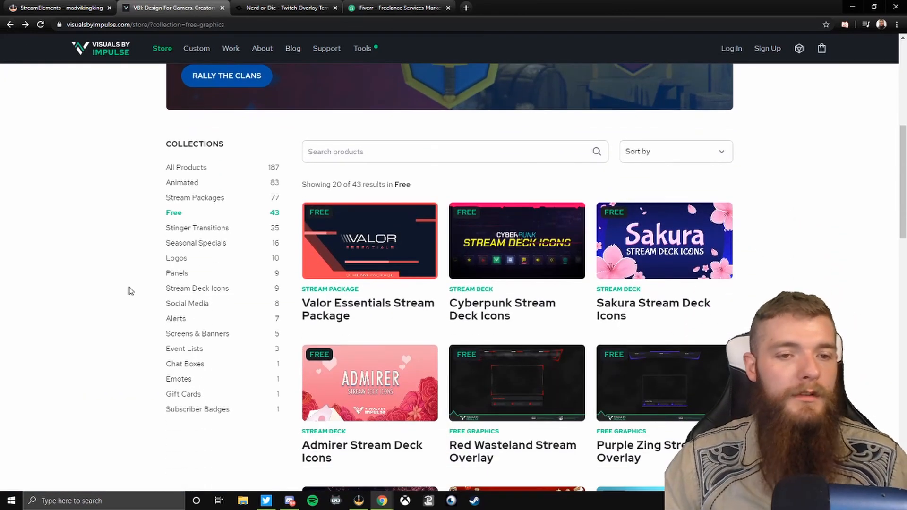
pyautogui.click(180, 231)
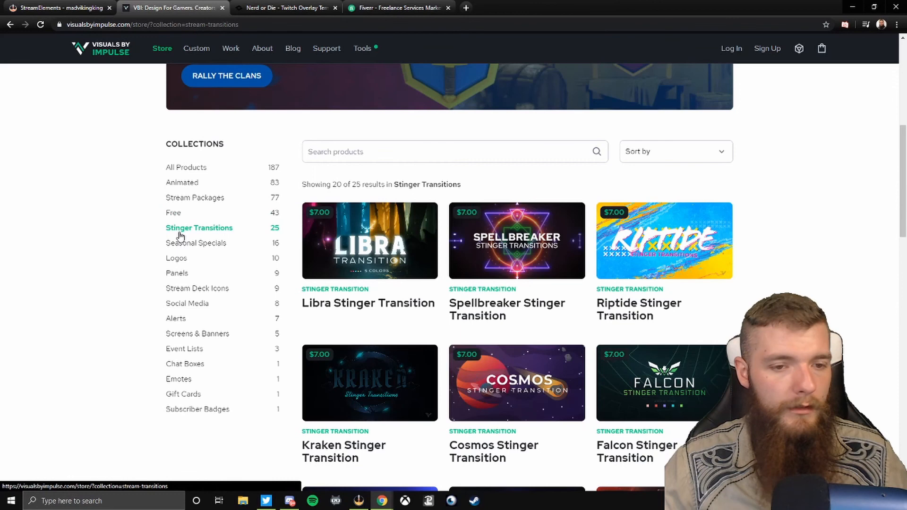
pyautogui.click(189, 318)
pyautogui.click(192, 334)
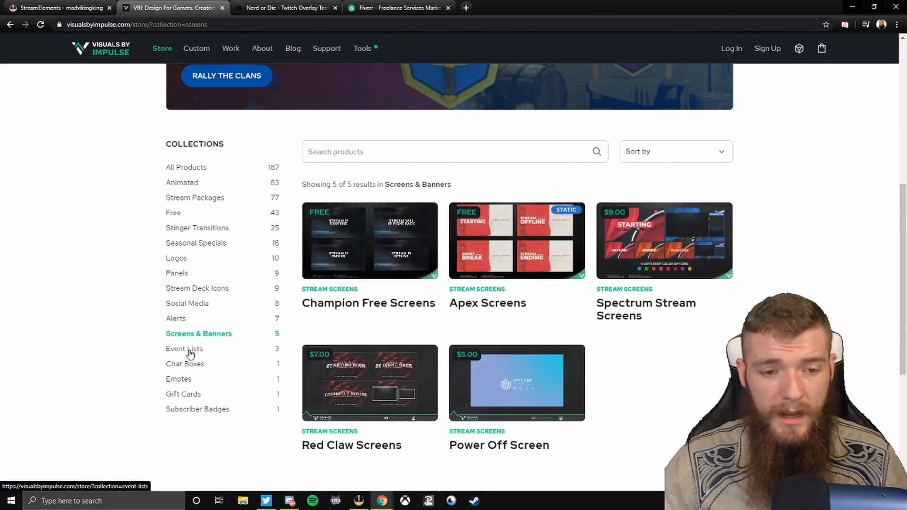
pyautogui.click(186, 349)
pyautogui.click(188, 364)
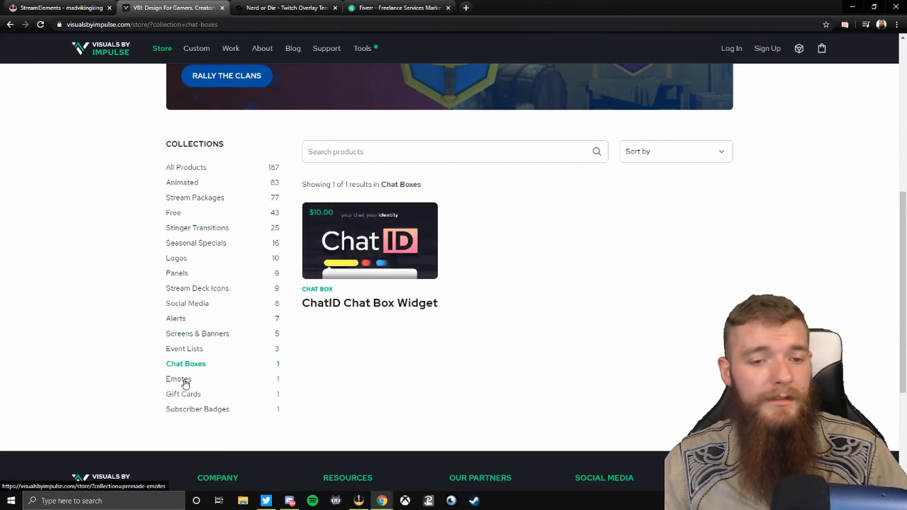
pyautogui.click(186, 381)
pyautogui.scroll(1, 186, 382)
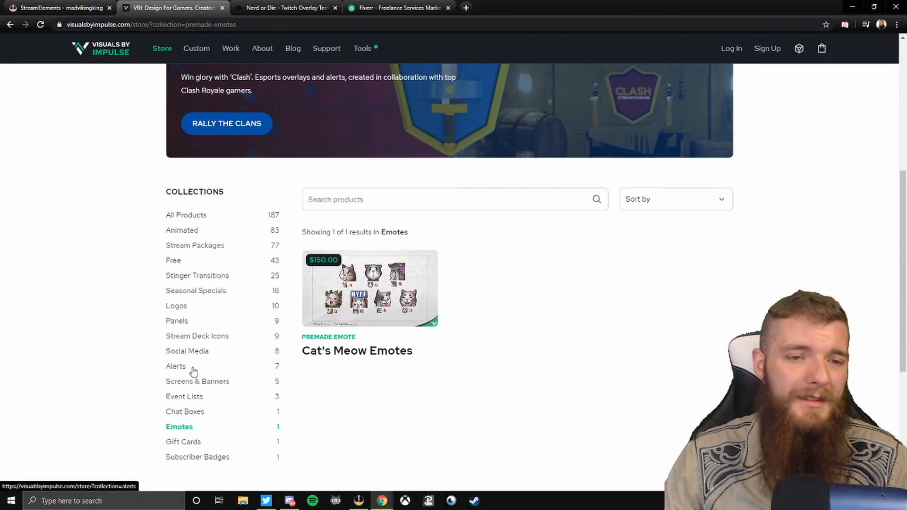
pyautogui.scroll(3, 193, 370)
pyautogui.scroll(-2, 197, 296)
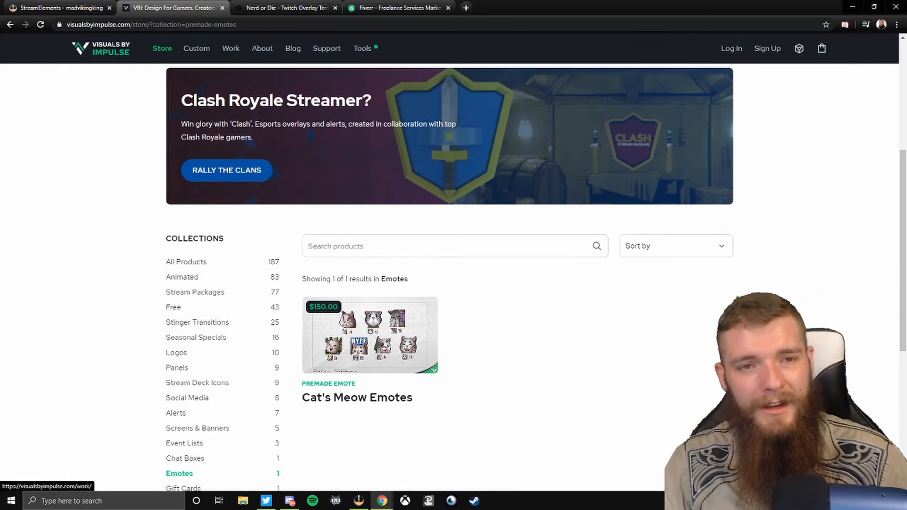
# - Switch to the Nerd or Die site and filter the featured products to Twitch
pyautogui.click(261, 13)
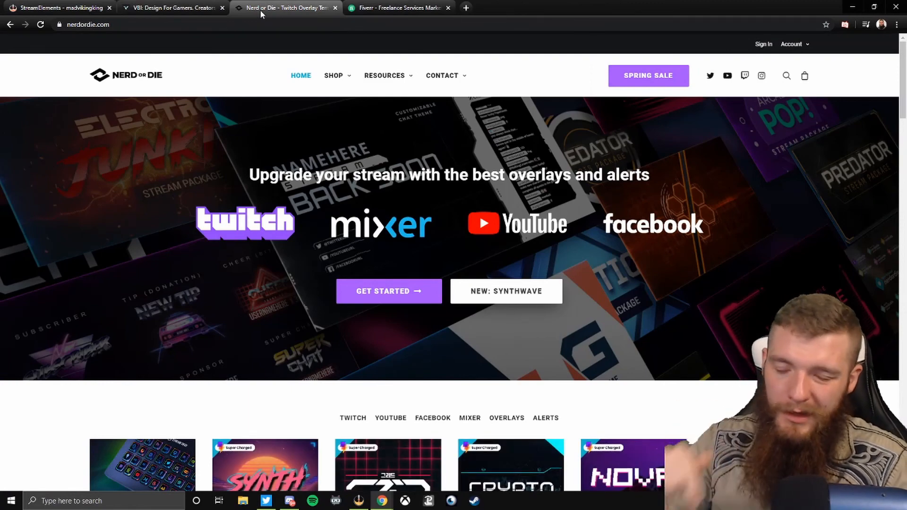
pyautogui.scroll(-3, 321, 230)
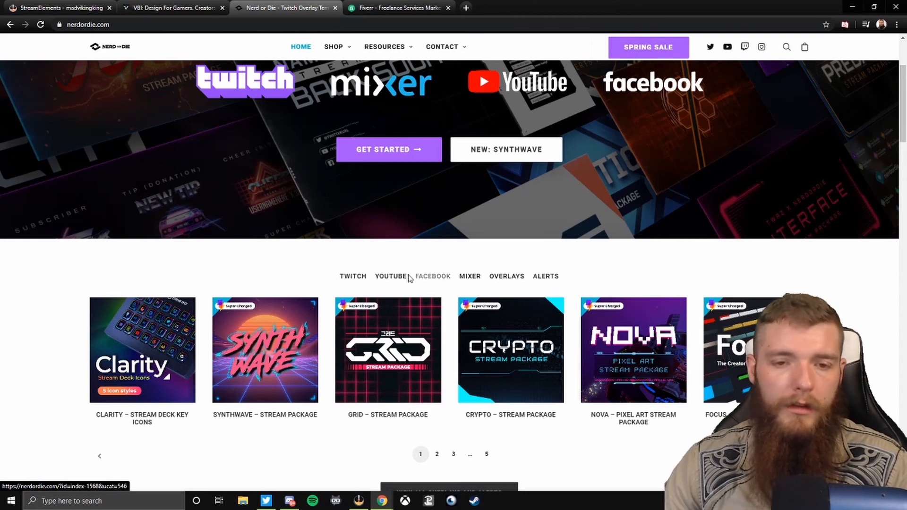
pyautogui.click(351, 278)
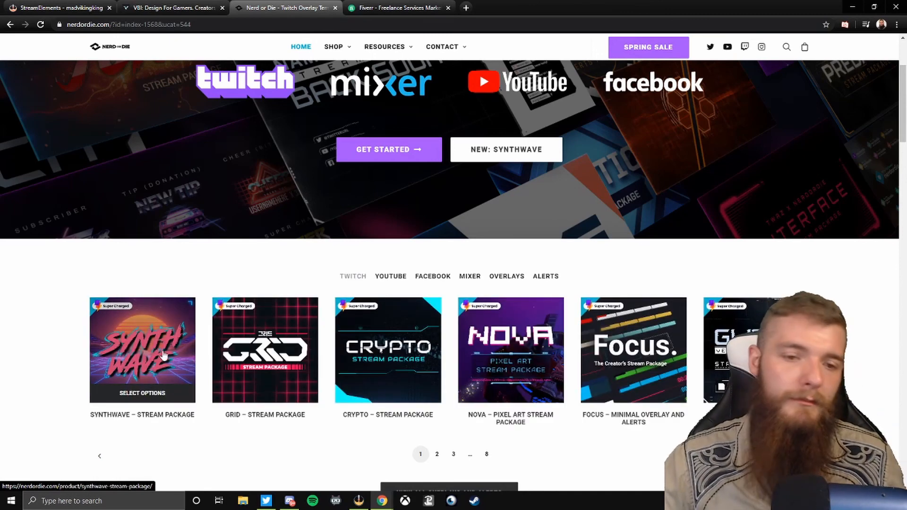
# - Open the Synthwave stream package, review its download types, and select Full Stream Package (Source Files)
pyautogui.click(174, 400)
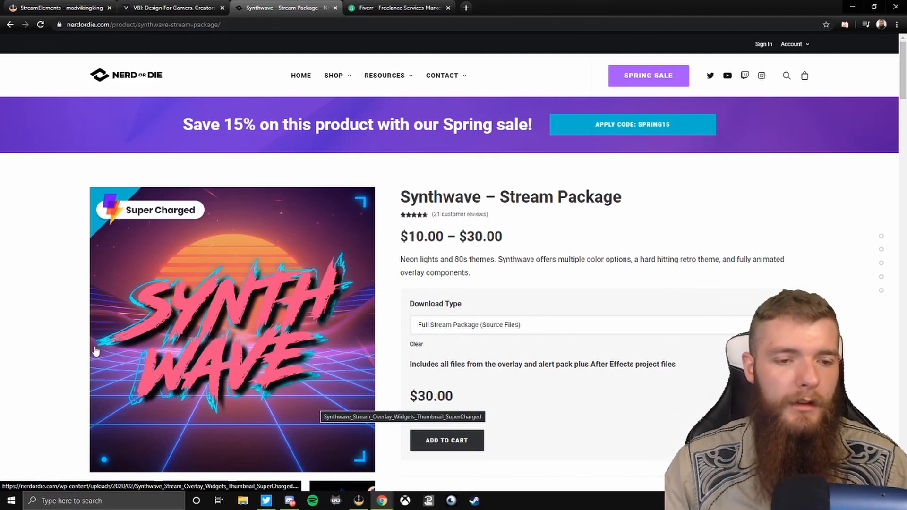
pyautogui.scroll(-3, 95, 351)
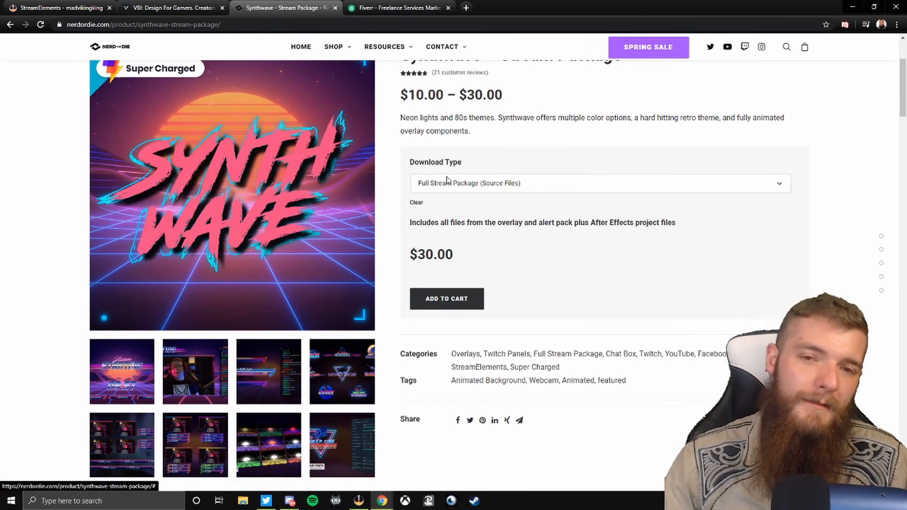
pyautogui.scroll(2, 396, 188)
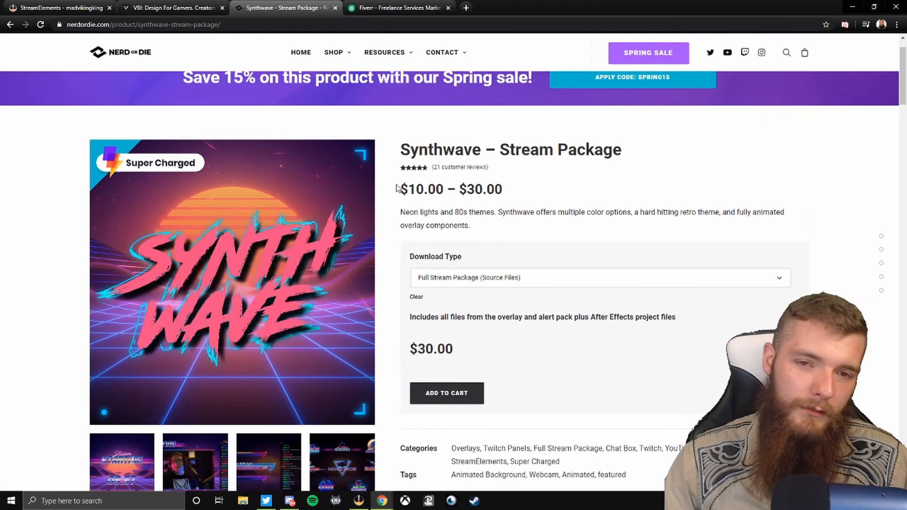
pyautogui.click(485, 283)
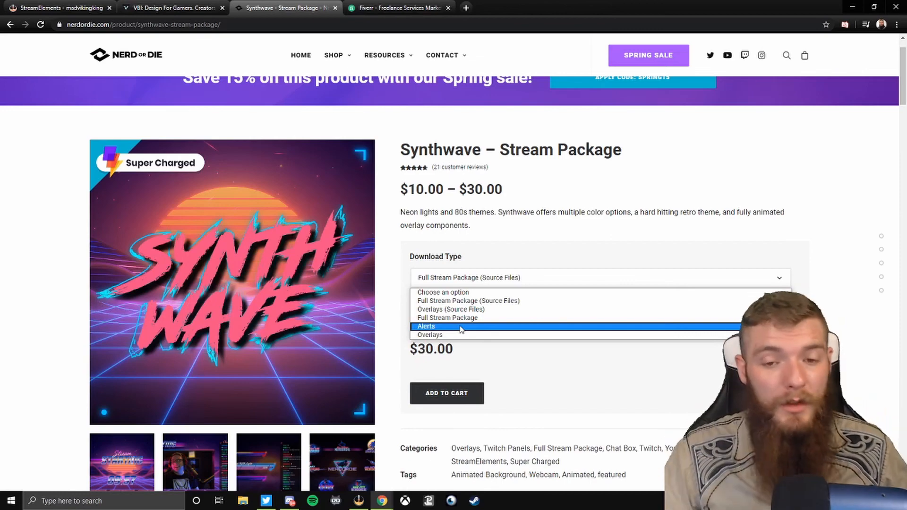
pyautogui.click(418, 301)
# - Play the Synthwave preview video in the package description and pause it at the stream starting scene
pyautogui.scroll(-4, 395, 270)
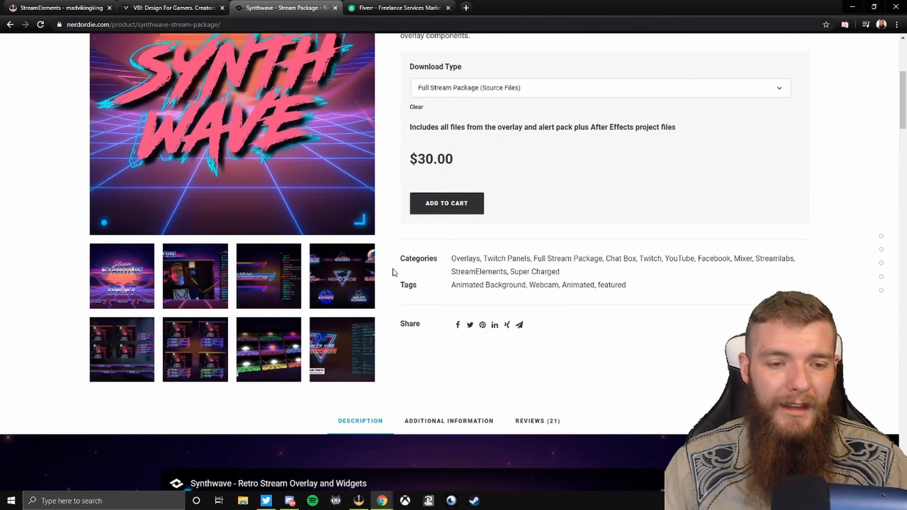
pyautogui.scroll(-8, 393, 272)
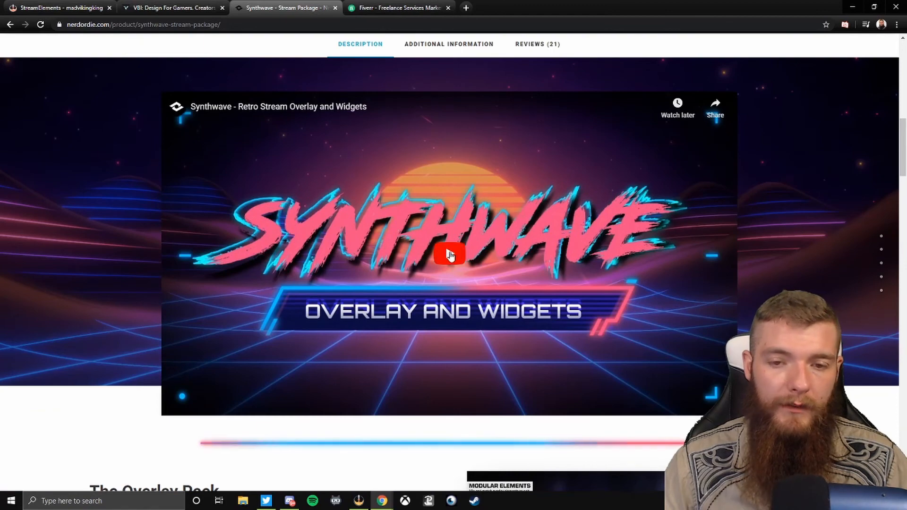
pyautogui.rightClick(292, 6)
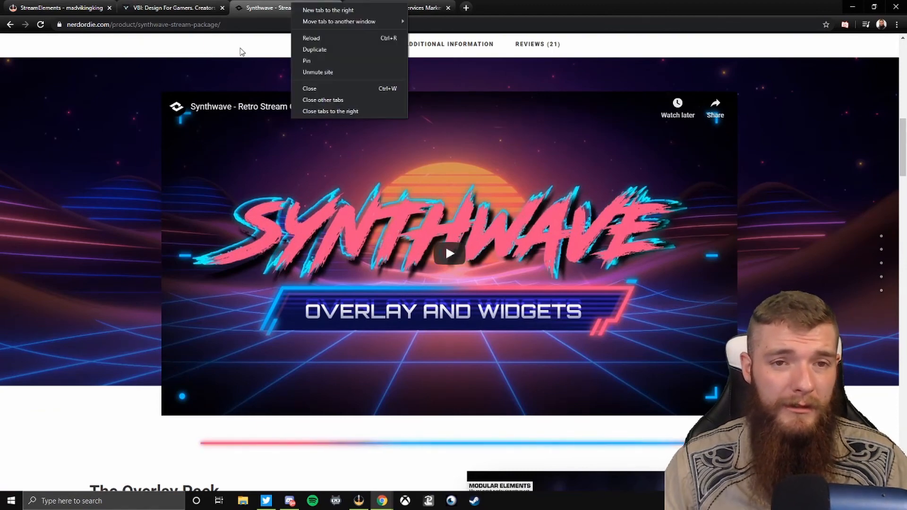
pyautogui.click(449, 255)
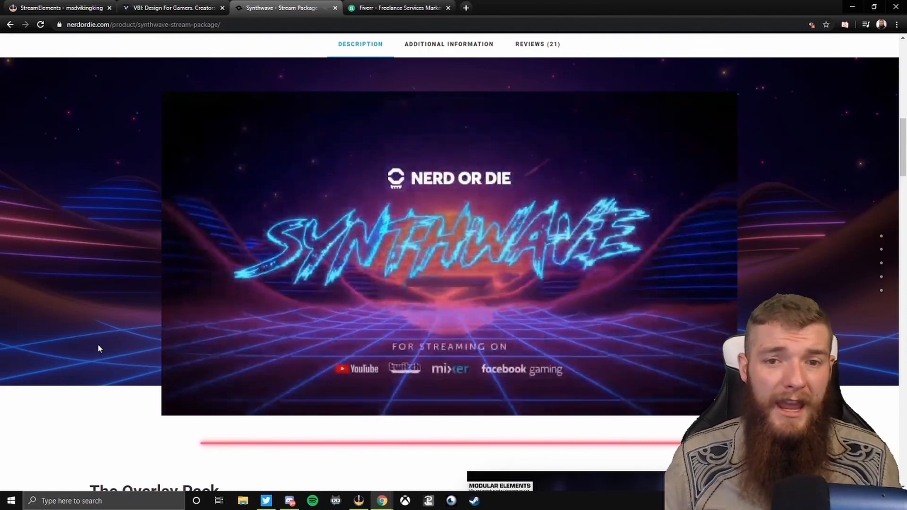
pyautogui.scroll(5, 162, 249)
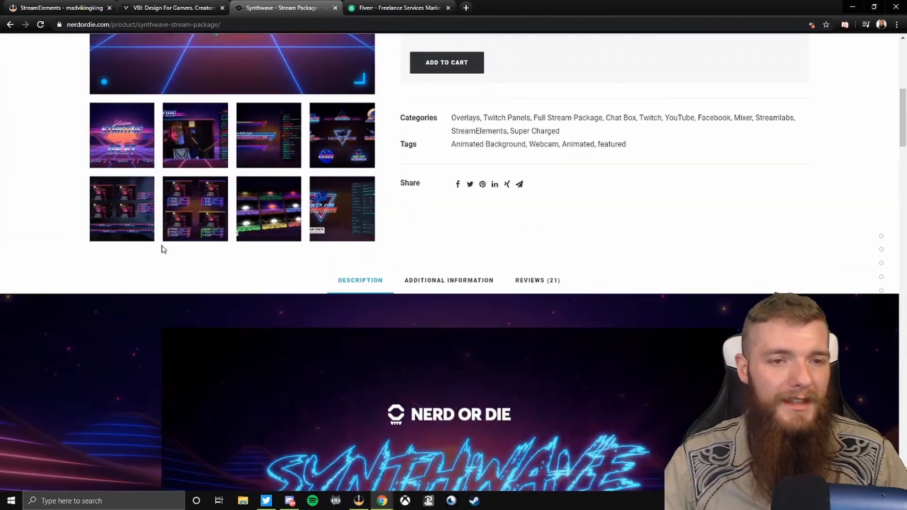
pyautogui.scroll(-5, 183, 219)
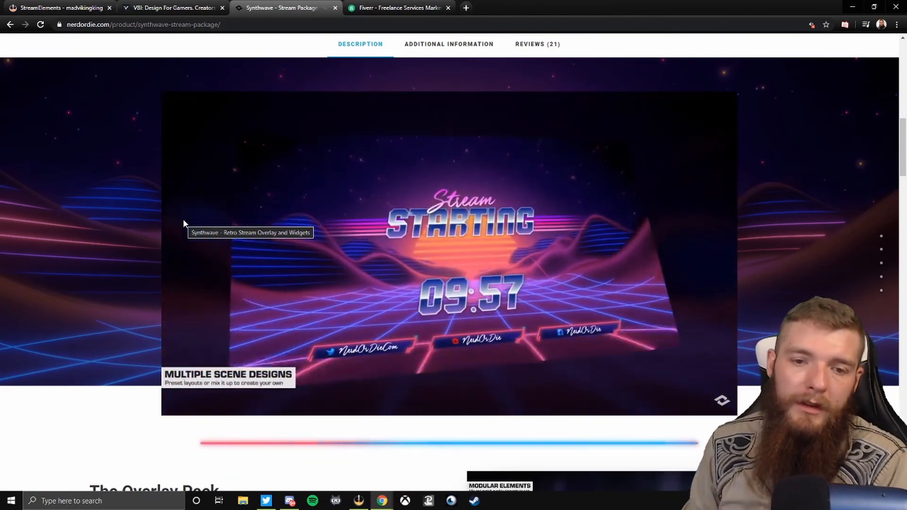
pyautogui.click(312, 315)
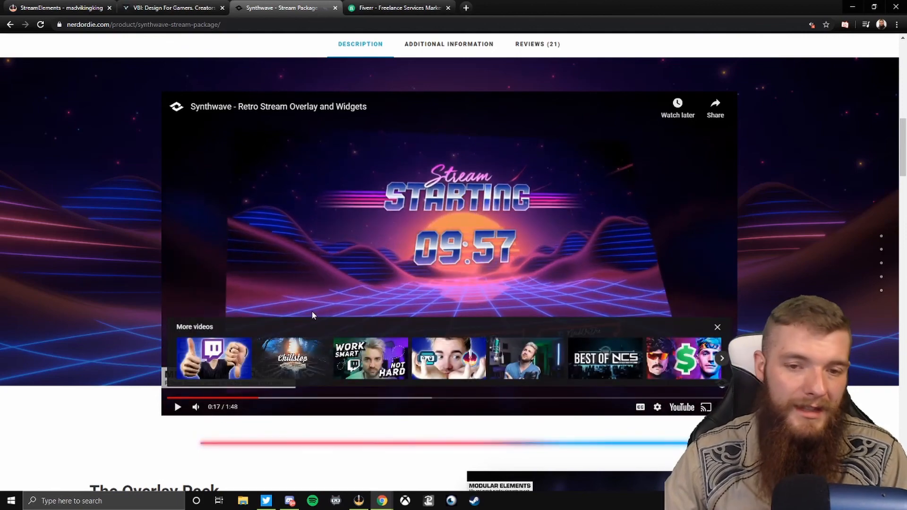
pyautogui.scroll(15, 313, 311)
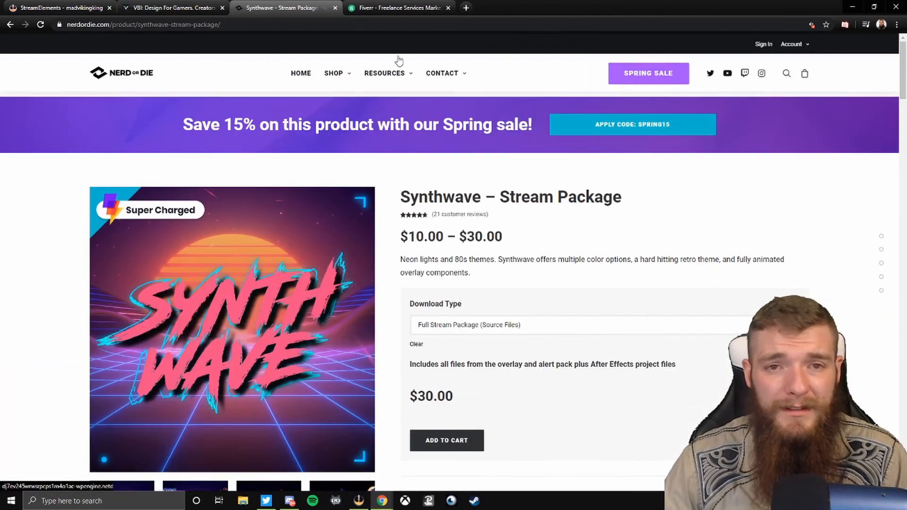
# - Switch to Fiverr and open the Twitch Store from the Graphics & Design category to examine the stream overlay gigs
pyautogui.click(410, 11)
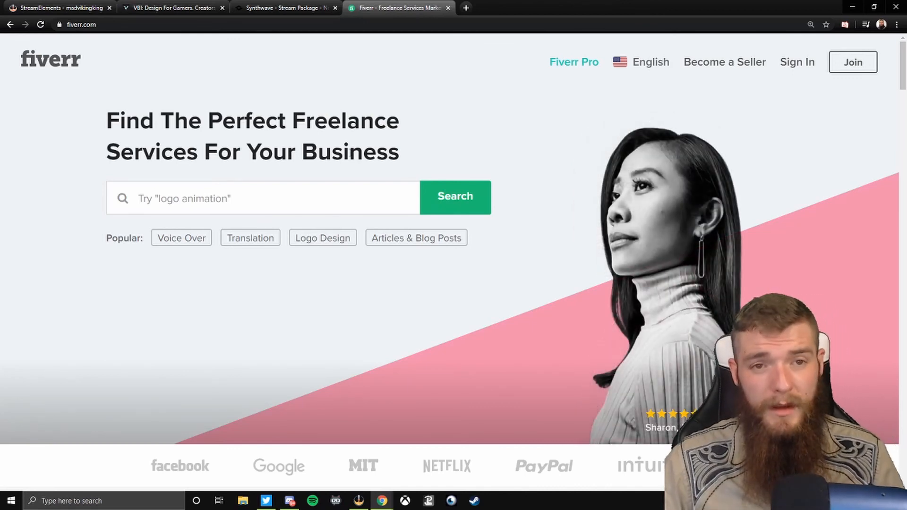
pyautogui.scroll(-4, 327, 153)
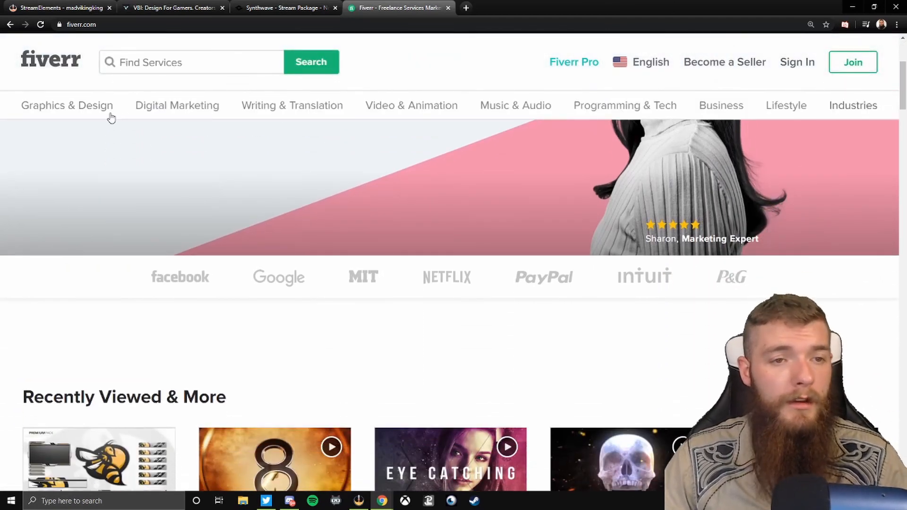
pyautogui.moveTo(92, 116)
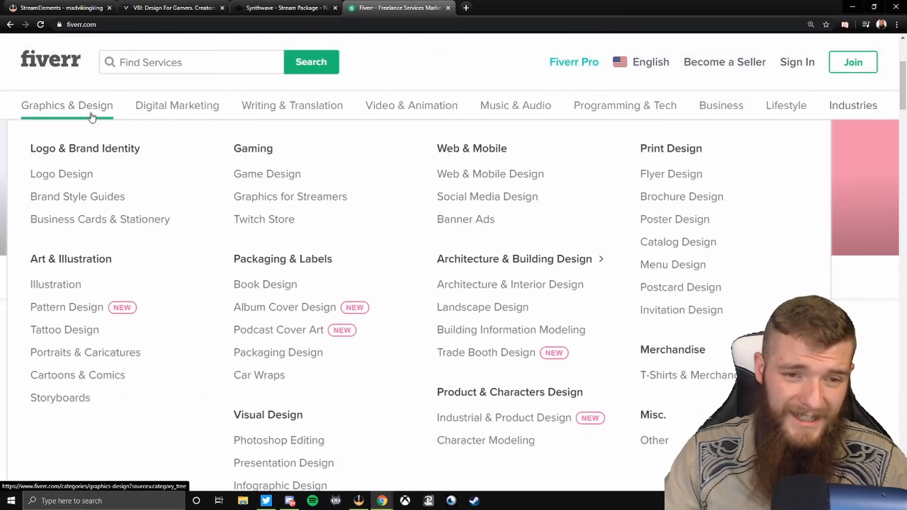
pyautogui.click(253, 220)
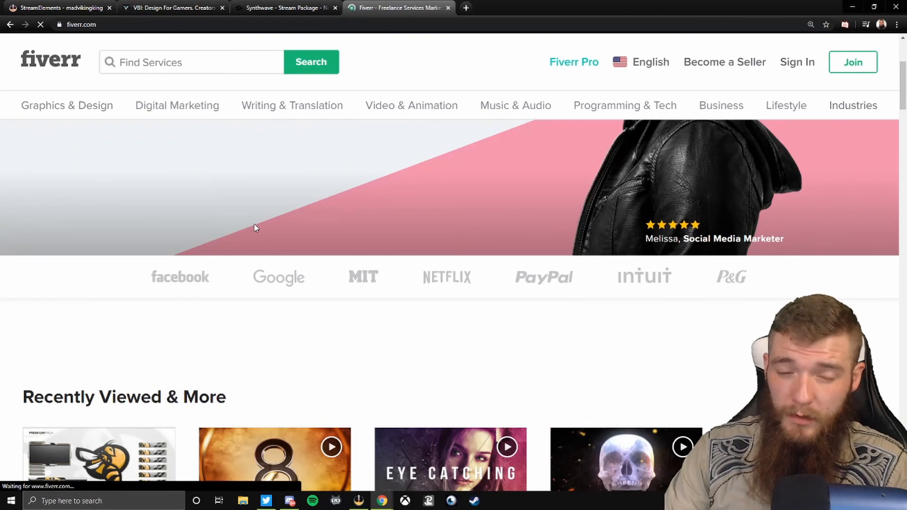
pyautogui.scroll(-6, 247, 227)
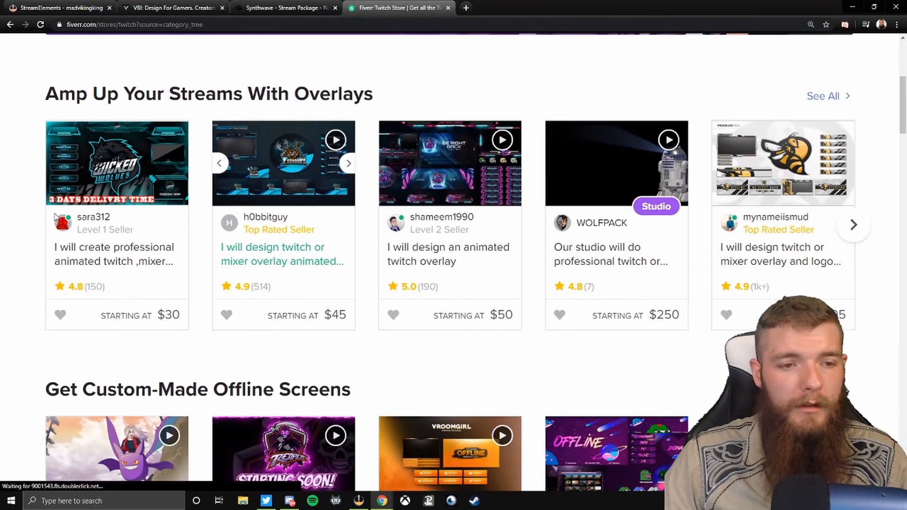